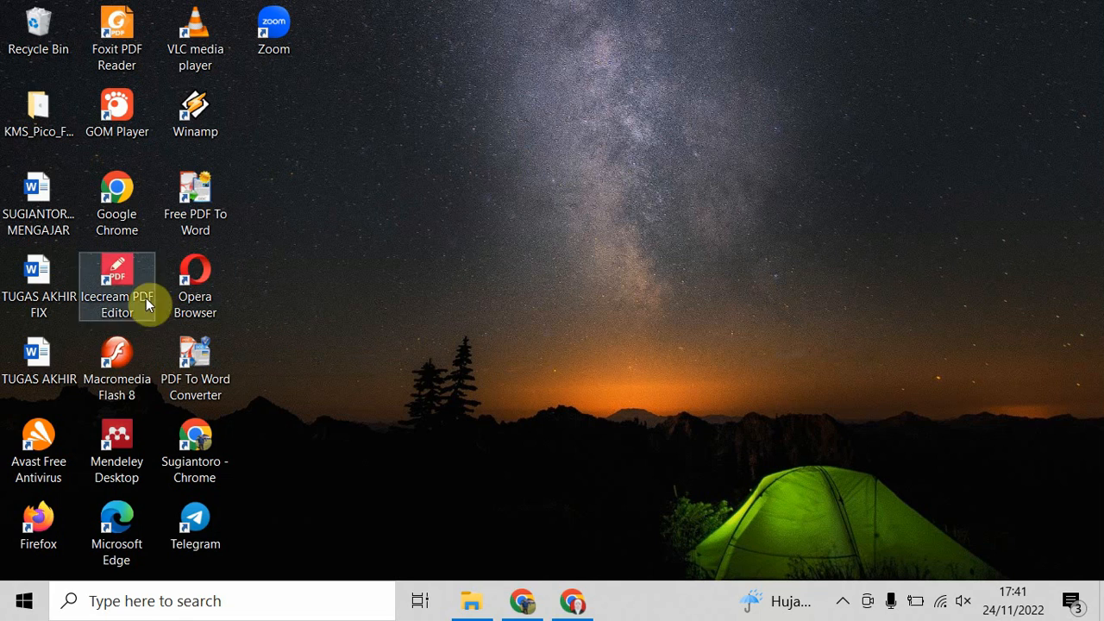
- Launch Macromedia Flash 8 and create a new Flash Document
click(121, 367)
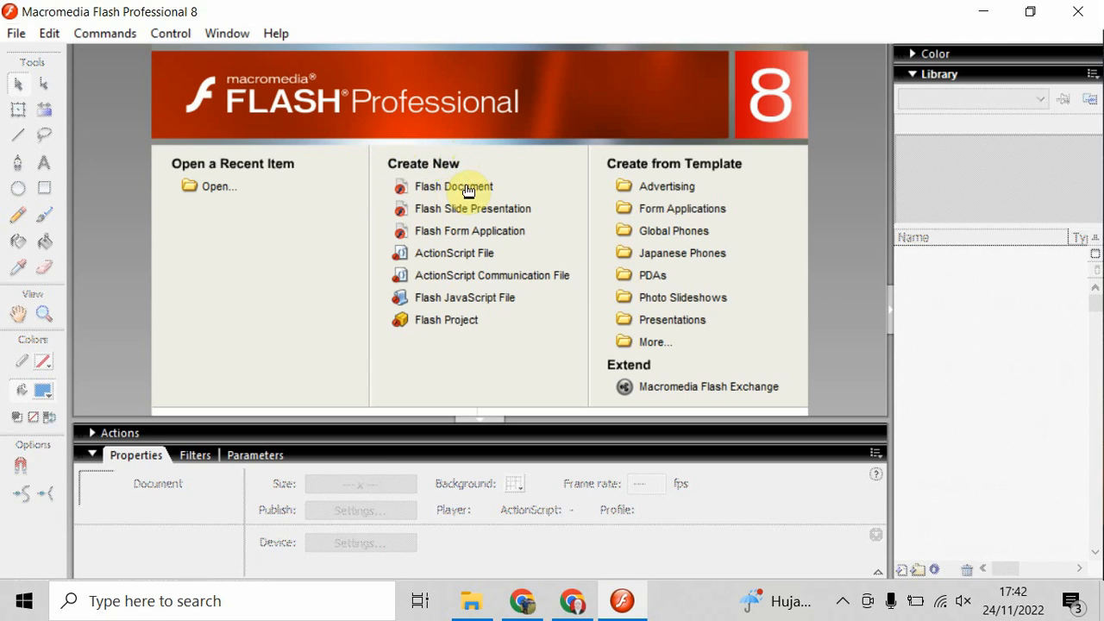
click(446, 191)
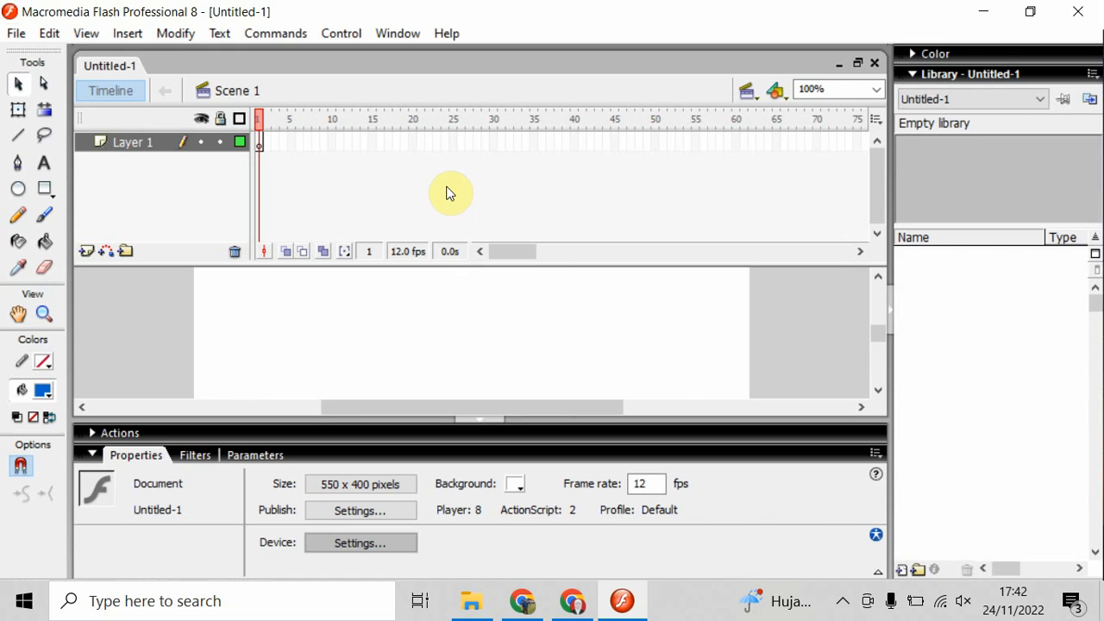
click(447, 192)
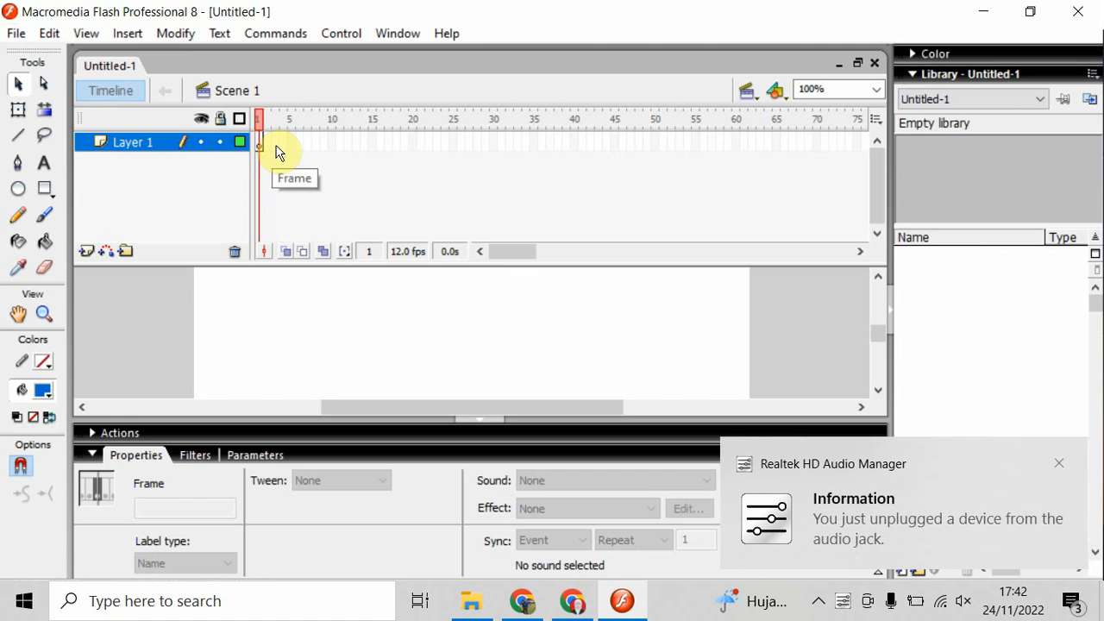
- Dismiss the Realtek HD Audio Manager notifications covering the workspace
click(1068, 463)
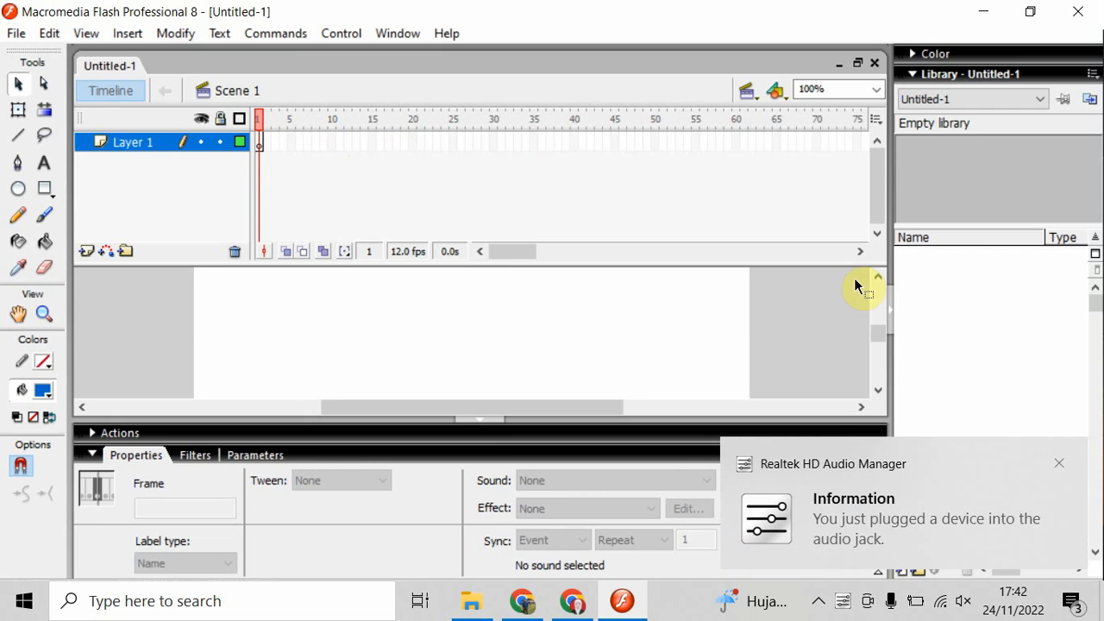
click(1063, 463)
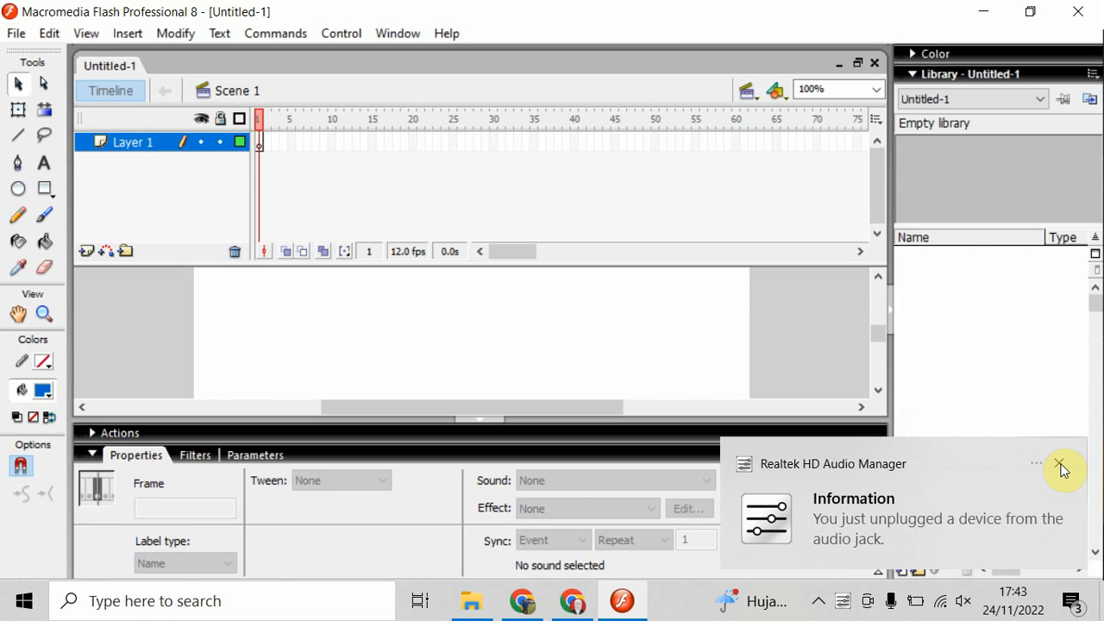
click(1060, 465)
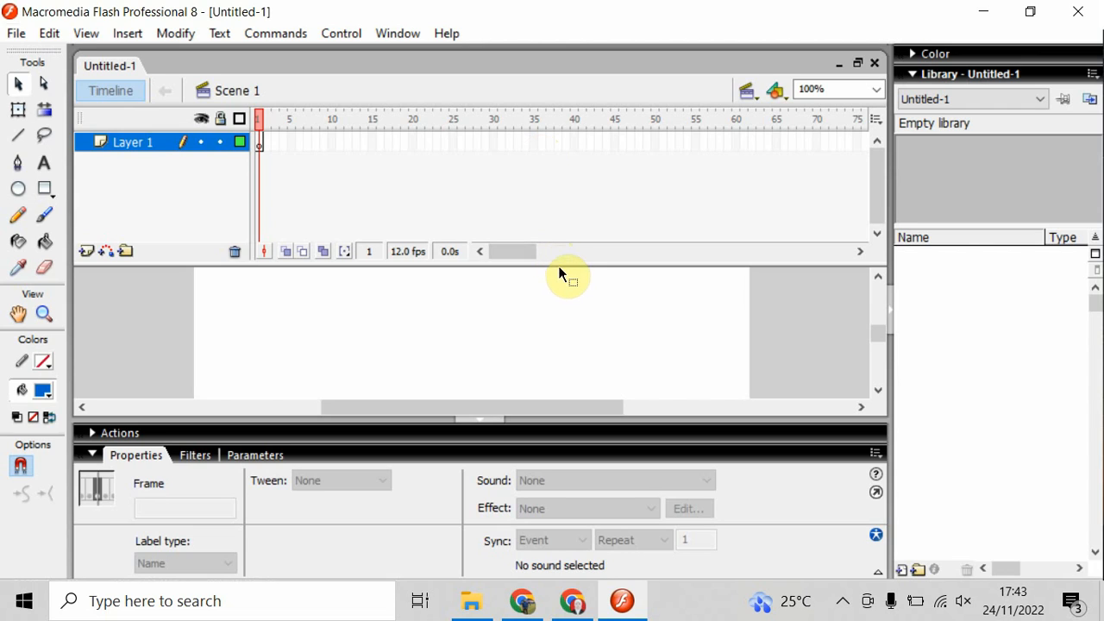
- Shrink the timeline area, then adjust its height so one layer row and more of the stage are in view
drag(560, 262, 552, 169)
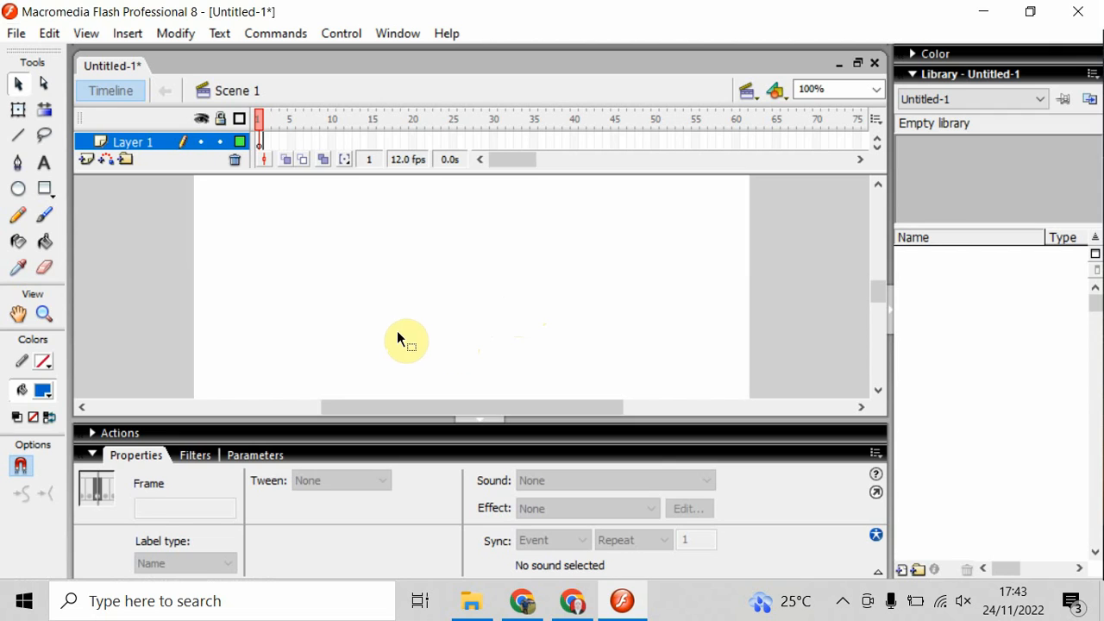
drag(342, 172, 331, 227)
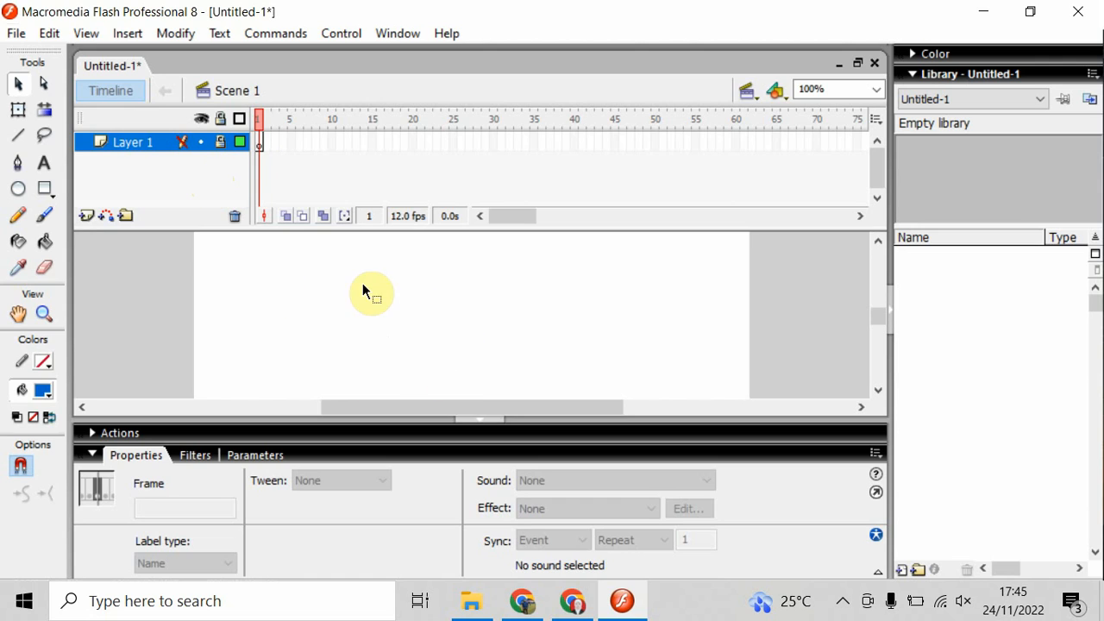
- Hide and show Layer 1 again, and unlock the layer
click(201, 143)
click(201, 143)
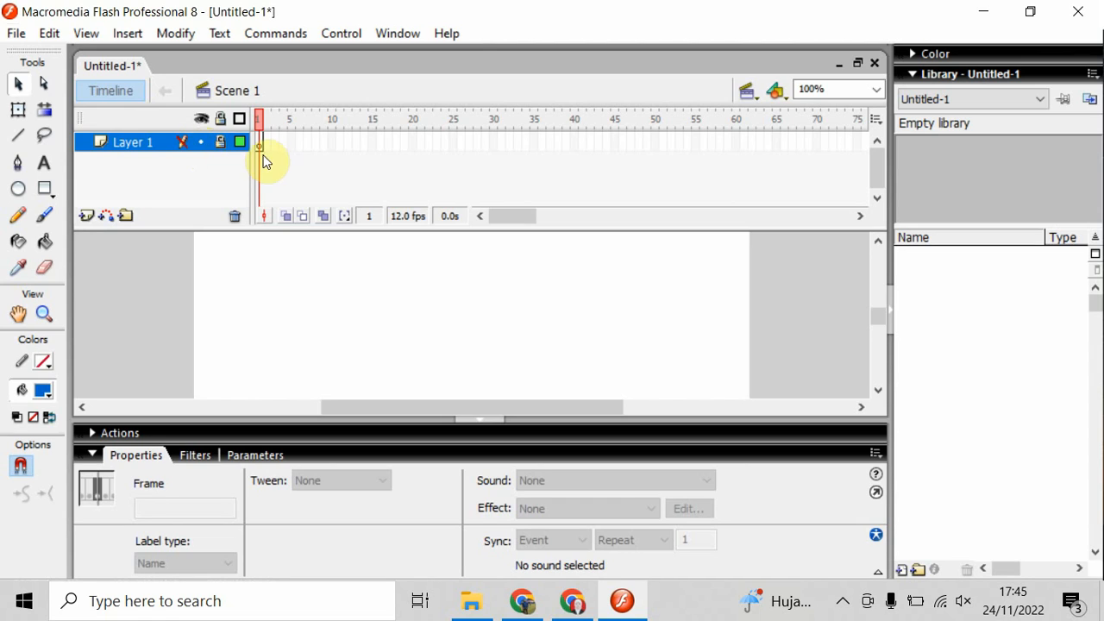
click(221, 144)
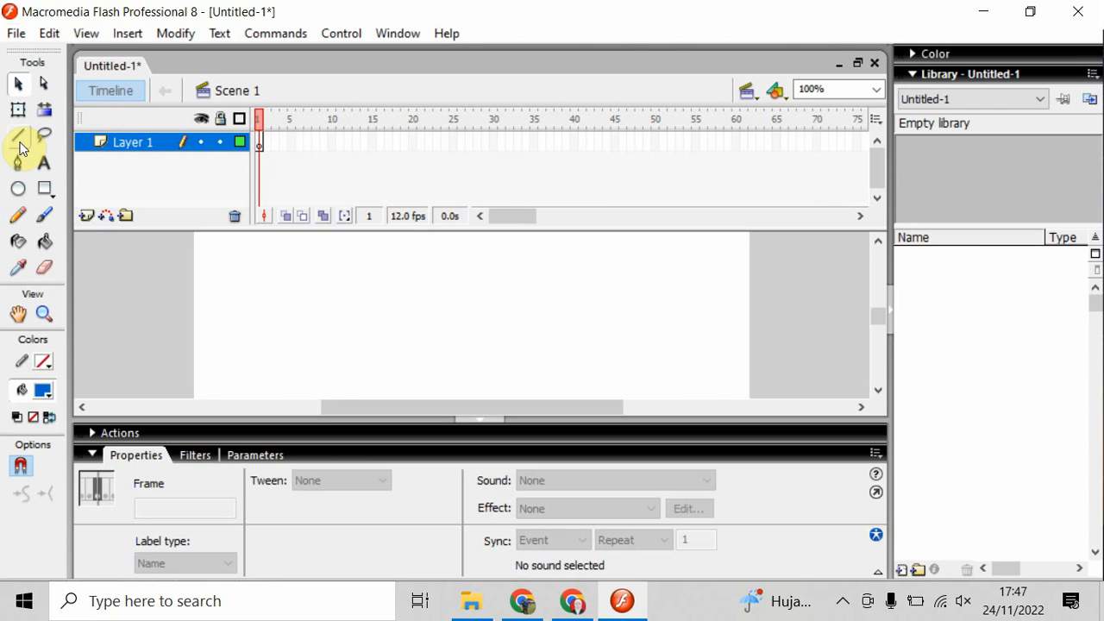
- Draw a horizontal line about 249 px wide on the stage and bend its middle downward into a curve about 48 px high
click(20, 144)
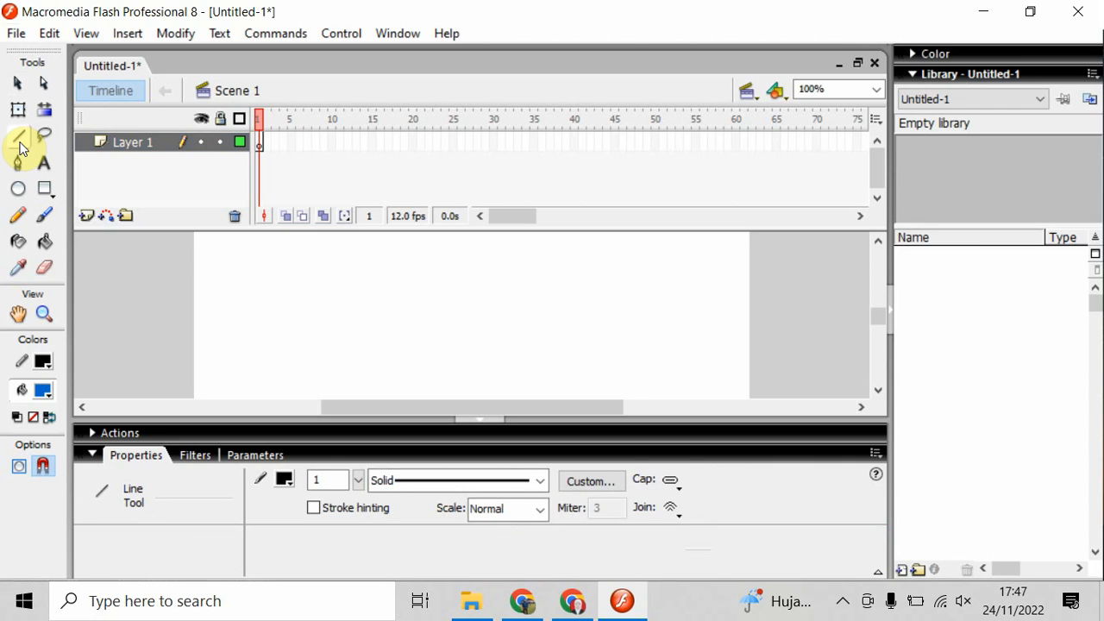
mouse_move(299, 294)
mouse_down()
mouse_move(543, 303)
mouse_move(550, 293)
mouse_up()
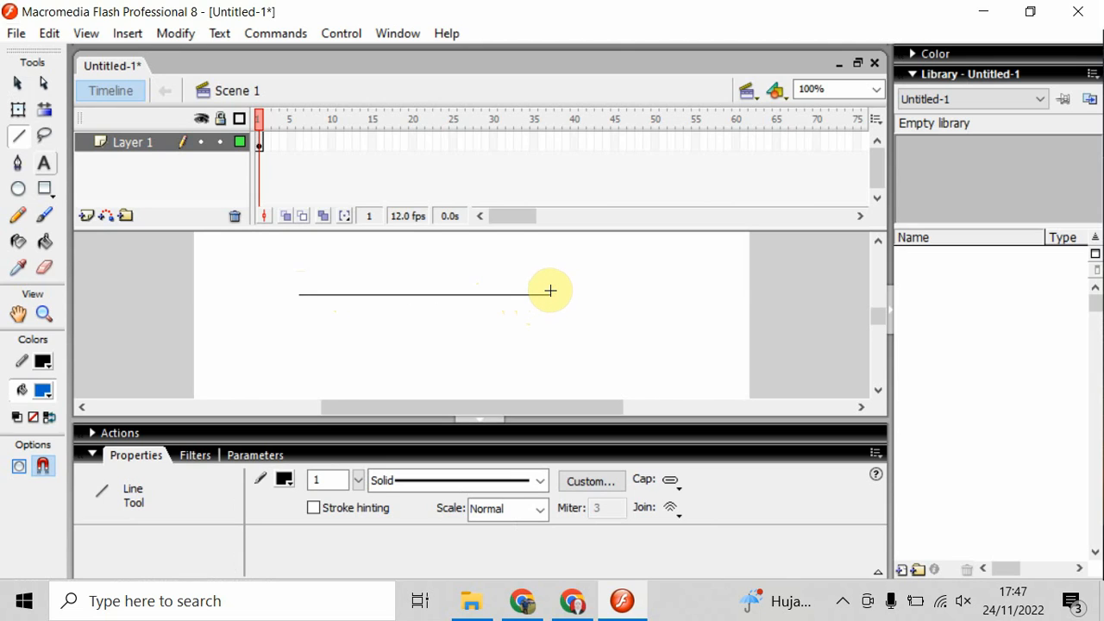
click(17, 83)
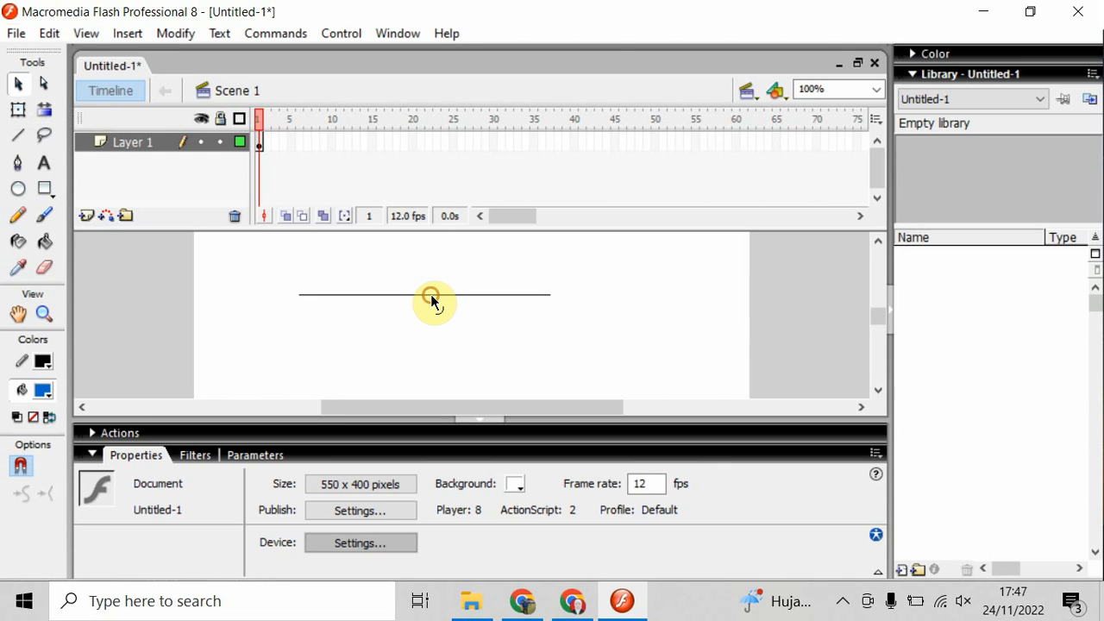
drag(433, 301, 444, 351)
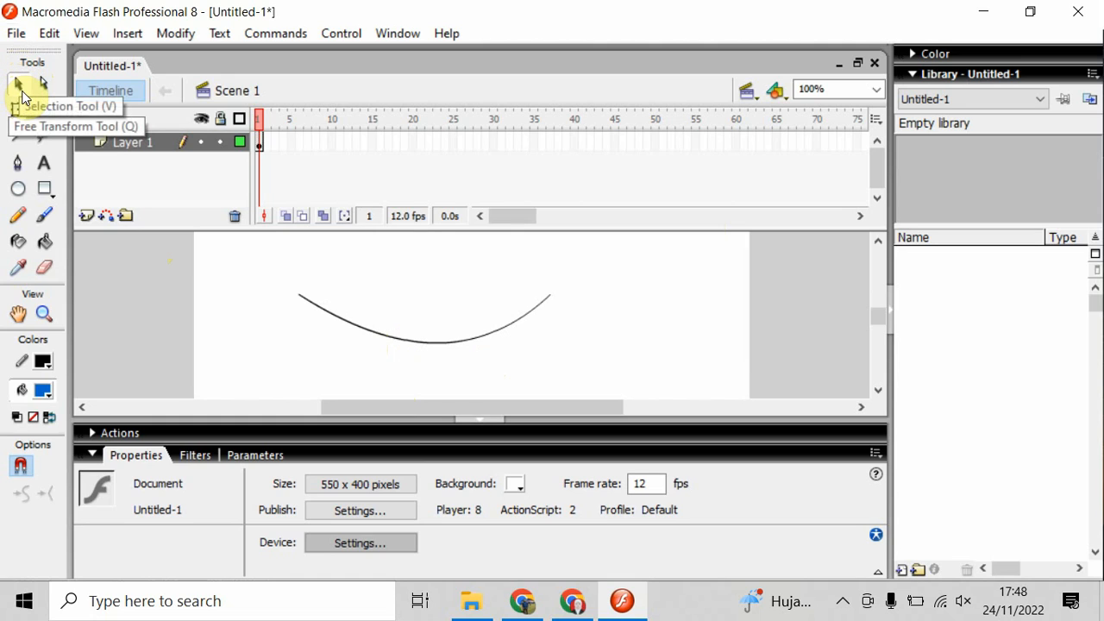
- Marquee-select only the left half of the curve, then select the entire curve and delete it
click(402, 345)
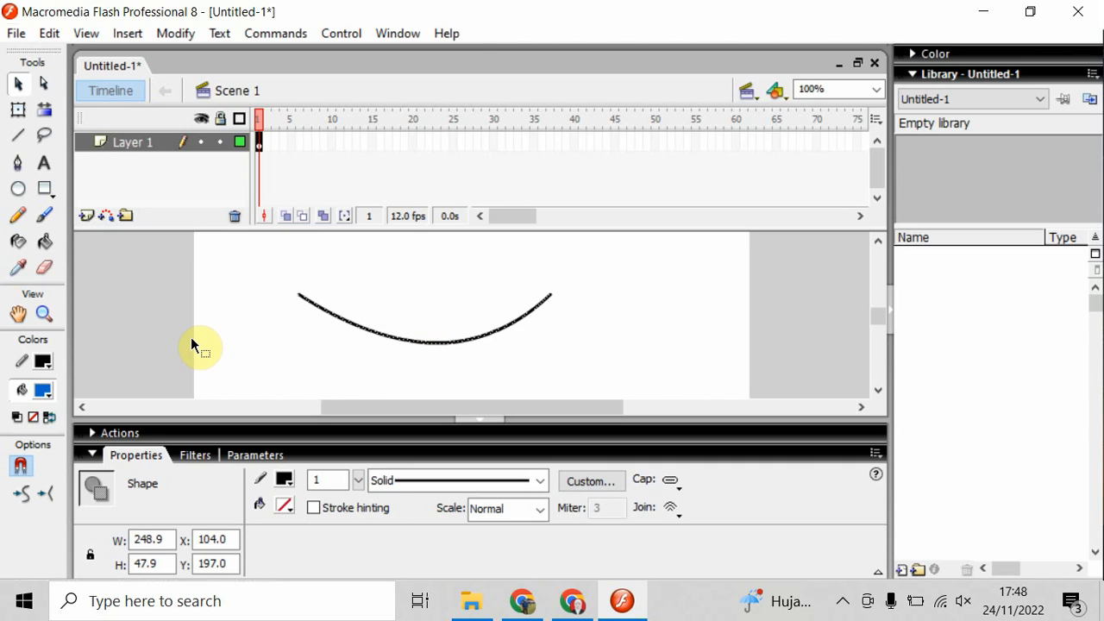
click(264, 274)
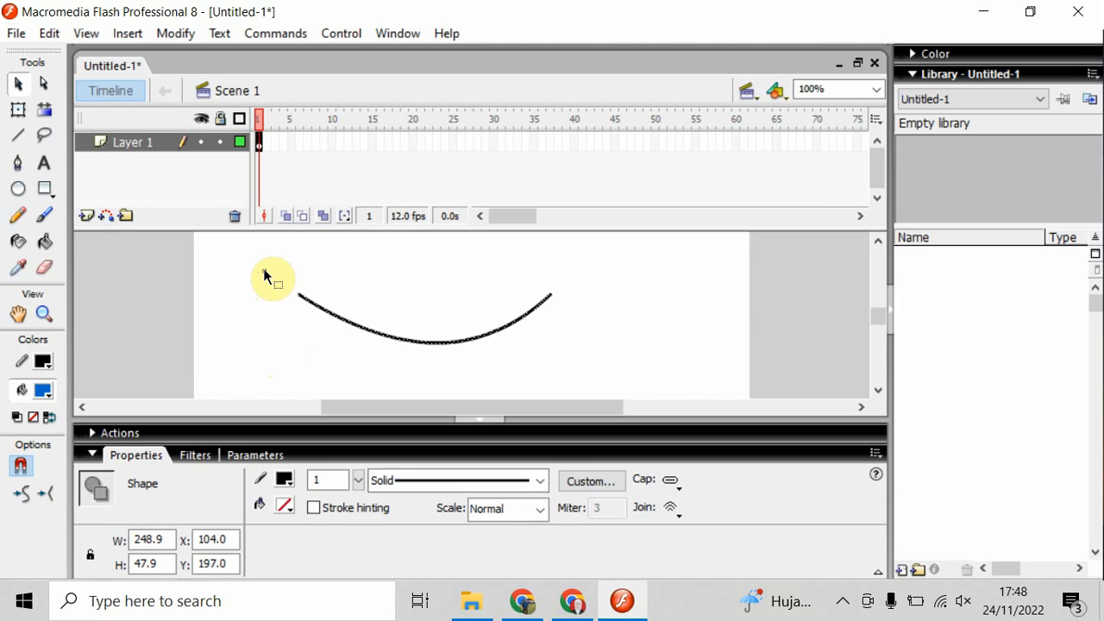
drag(264, 273, 424, 364)
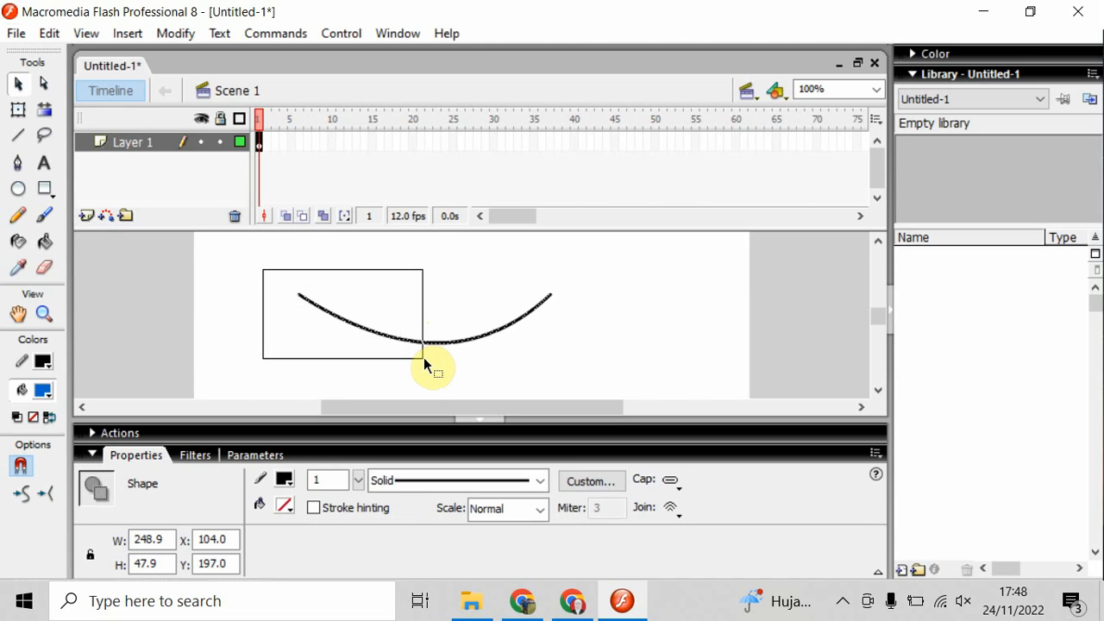
drag(423, 358, 423, 357)
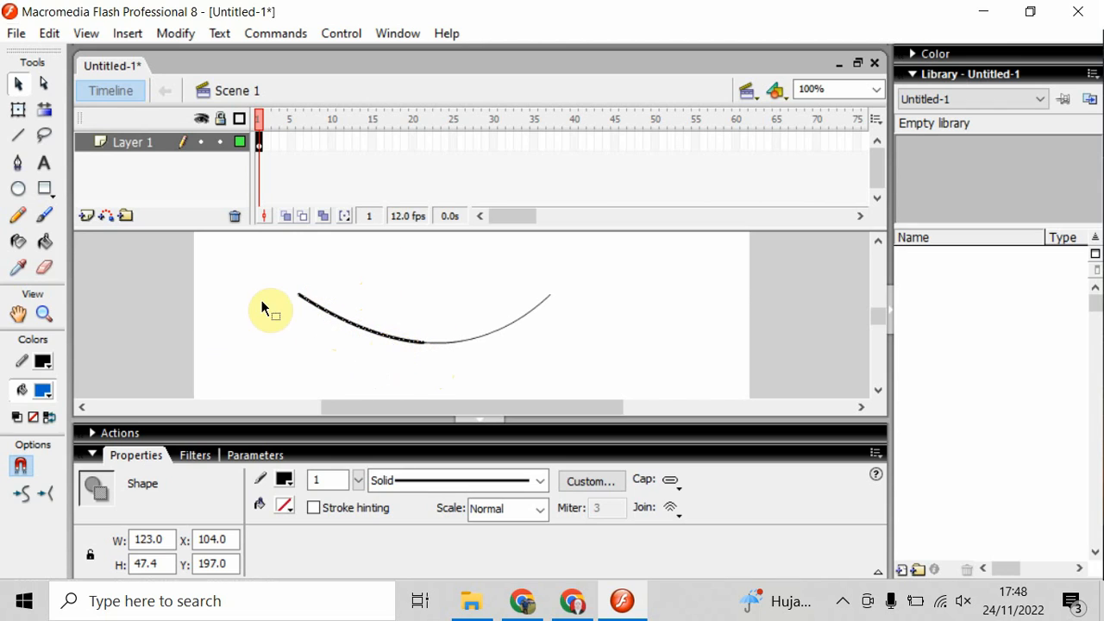
drag(271, 260, 647, 381)
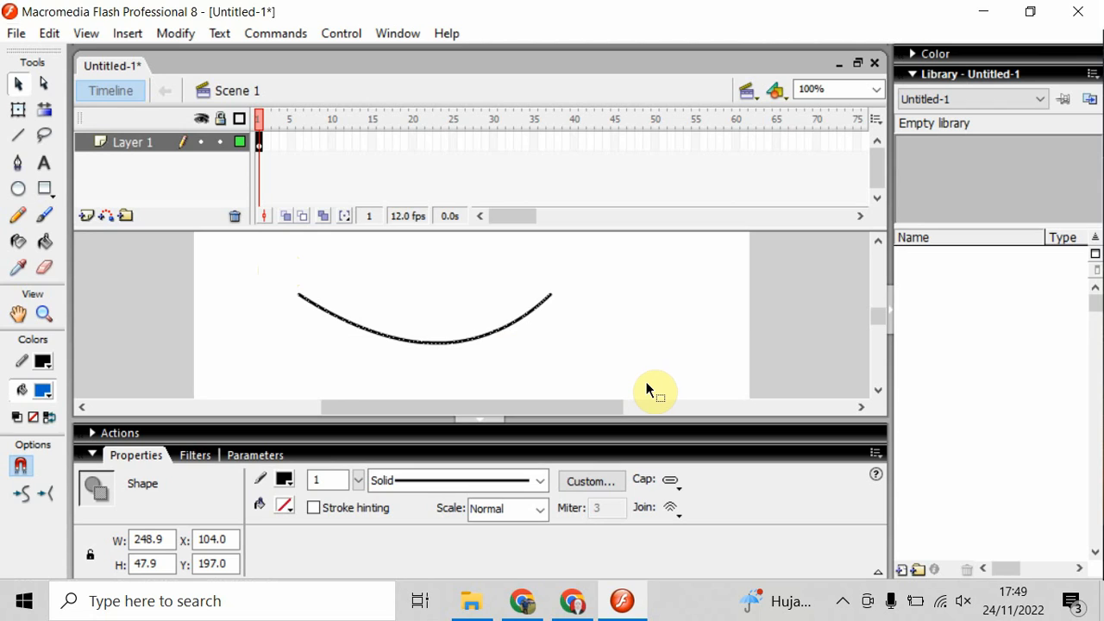
key(Delete)
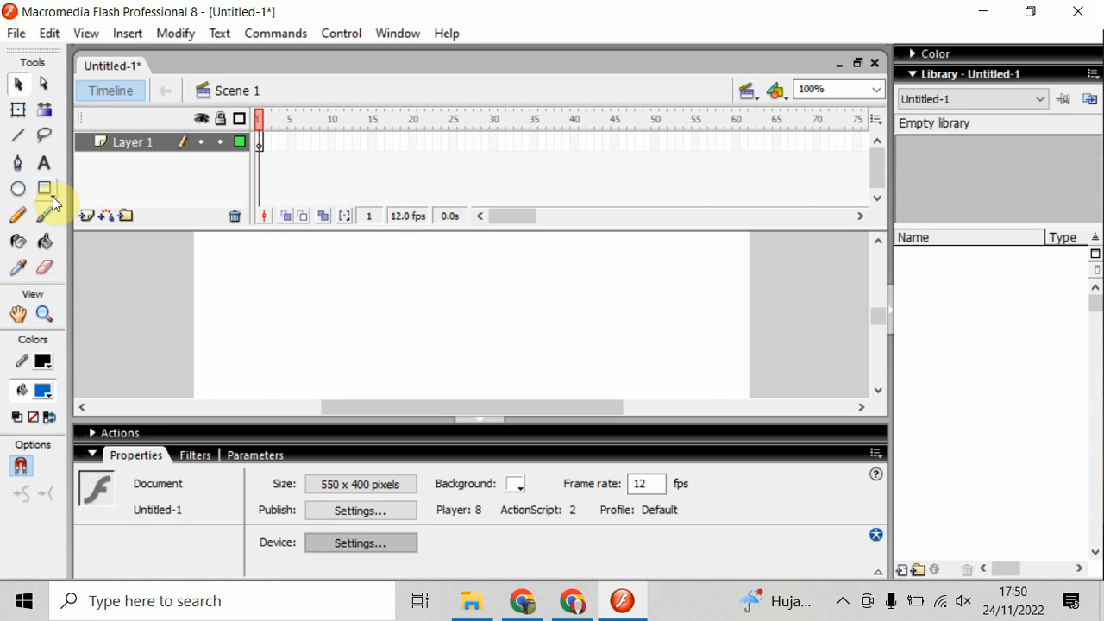
- Choose the PolyStar Tool and set its colours to a black stroke with a near-white fill
click(53, 196)
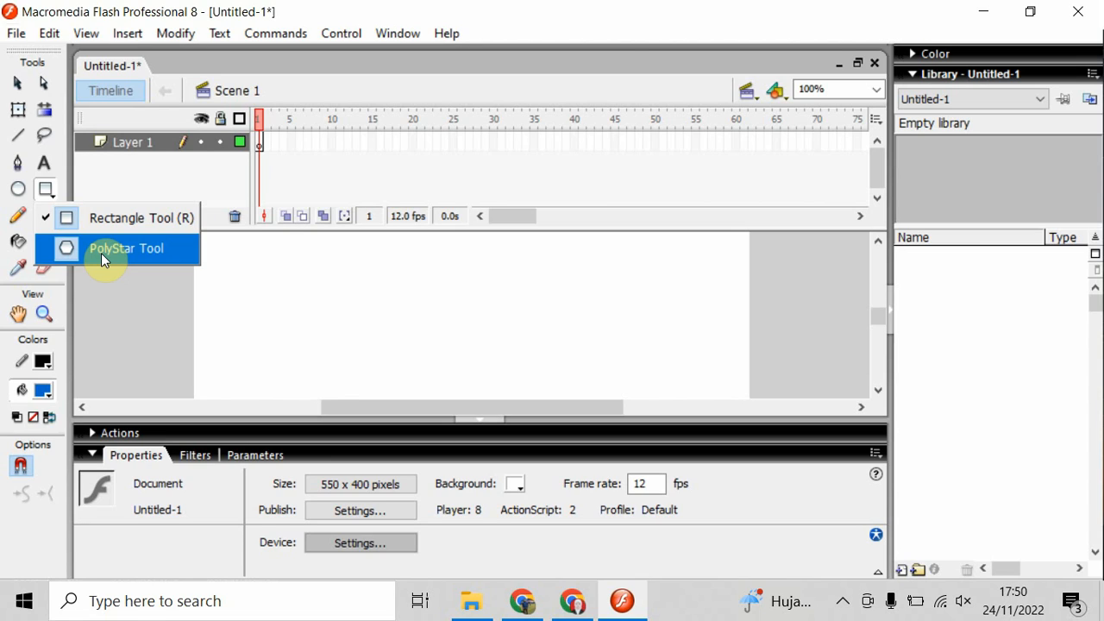
click(100, 253)
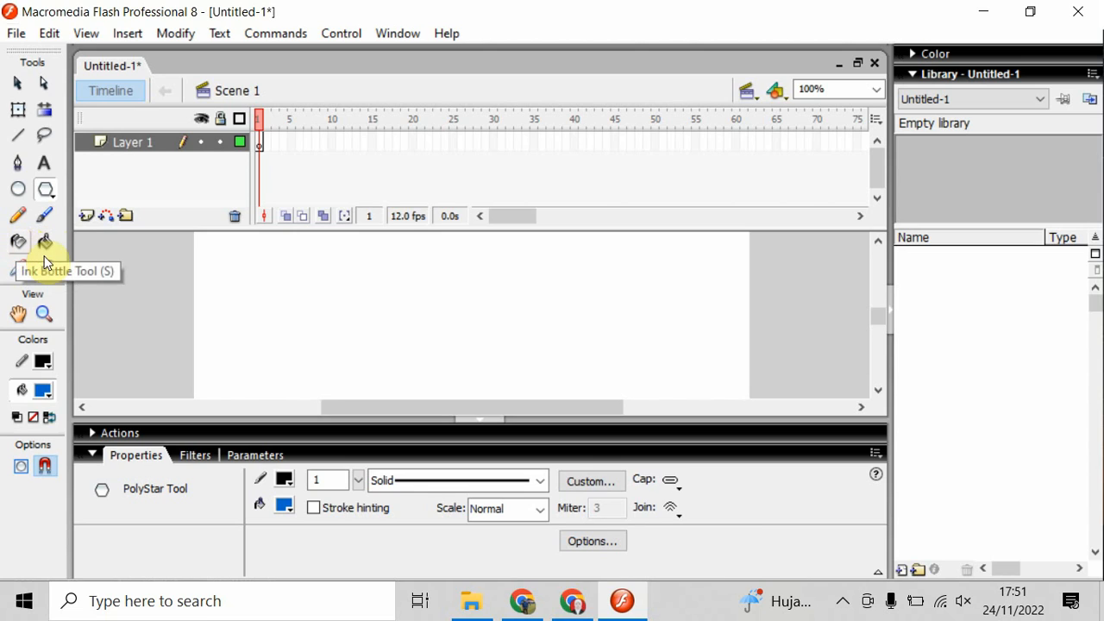
click(49, 373)
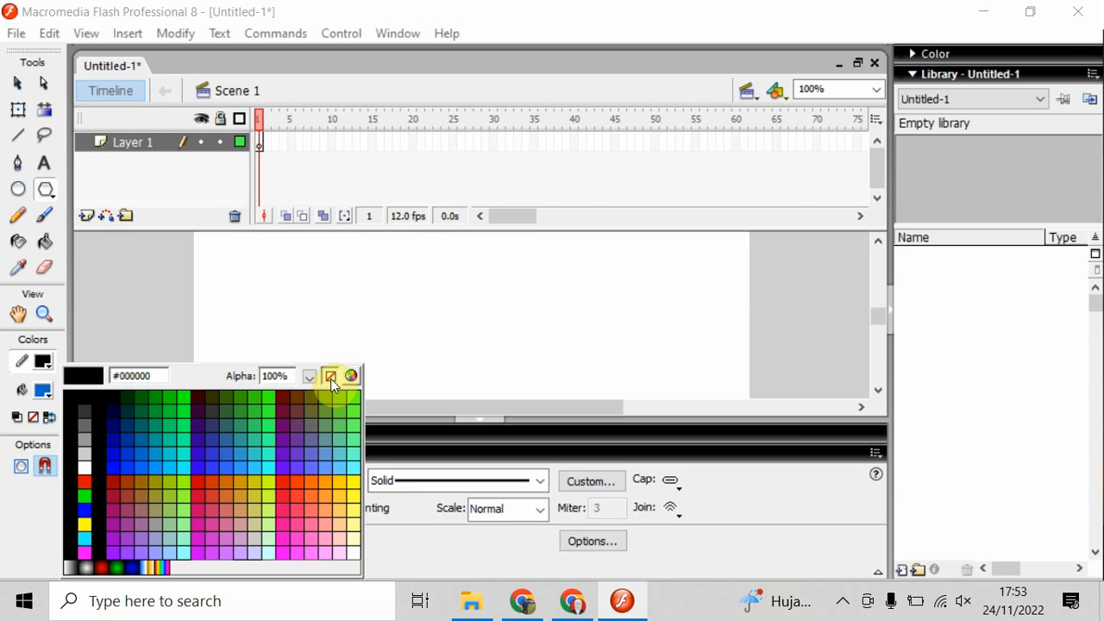
click(43, 359)
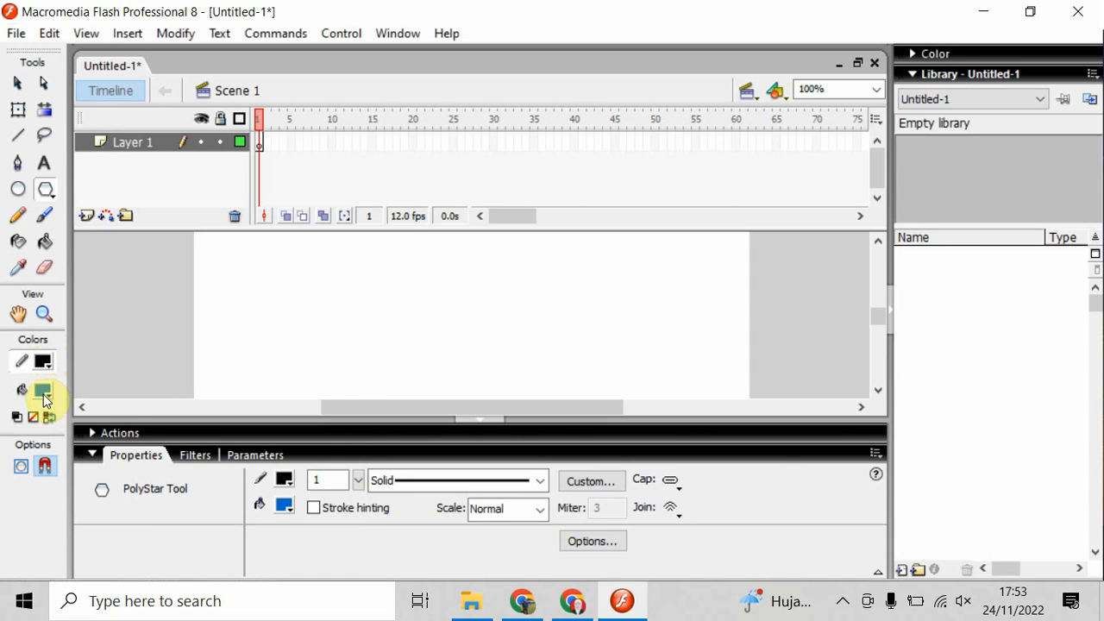
click(44, 395)
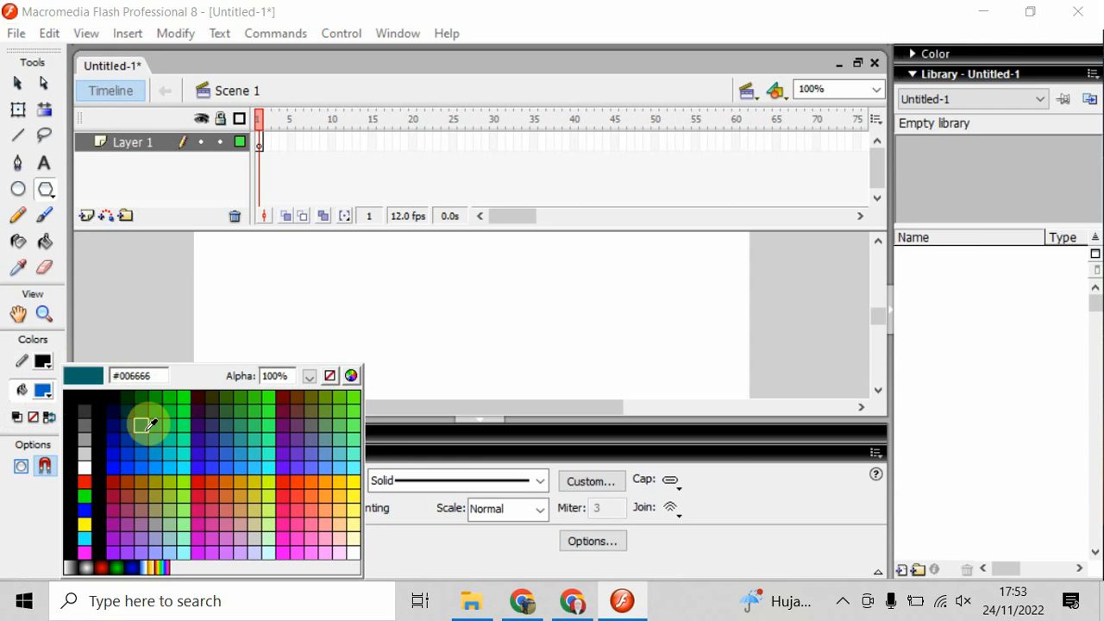
click(45, 397)
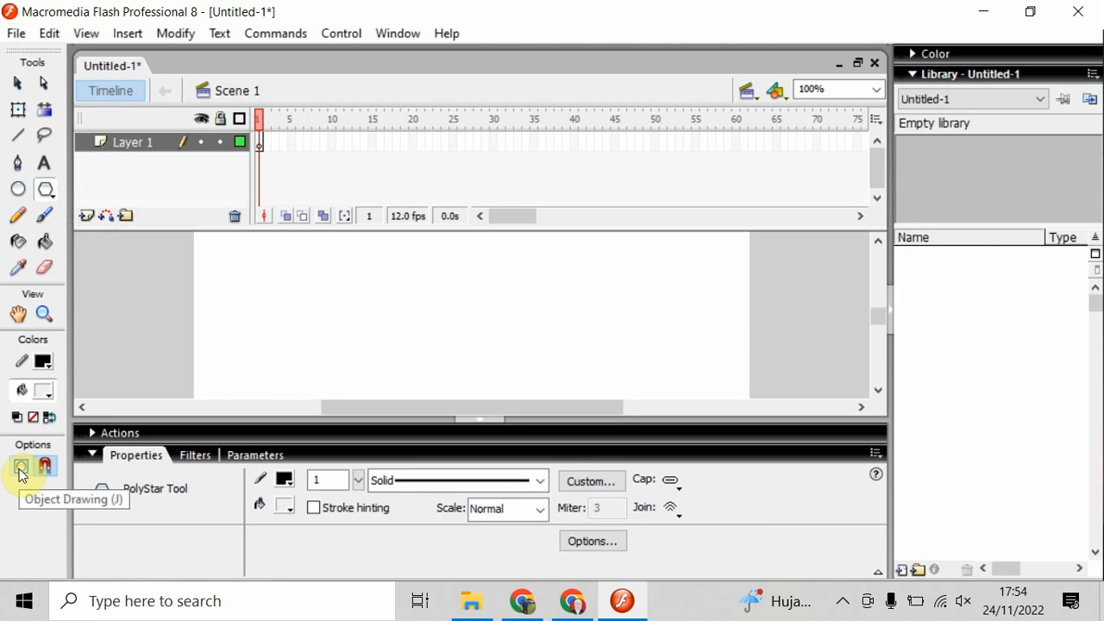
- Switch Object Drawing on and off again, and return to the Selection Tool
click(21, 471)
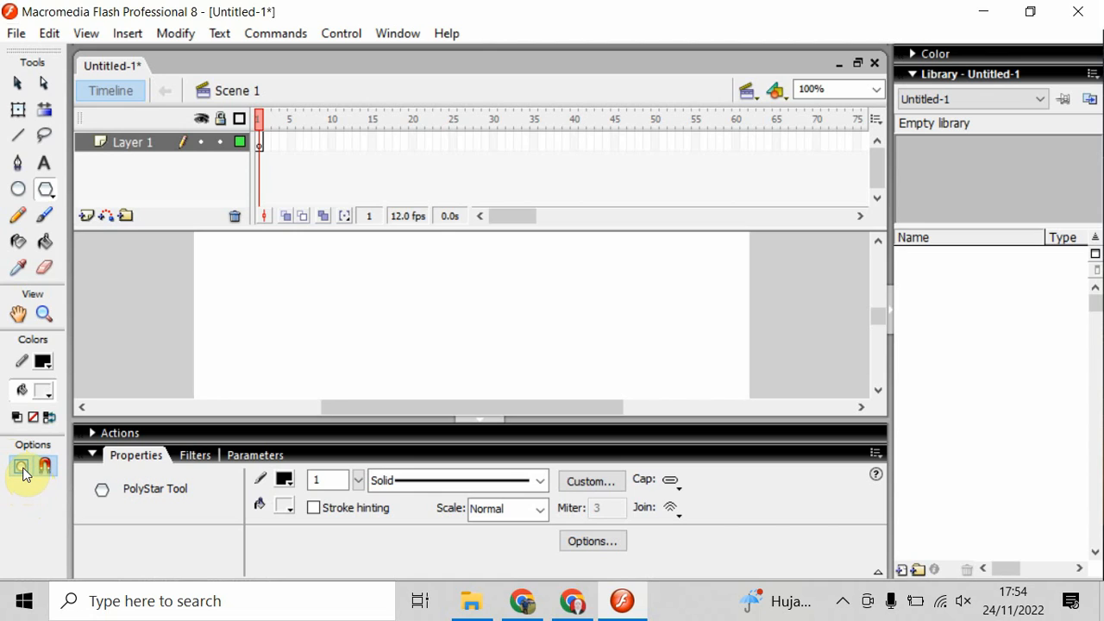
click(22, 468)
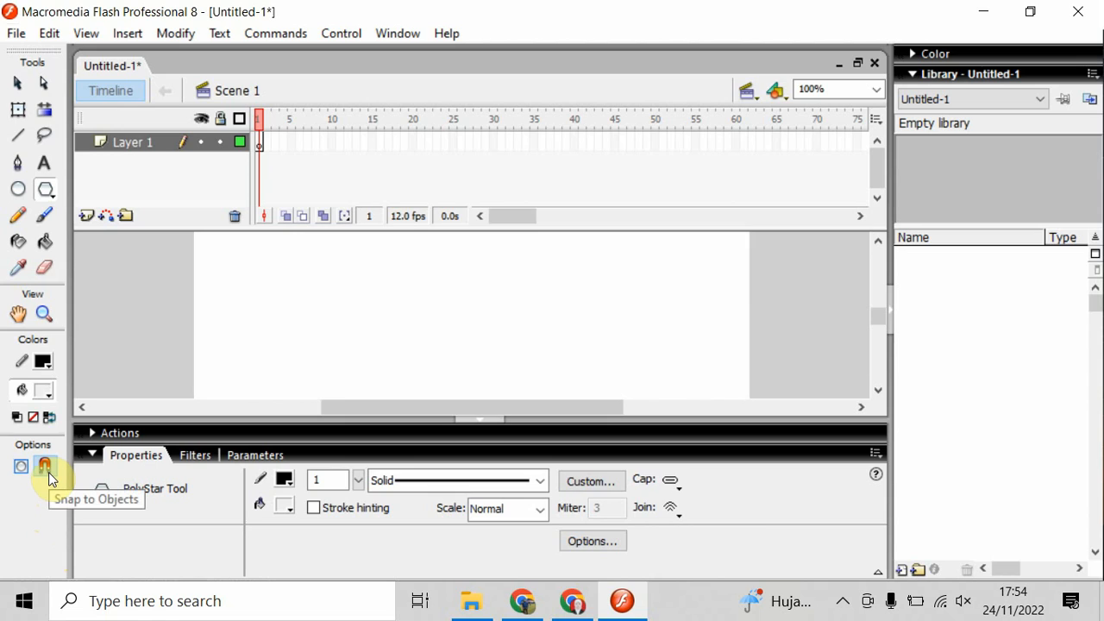
click(18, 83)
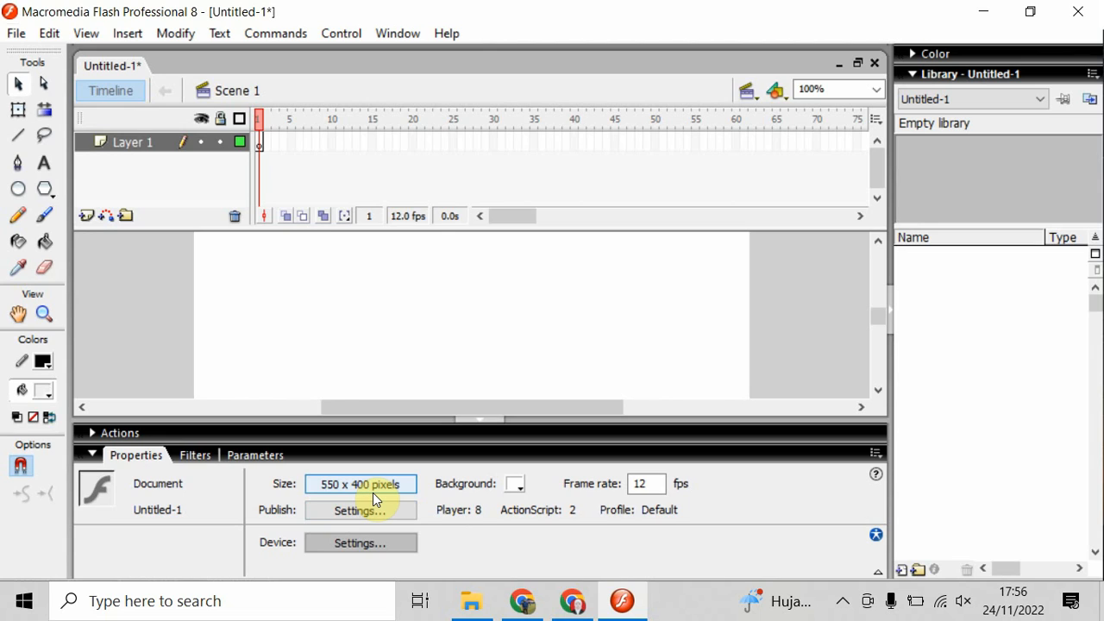
- Fit the stage in the window and enlarge the workspace by collapsing Properties, shortening the timeline and hiding the Color and Library panels
click(411, 453)
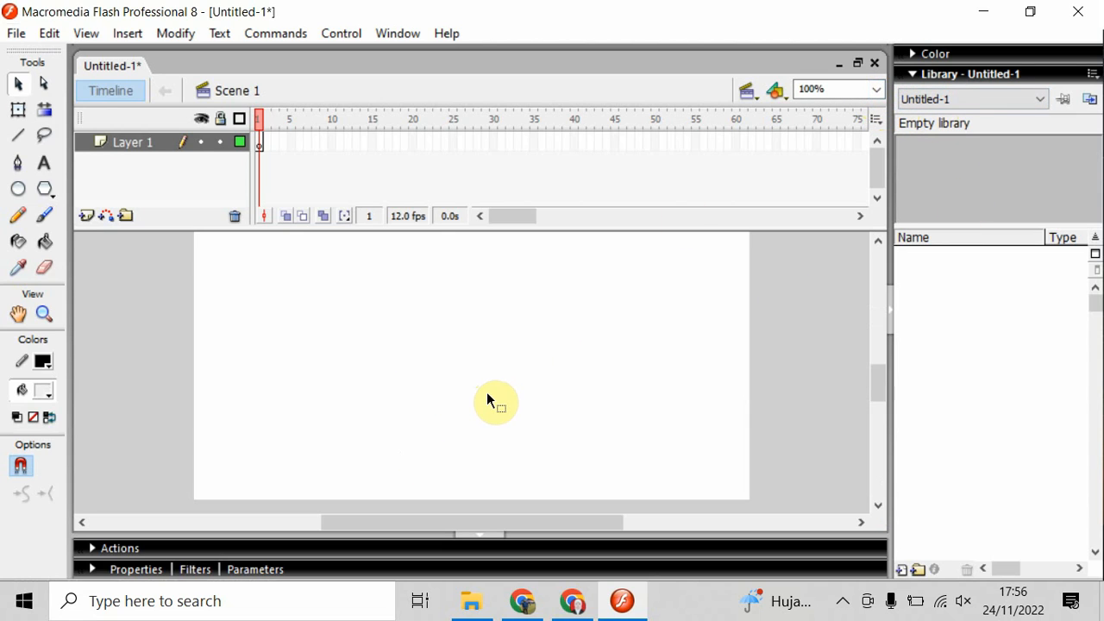
click(878, 90)
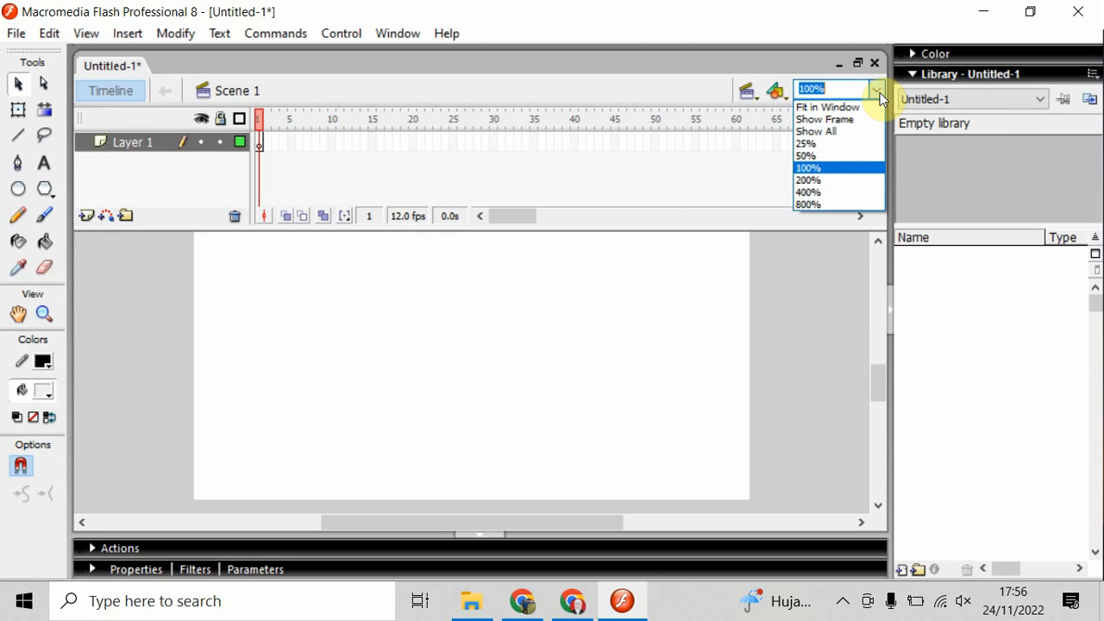
click(826, 107)
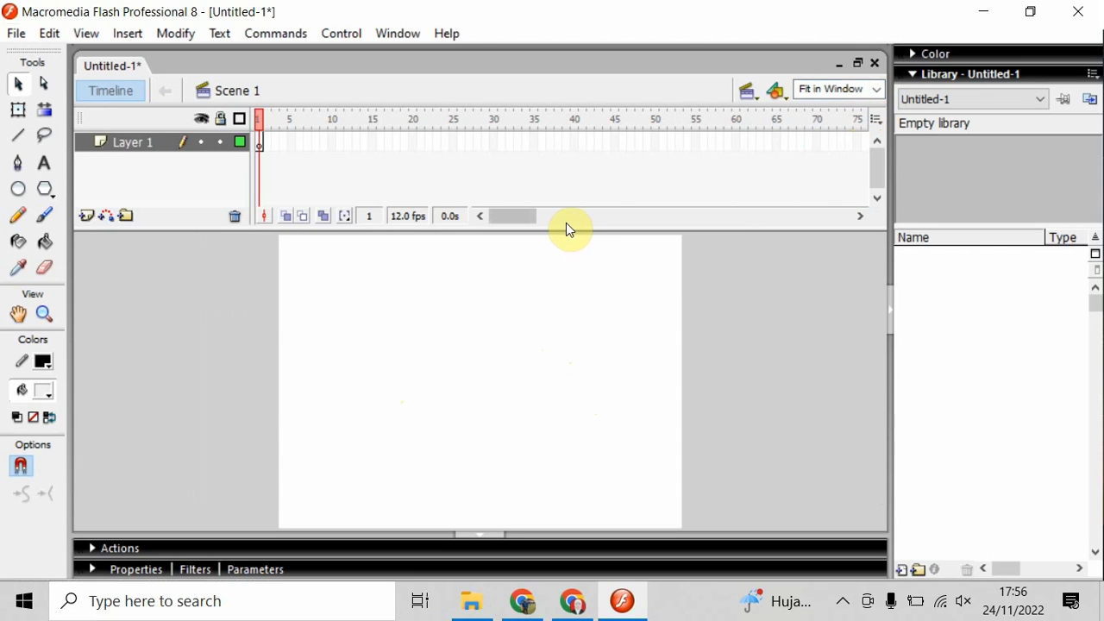
drag(565, 227, 558, 161)
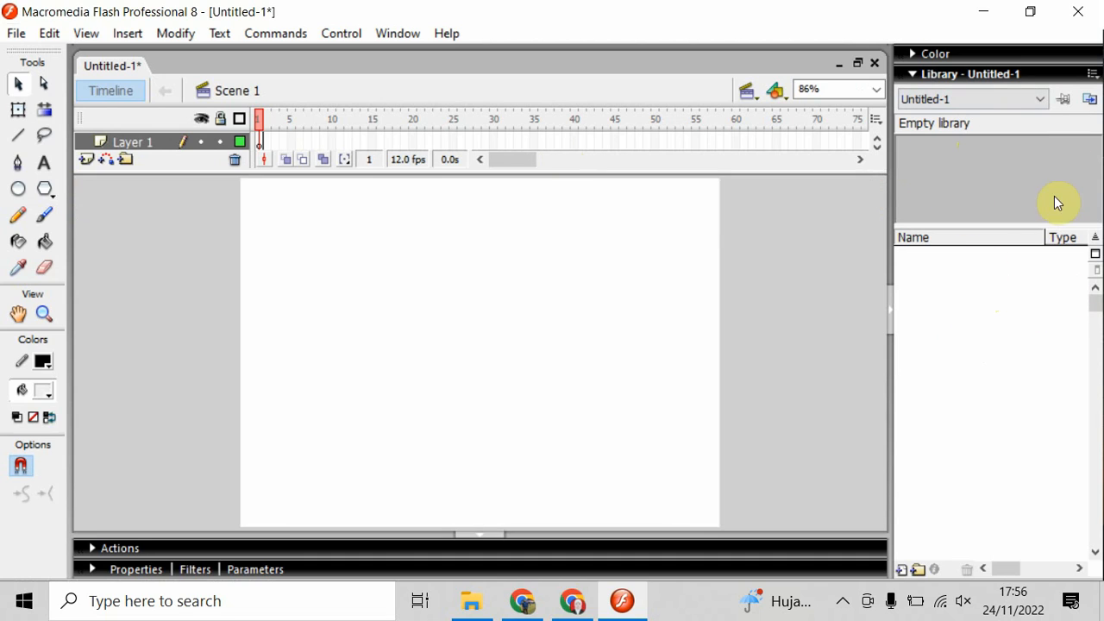
click(891, 310)
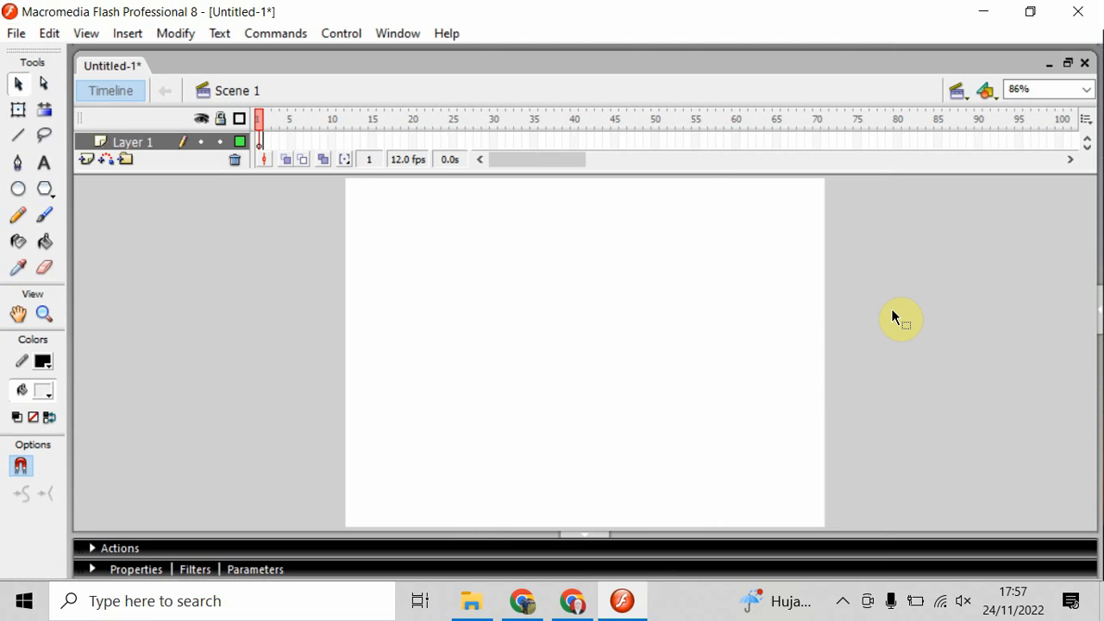
- Choose the PolyStar Tool and confirm its tool settings as the polygon style with 5 sides
click(41, 195)
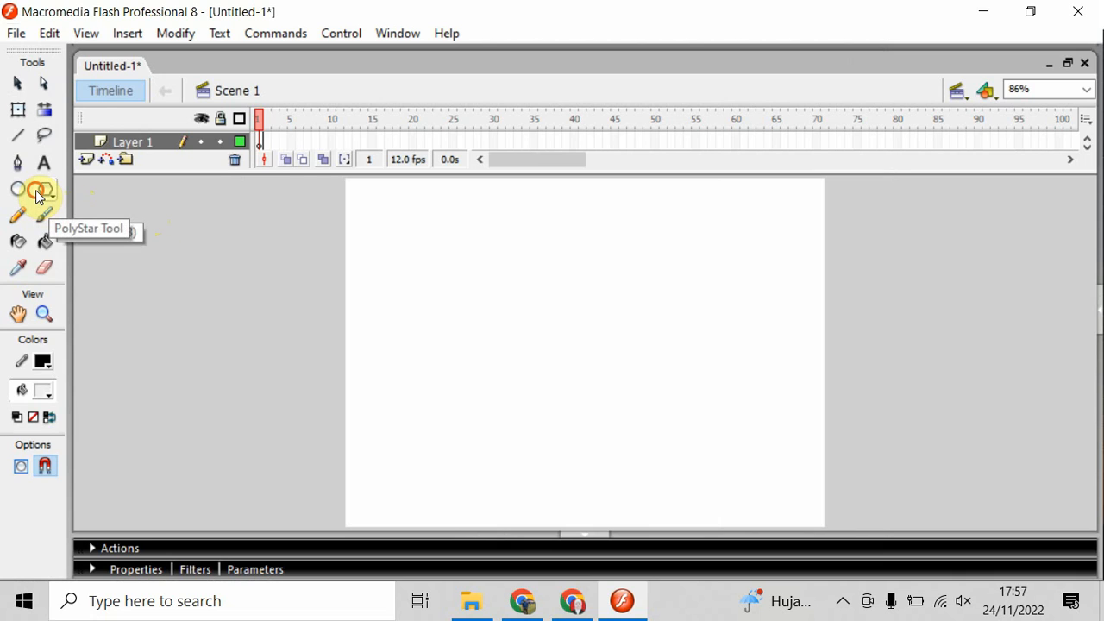
click(36, 193)
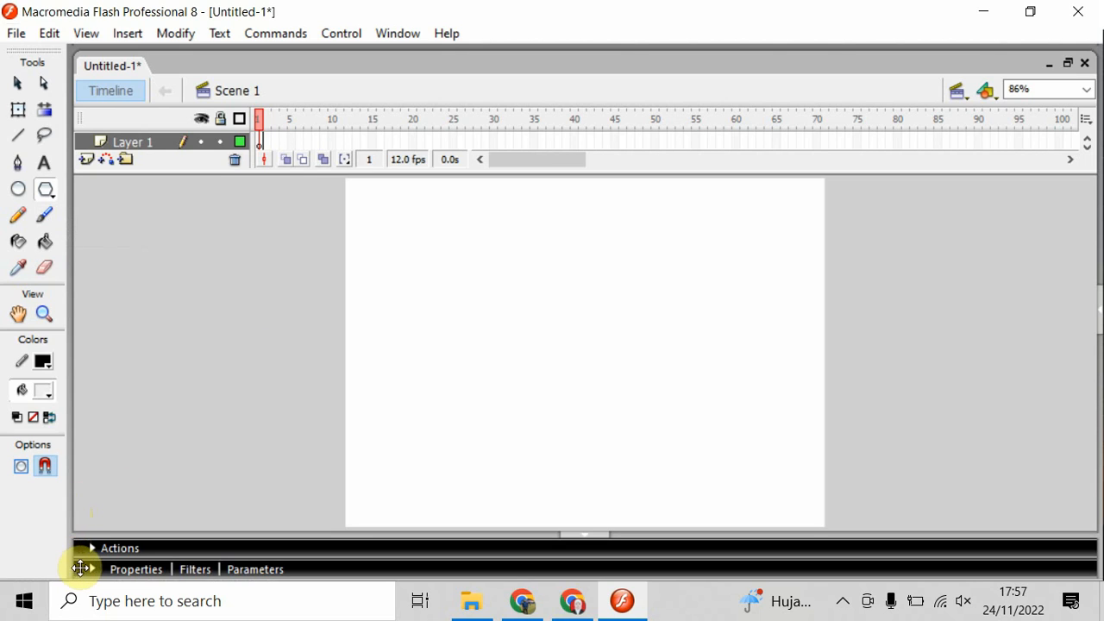
click(141, 571)
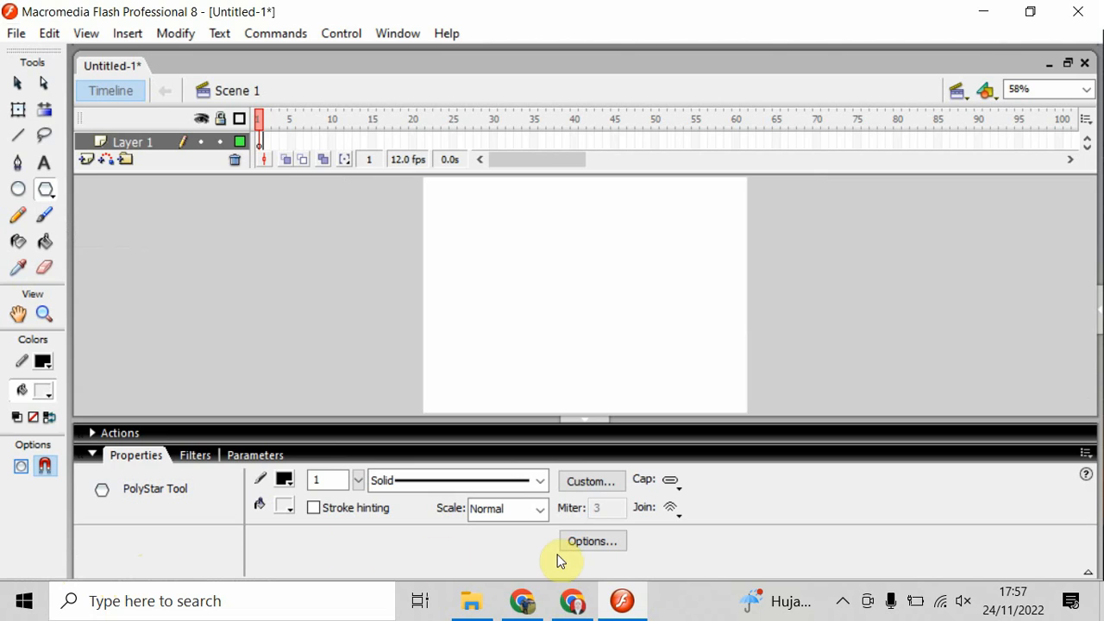
click(595, 546)
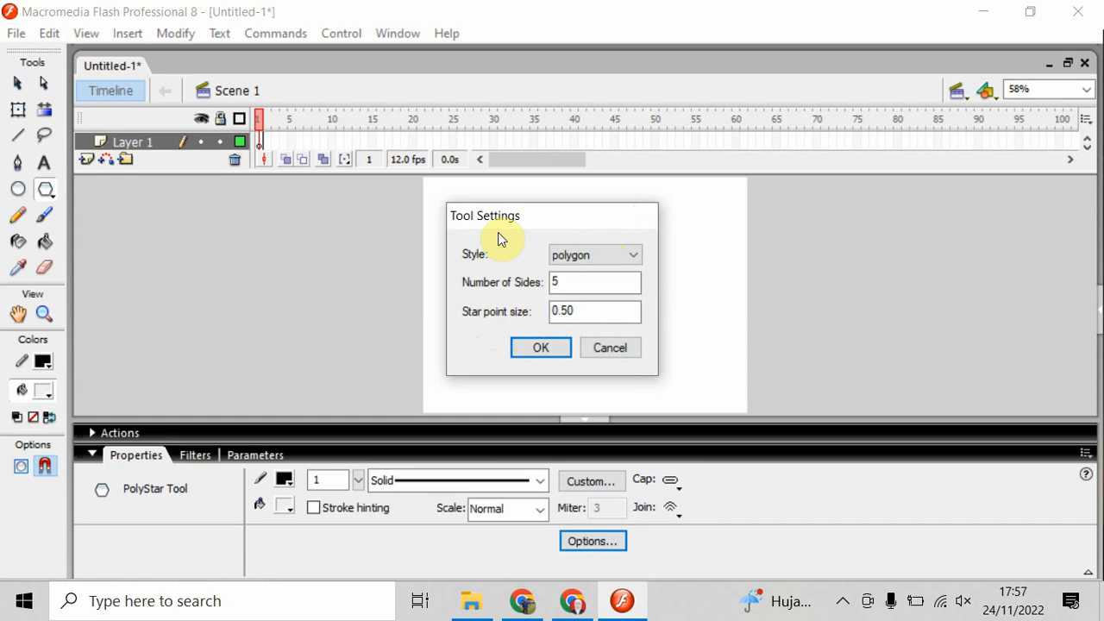
click(604, 259)
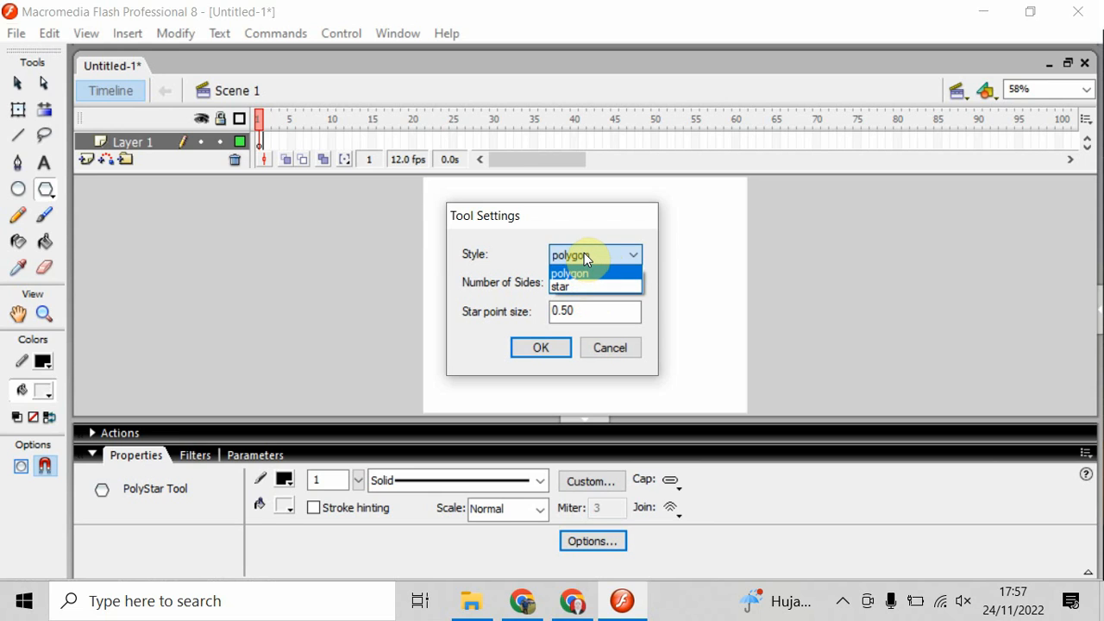
click(585, 253)
click(557, 283)
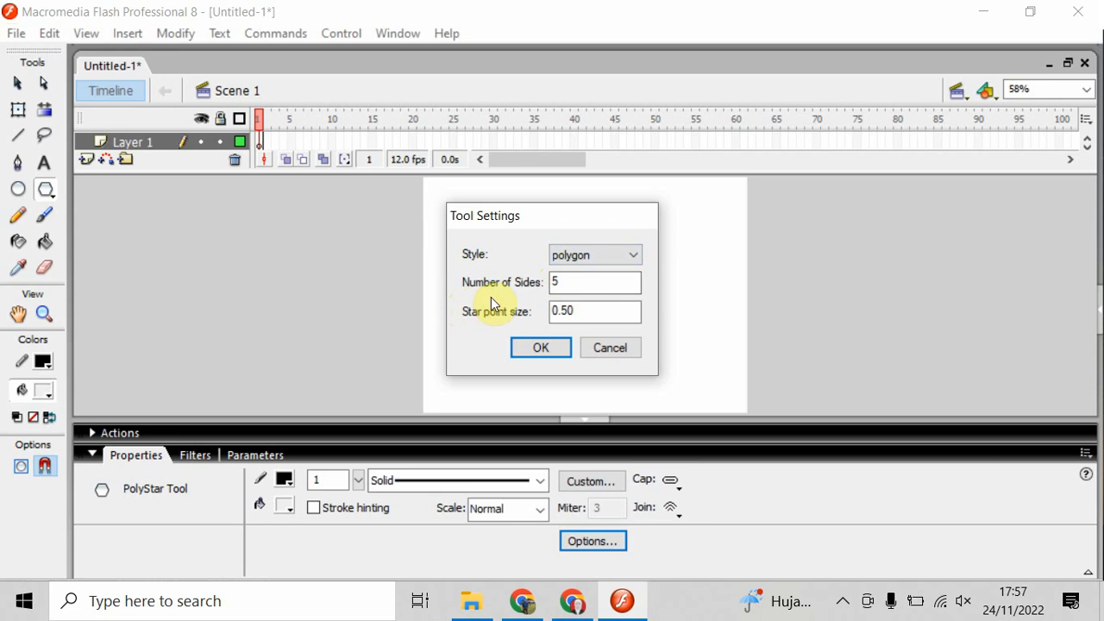
click(569, 288)
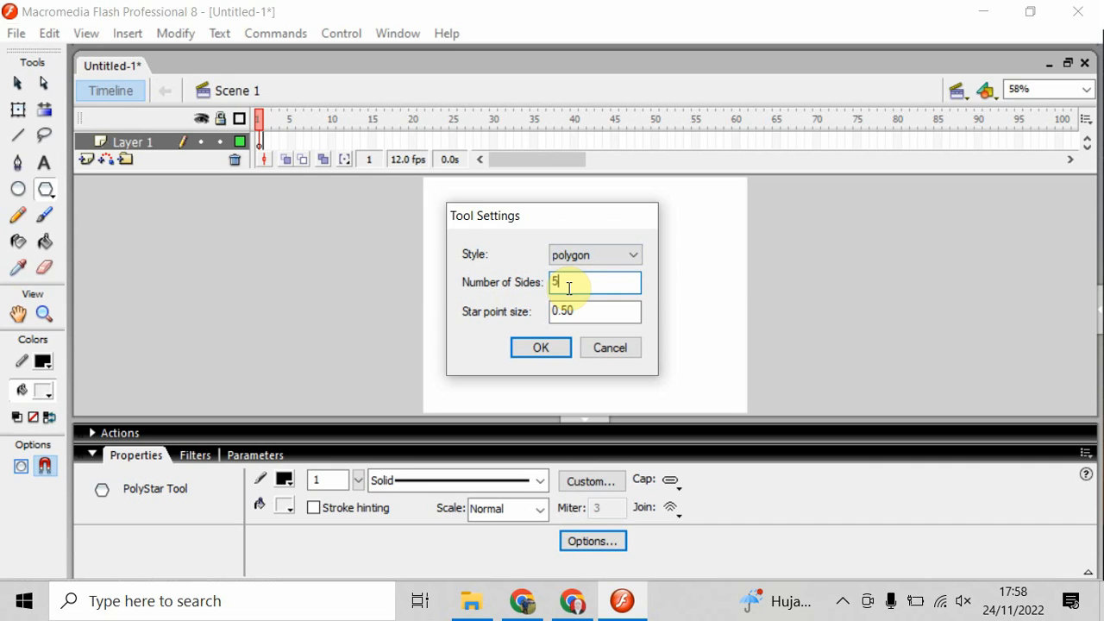
click(549, 350)
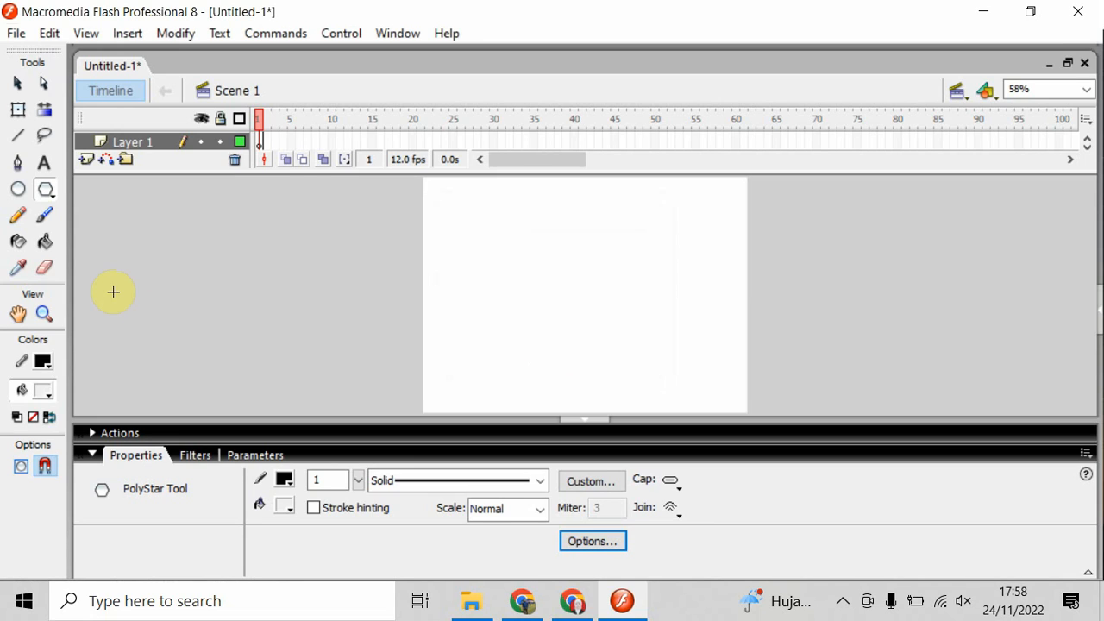
- Set the PolyStar Tool's stroke colour to dark red and its fill colour to orange-red
click(43, 366)
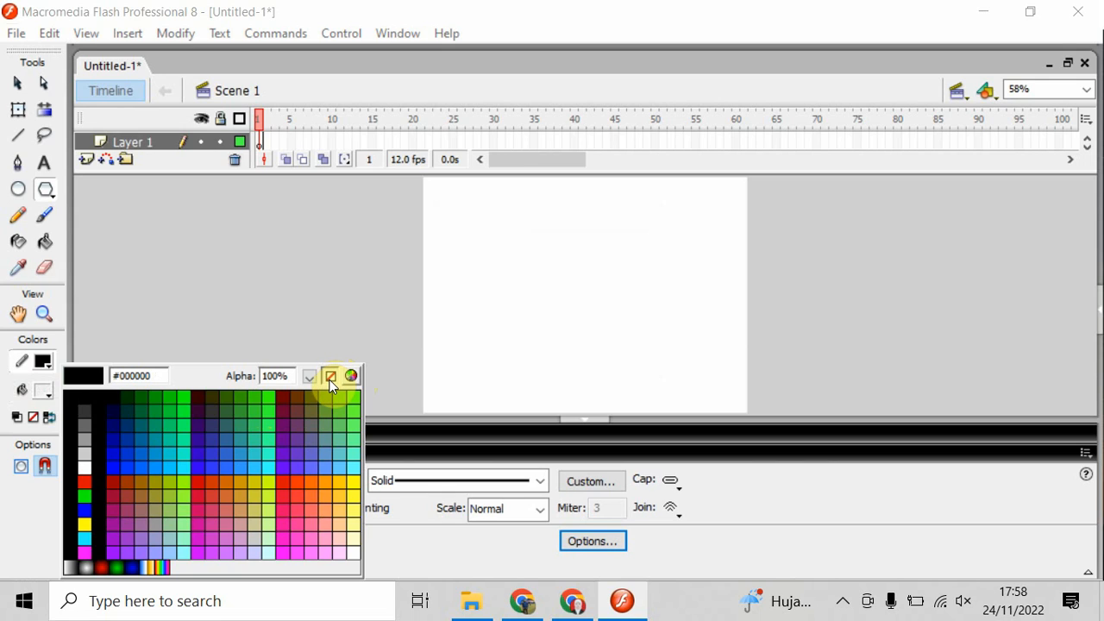
click(280, 397)
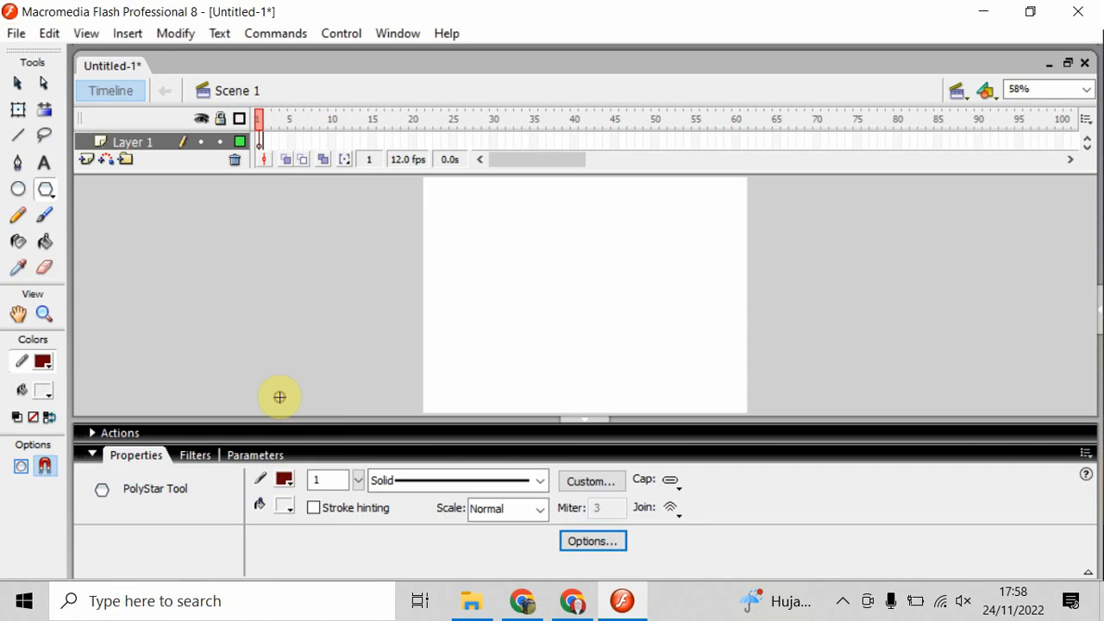
click(40, 392)
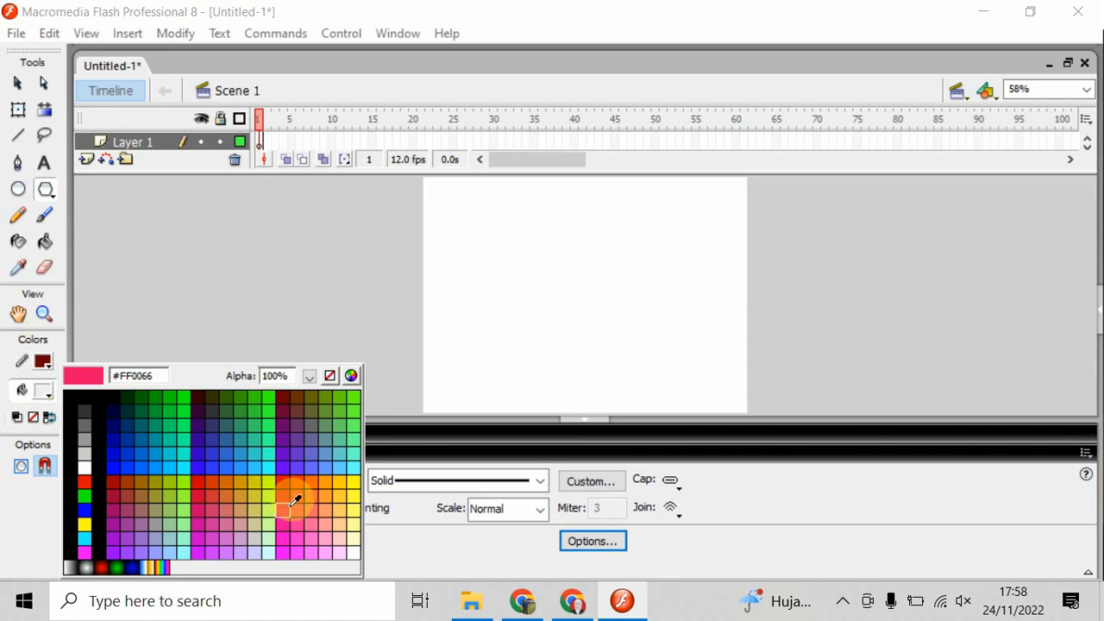
click(300, 480)
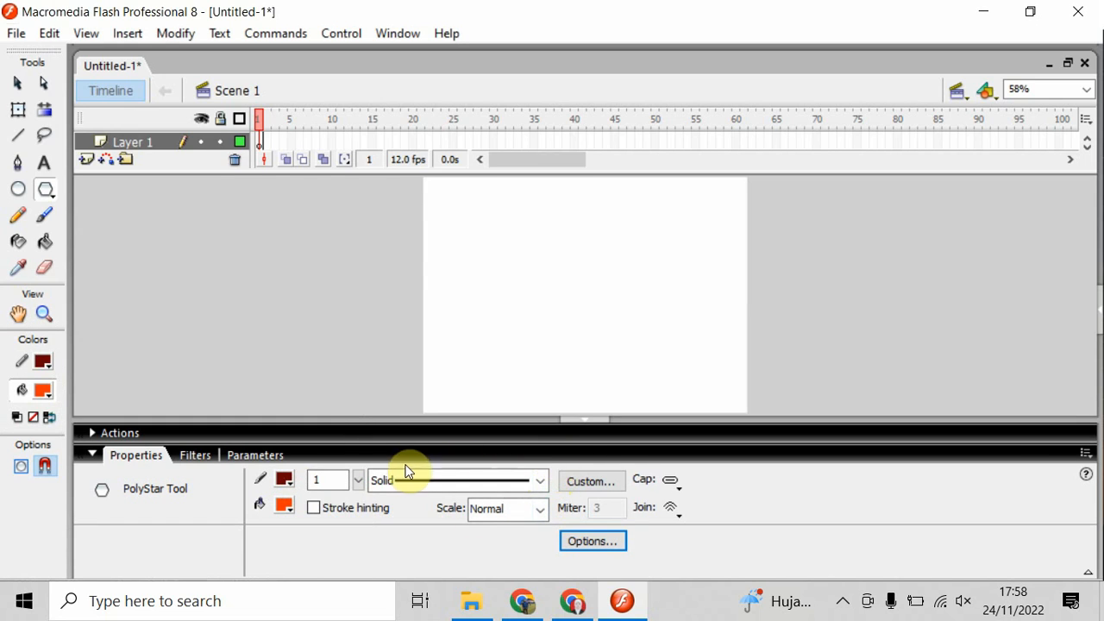
- Set the stroke height to 3 and keep the stroke style Solid
click(336, 479)
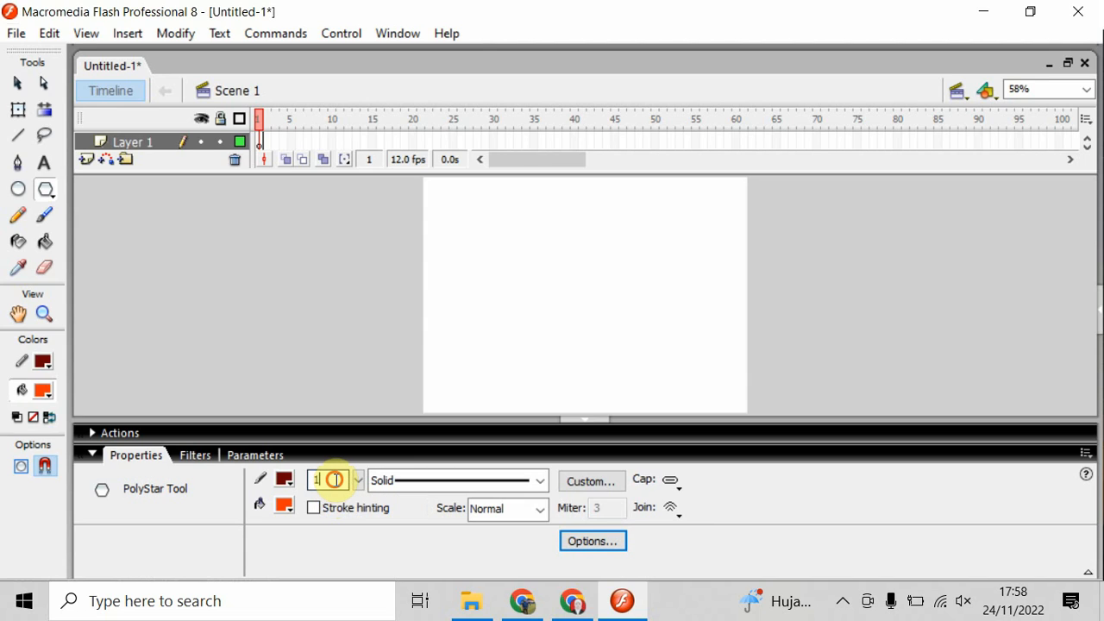
drag(336, 479, 292, 479)
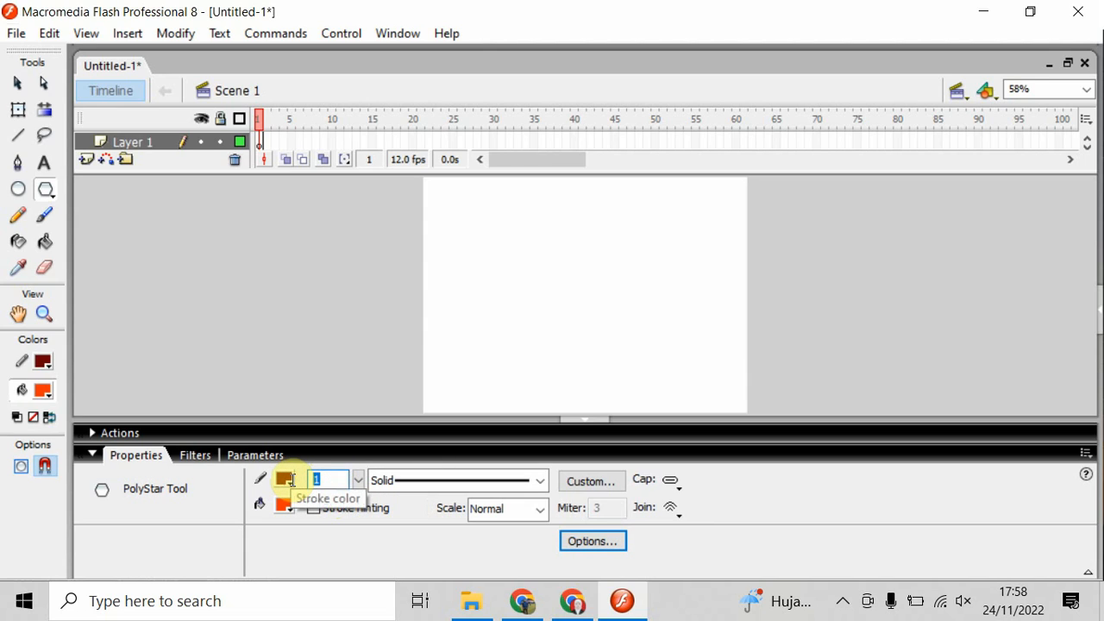
text(3)
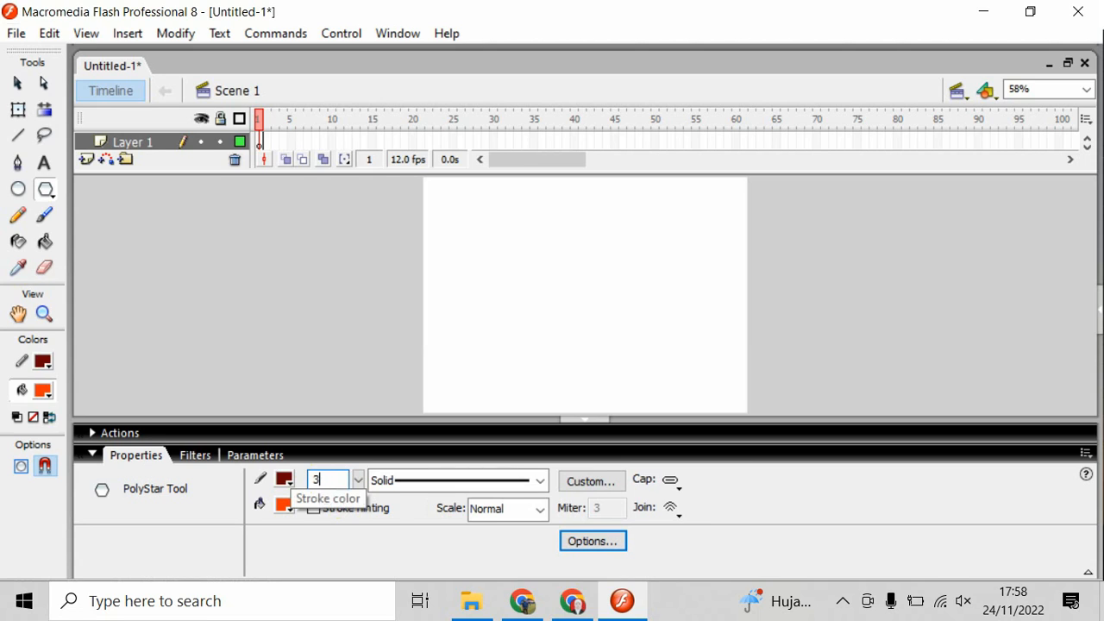
click(433, 488)
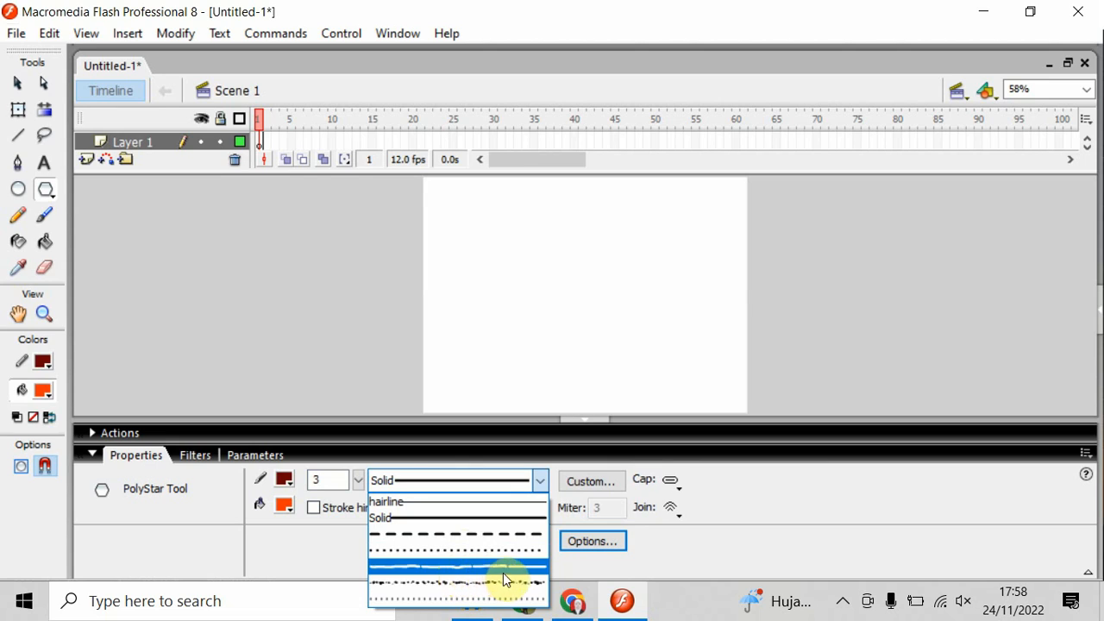
click(493, 518)
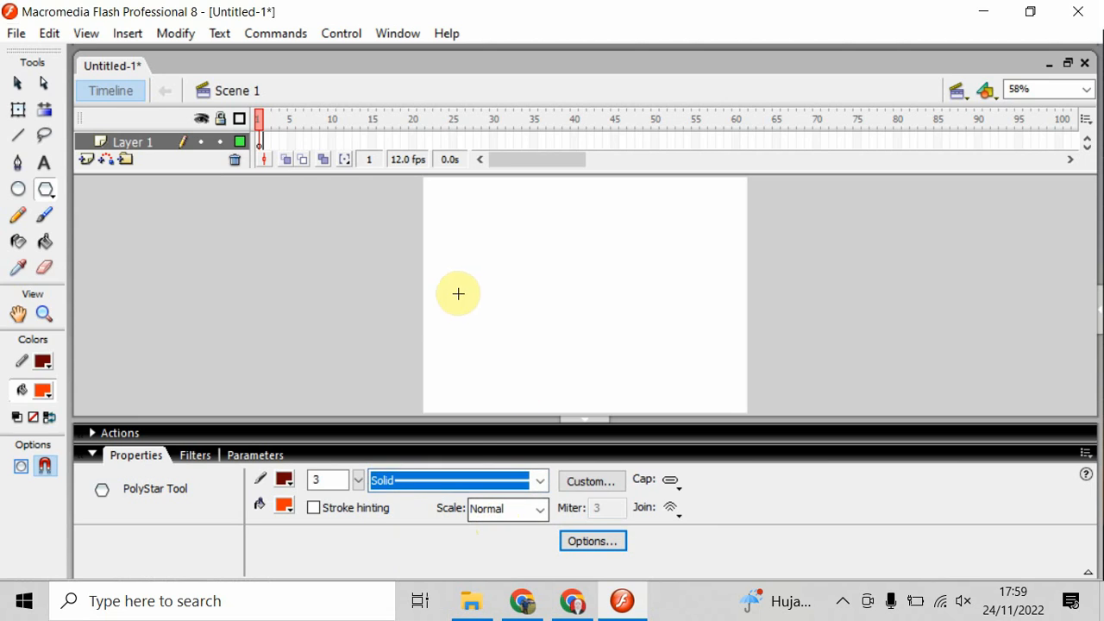
- Collapse Properties and draw a pentagon over the stage's upper-left corner, then select its fill and outline together and move it fully onto the stage
click(723, 451)
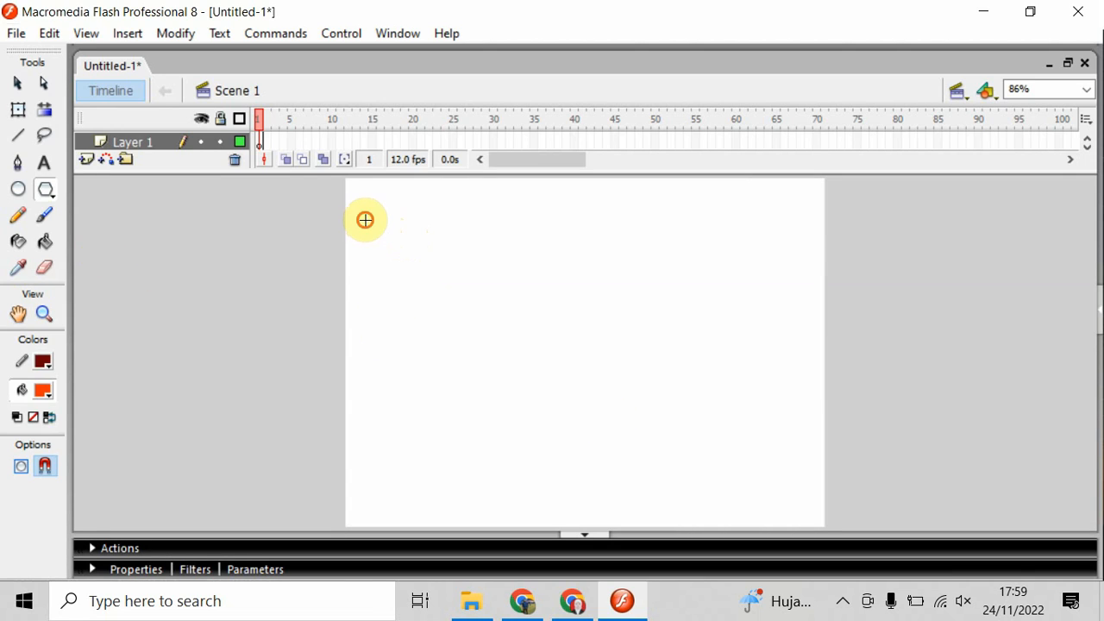
drag(365, 217, 396, 263)
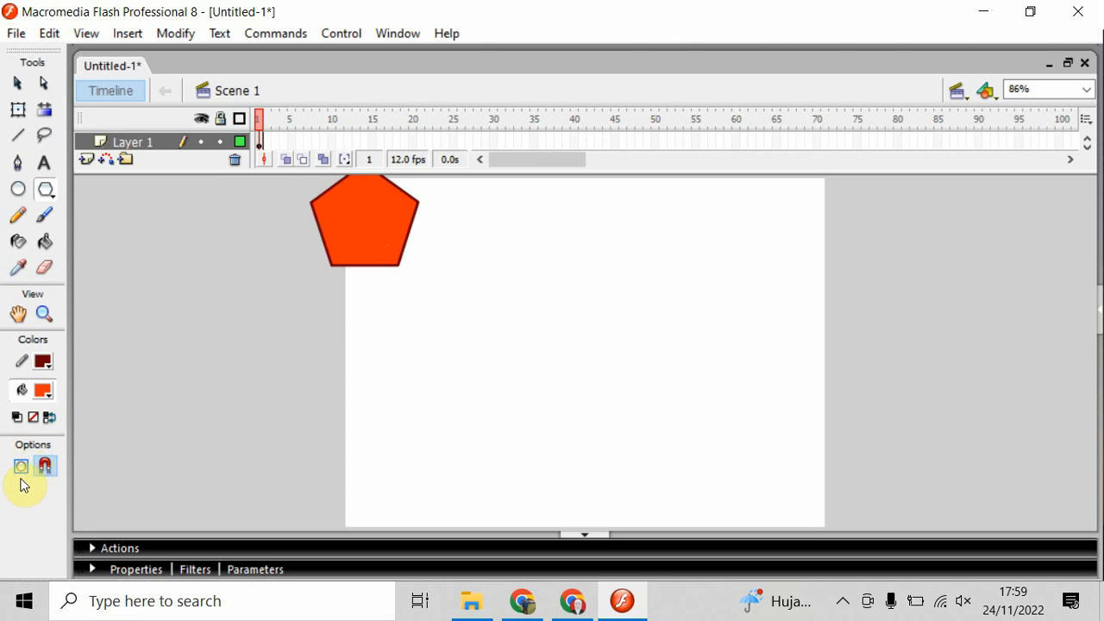
click(25, 89)
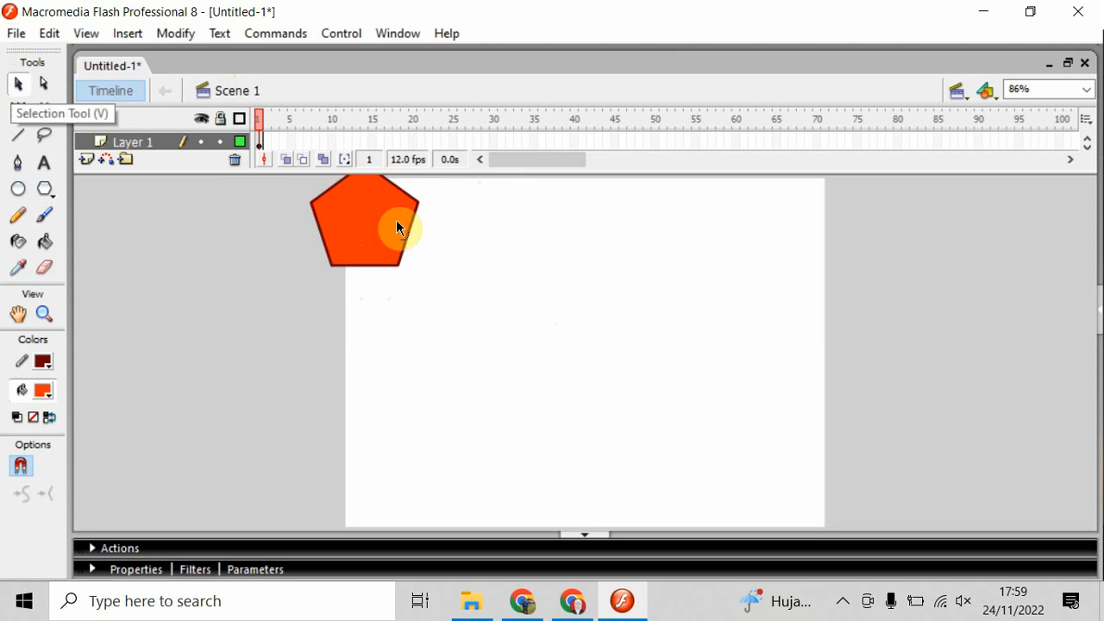
click(361, 224)
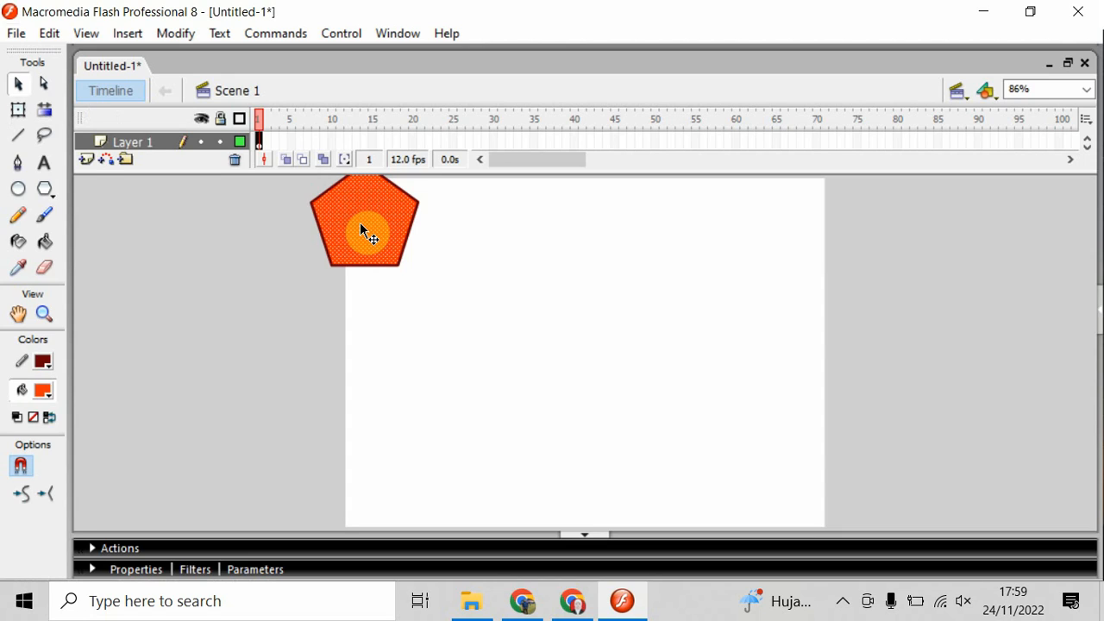
click(318, 229)
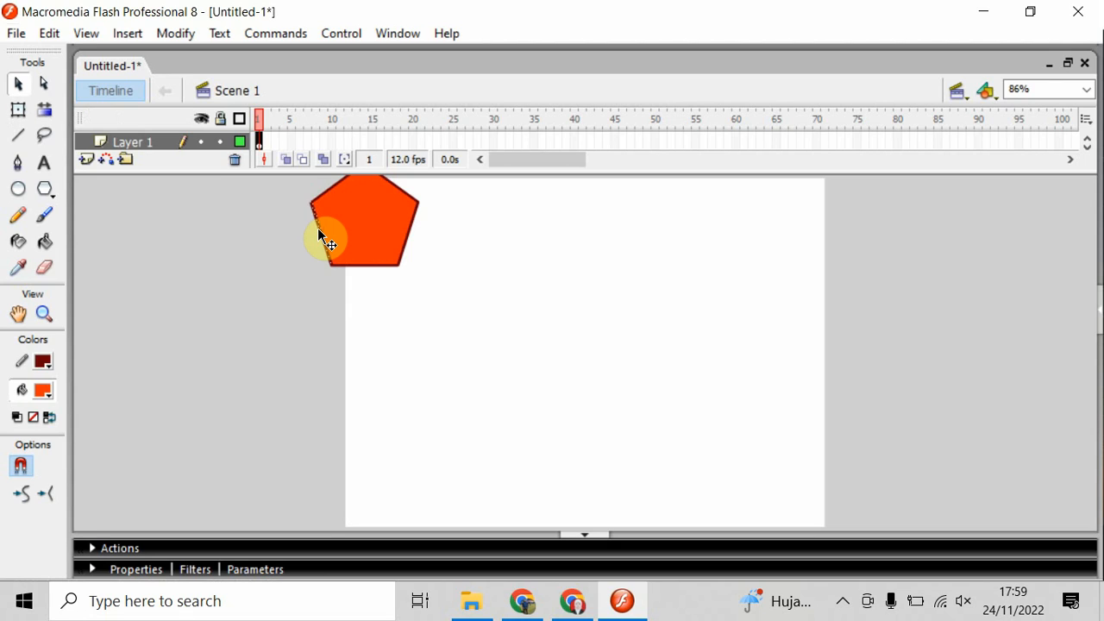
double_click(372, 213)
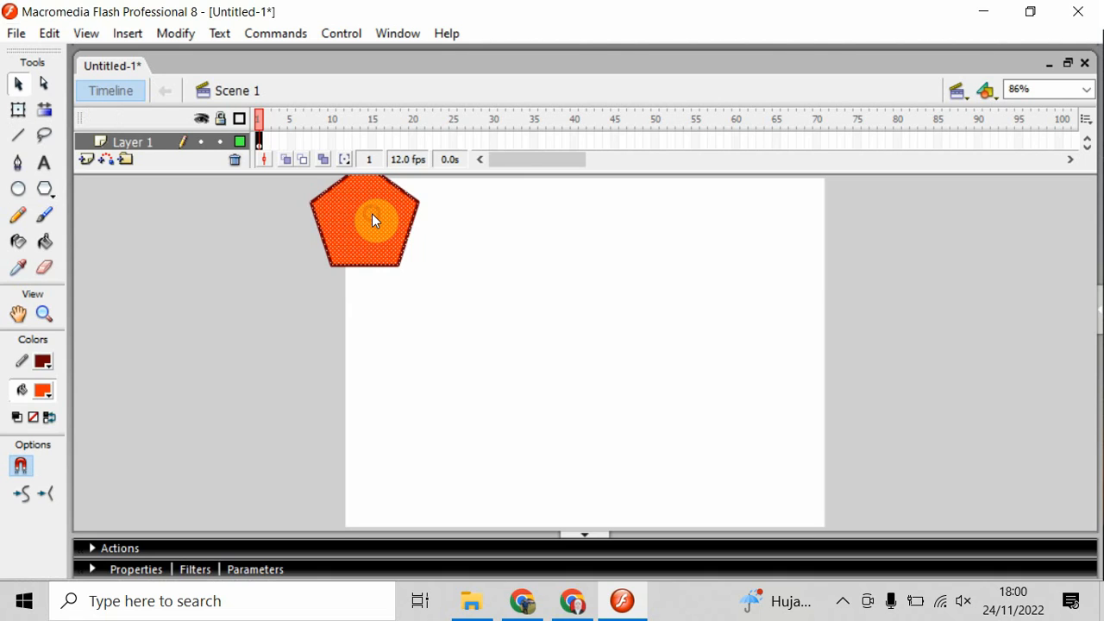
drag(373, 216, 419, 254)
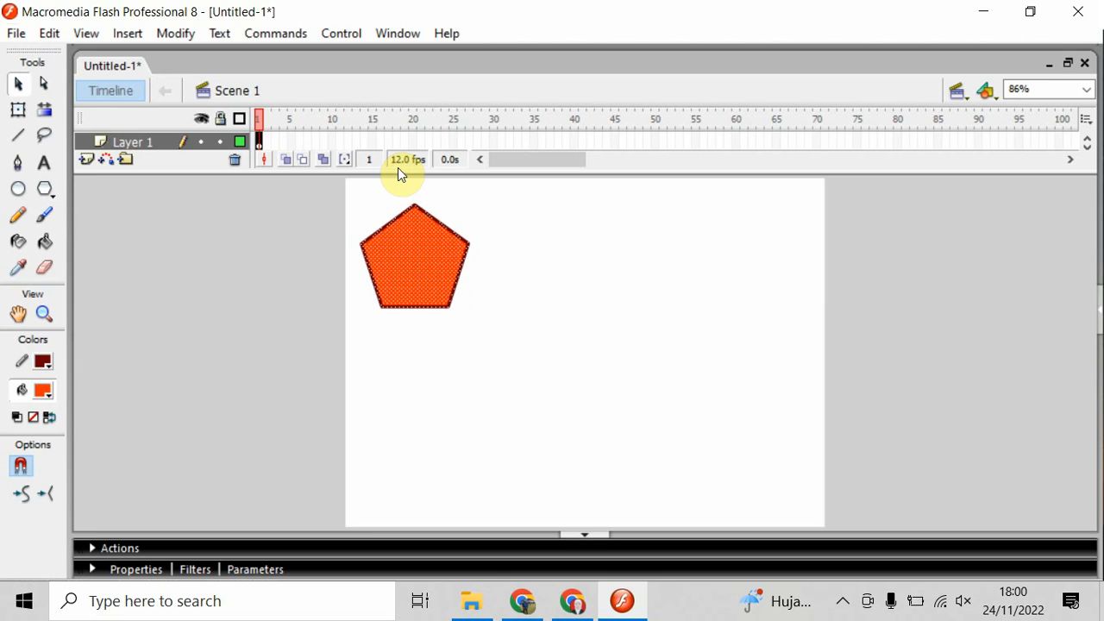
- Insert a keyframe at frame 30 of Layer 1 and move the pentagon to the stage's upper-right area there, checking it against frame 1
right_click(495, 144)
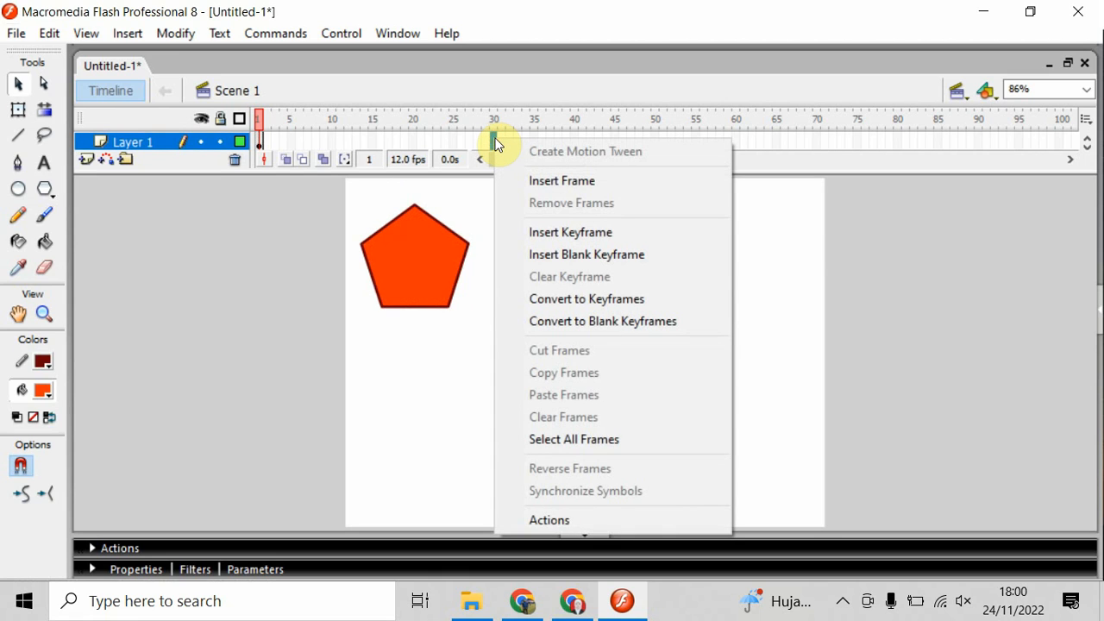
click(470, 142)
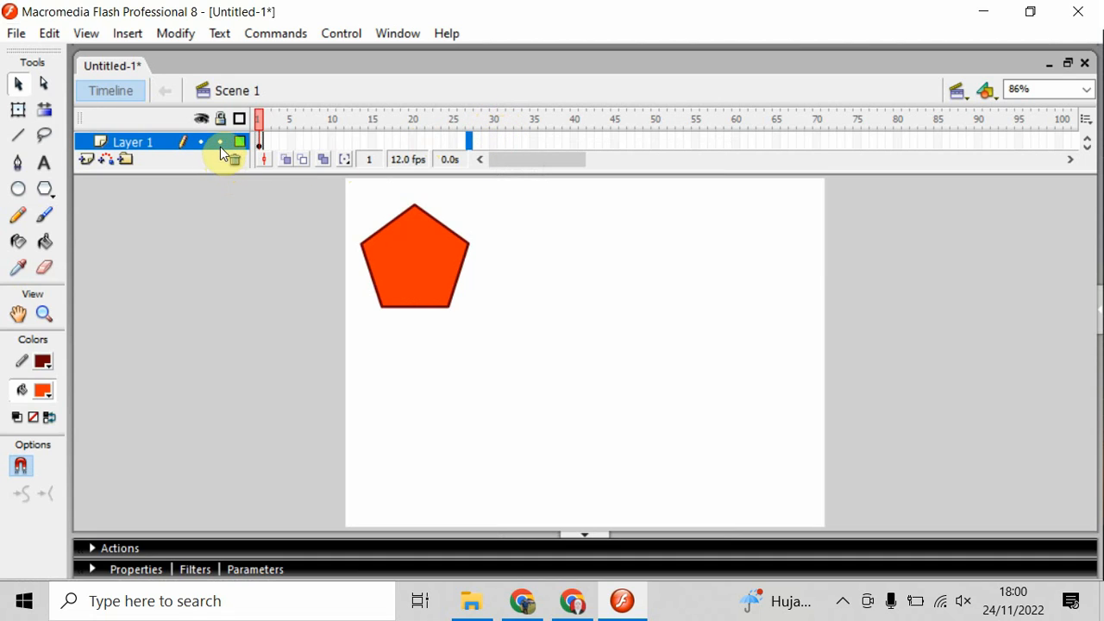
right_click(495, 141)
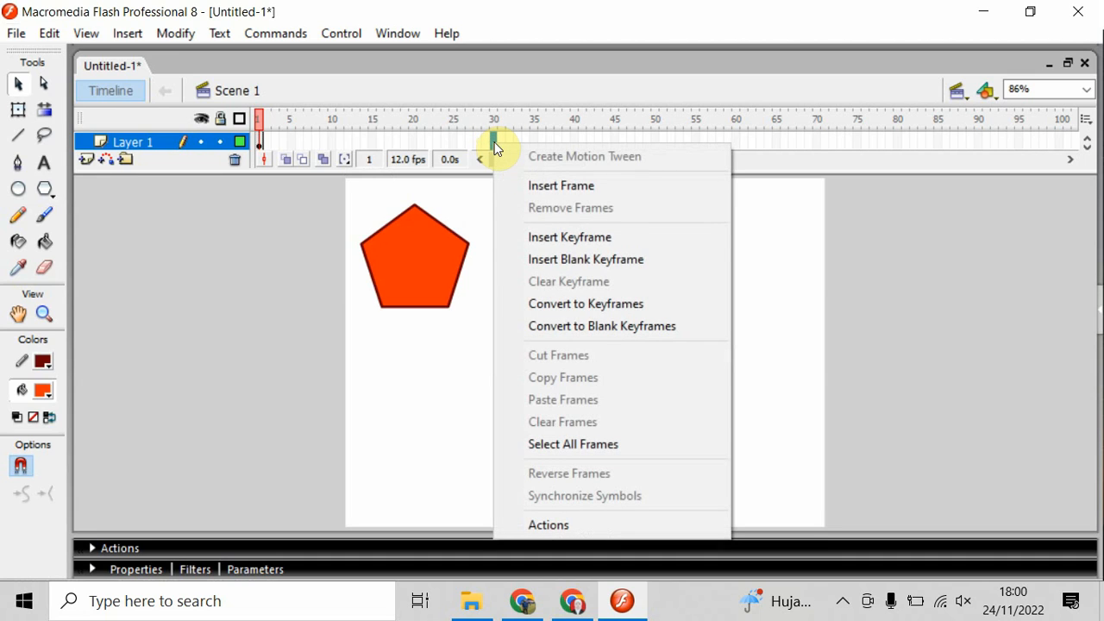
click(555, 246)
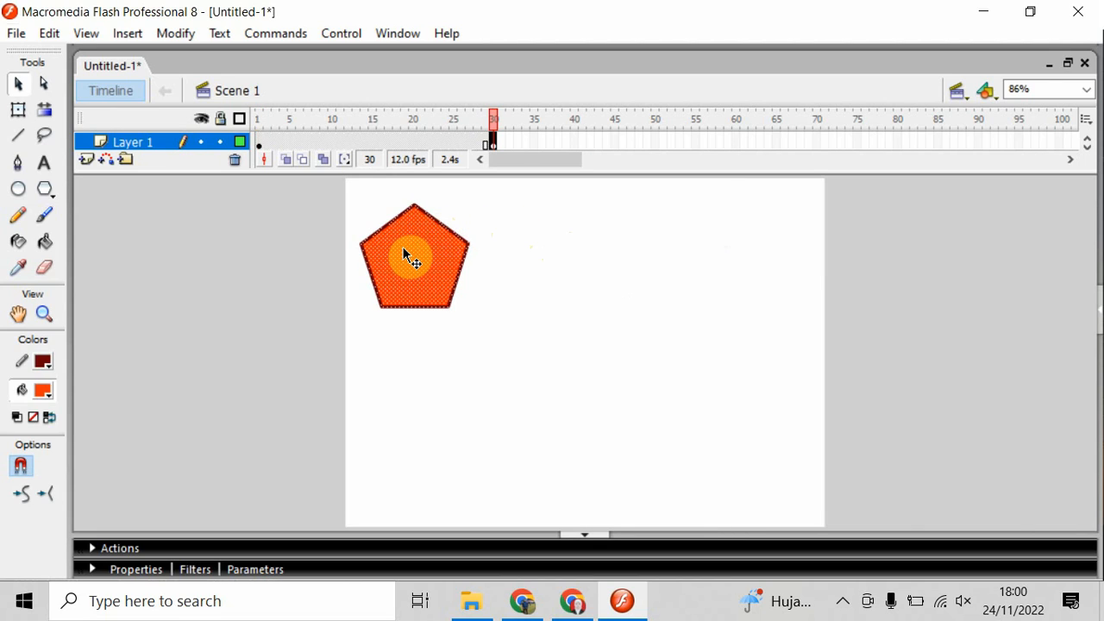
drag(404, 248, 733, 244)
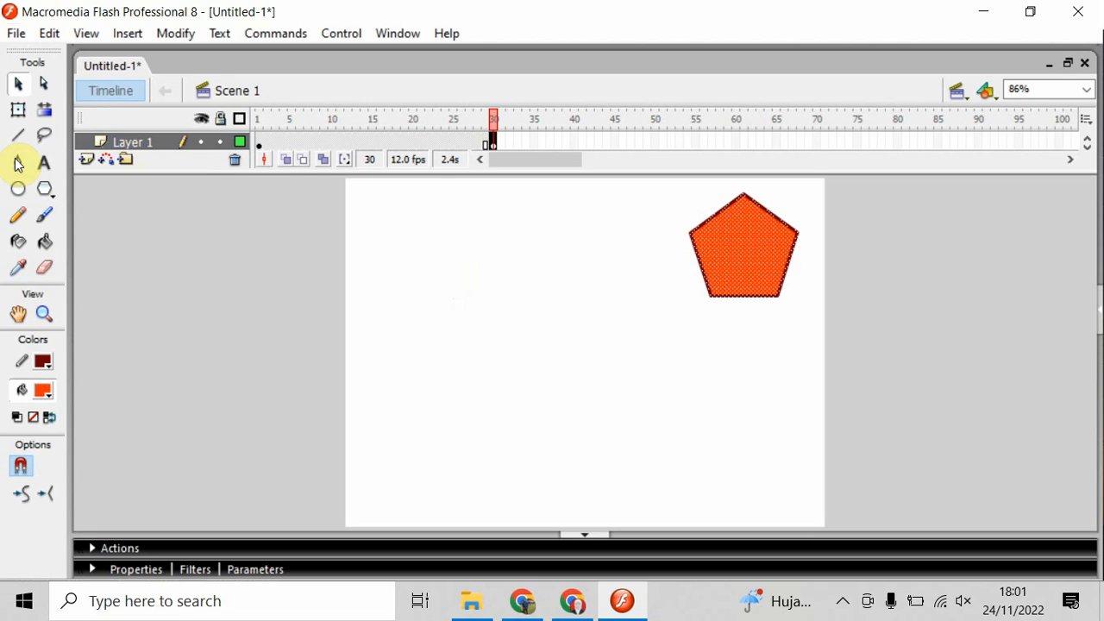
click(259, 142)
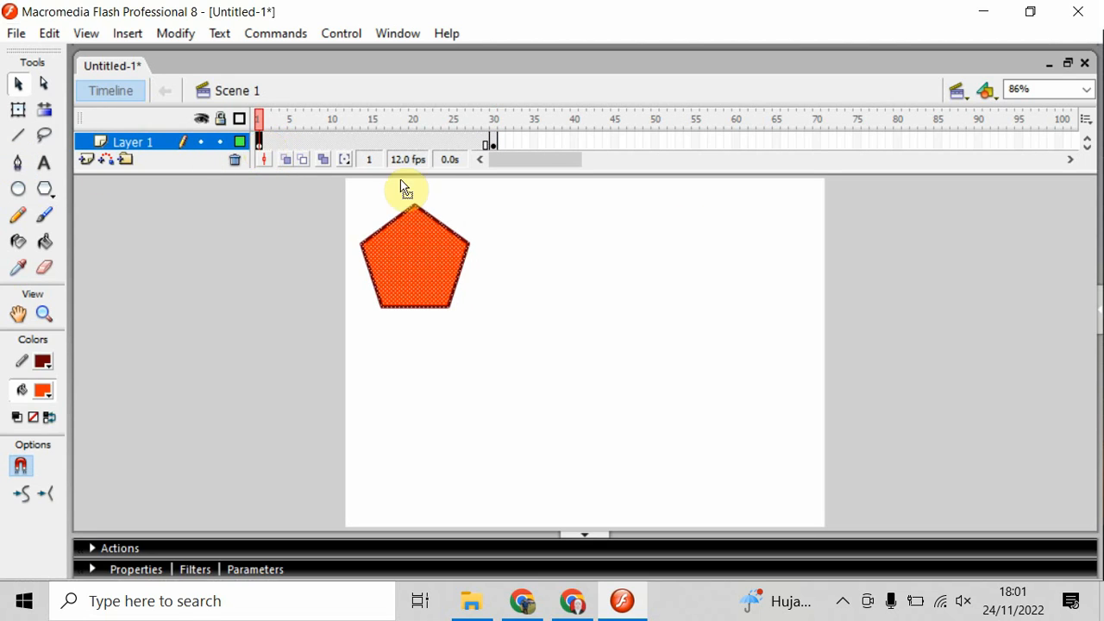
click(492, 141)
click(494, 141)
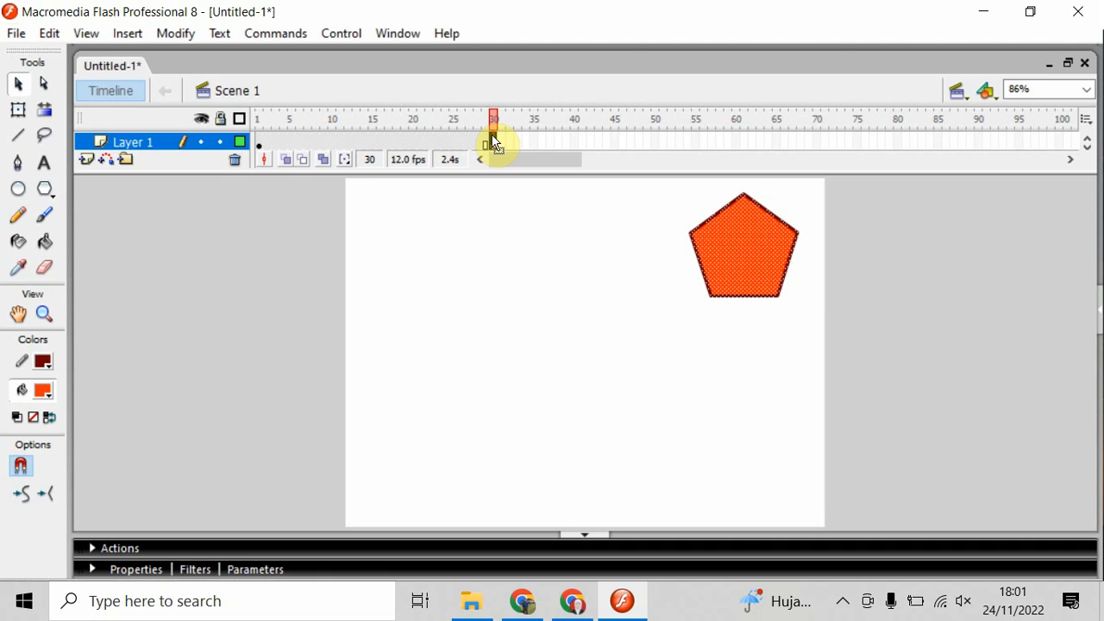
key(F6)
- Create a motion tween between the keyframes at frames 1 and 30 and play the animation on the timeline
right_click(373, 140)
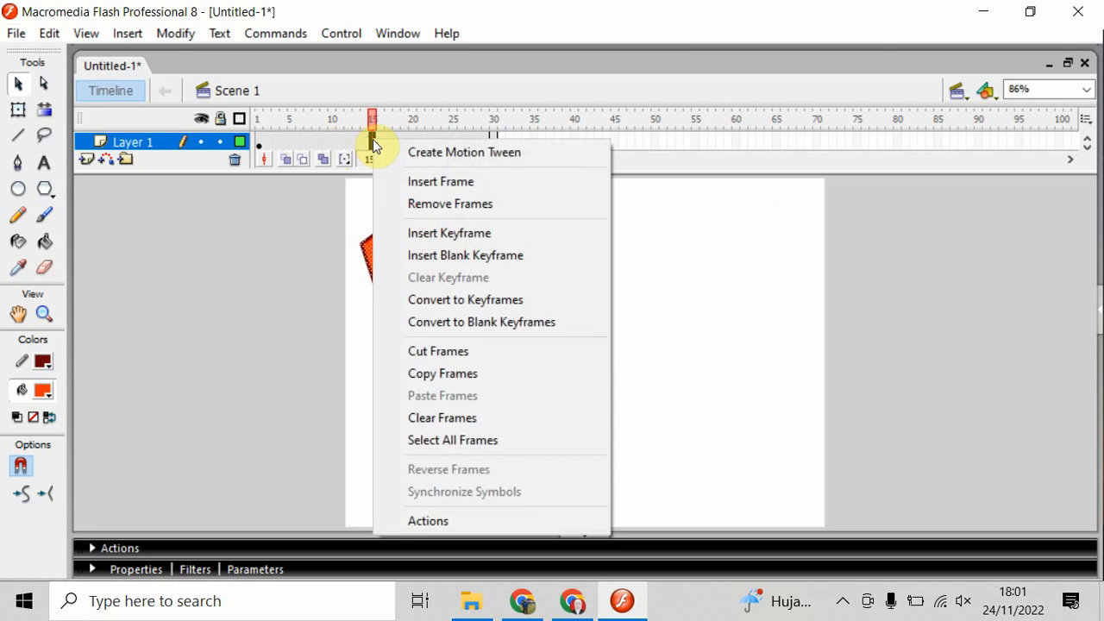
click(424, 153)
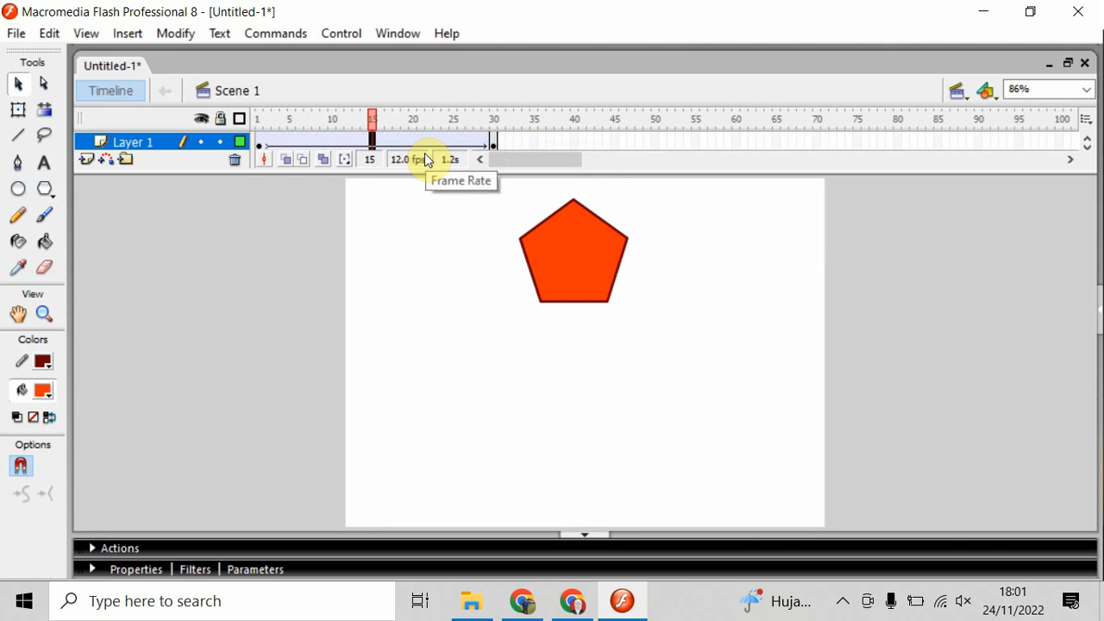
key(Return)
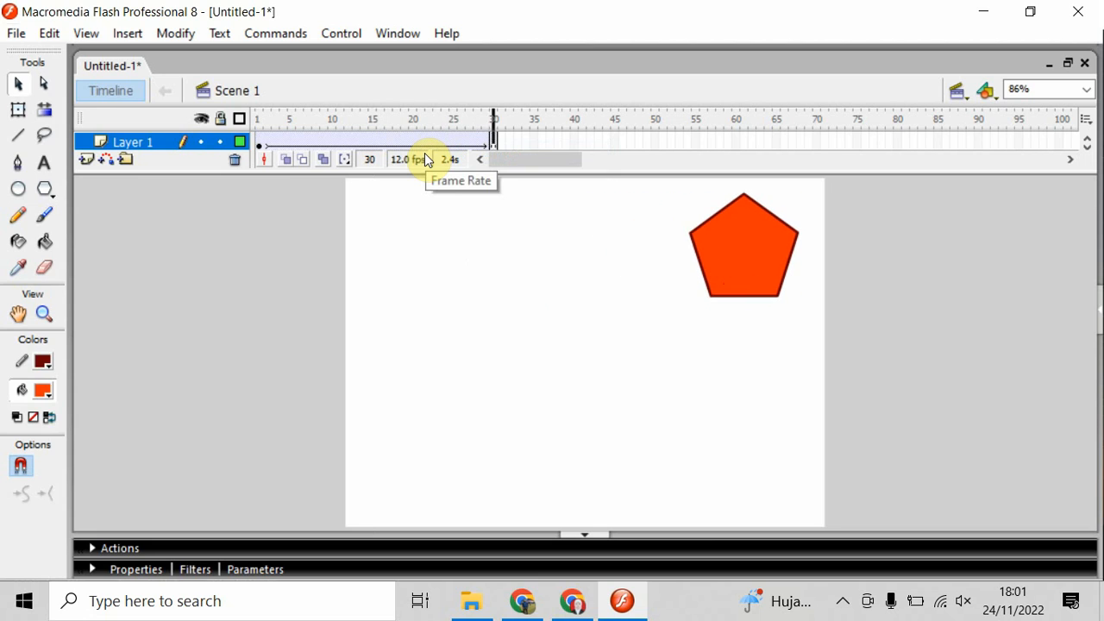
key(Return)
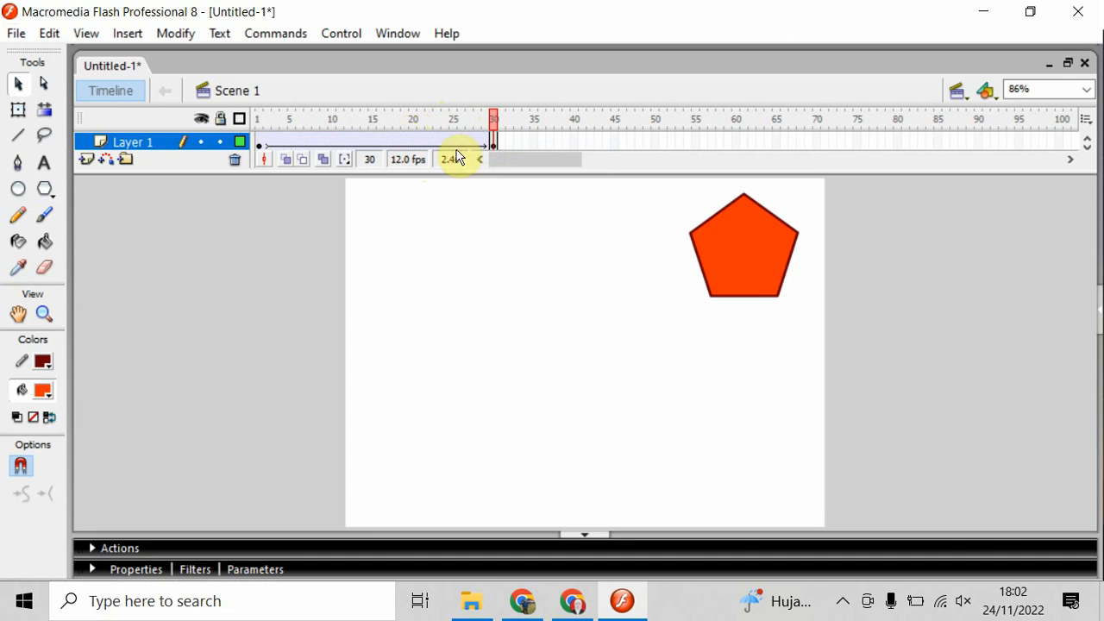
- Insert a keyframe at frame 60 of Layer 1 and move the pentagon to the stage's lower-left area there
click(766, 239)
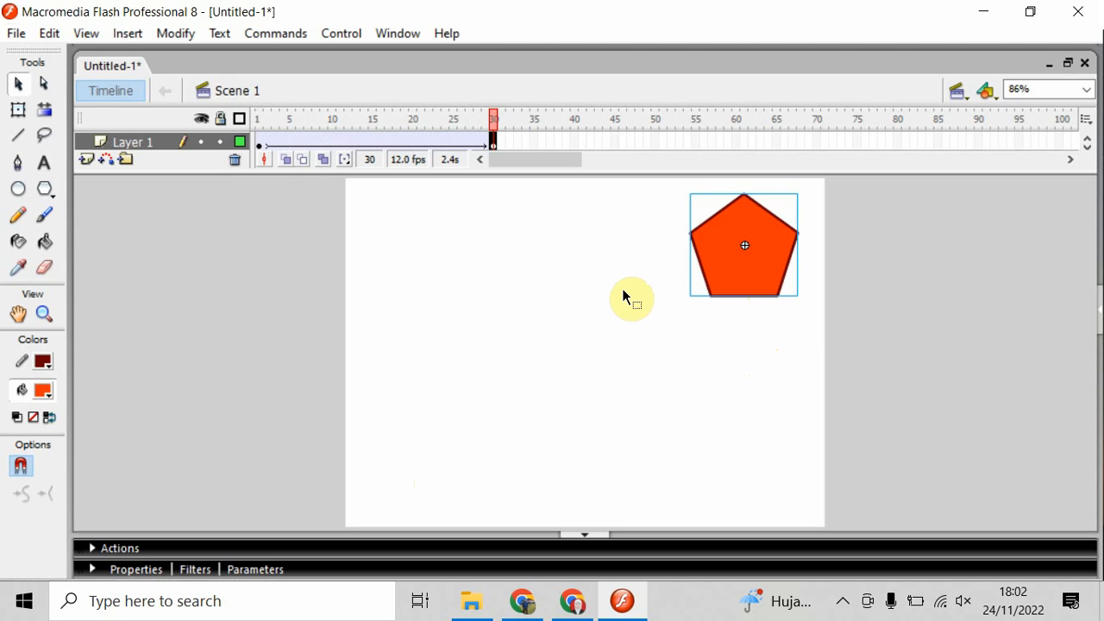
right_click(735, 140)
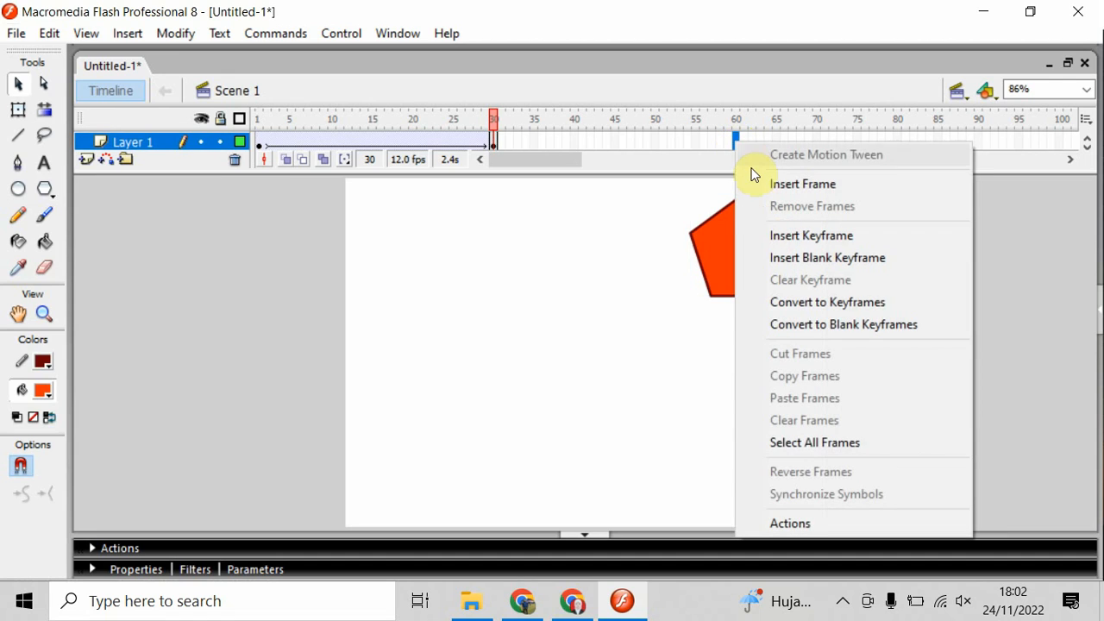
click(781, 238)
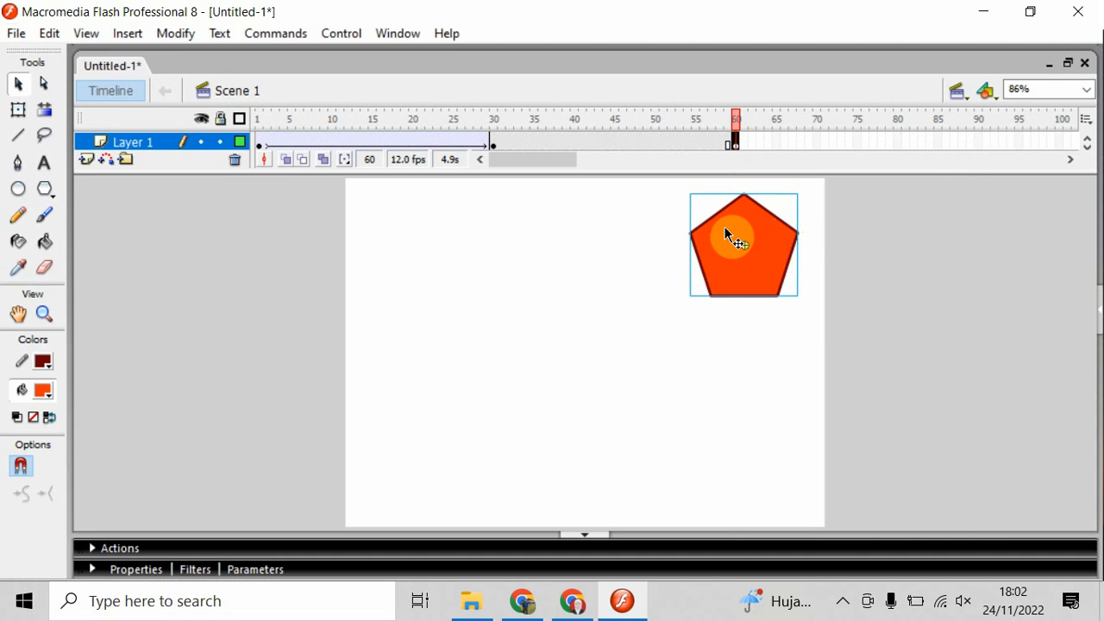
drag(723, 227, 402, 451)
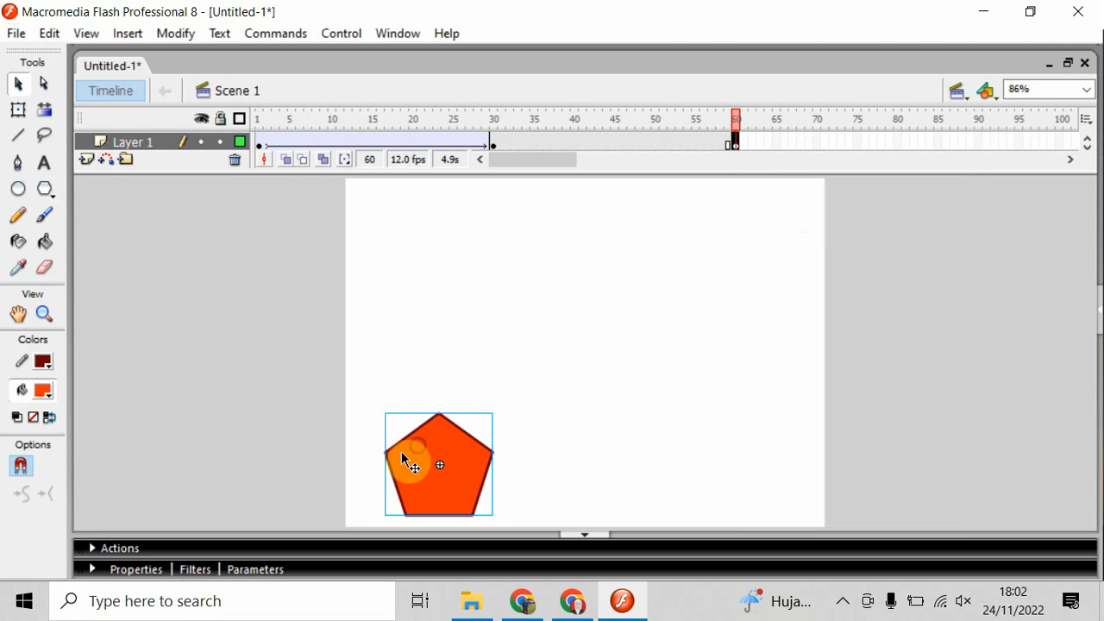
- Create a motion tween between the keyframes at frames 30 and 60, and preview the animation on the timeline and as a test movie
right_click(602, 142)
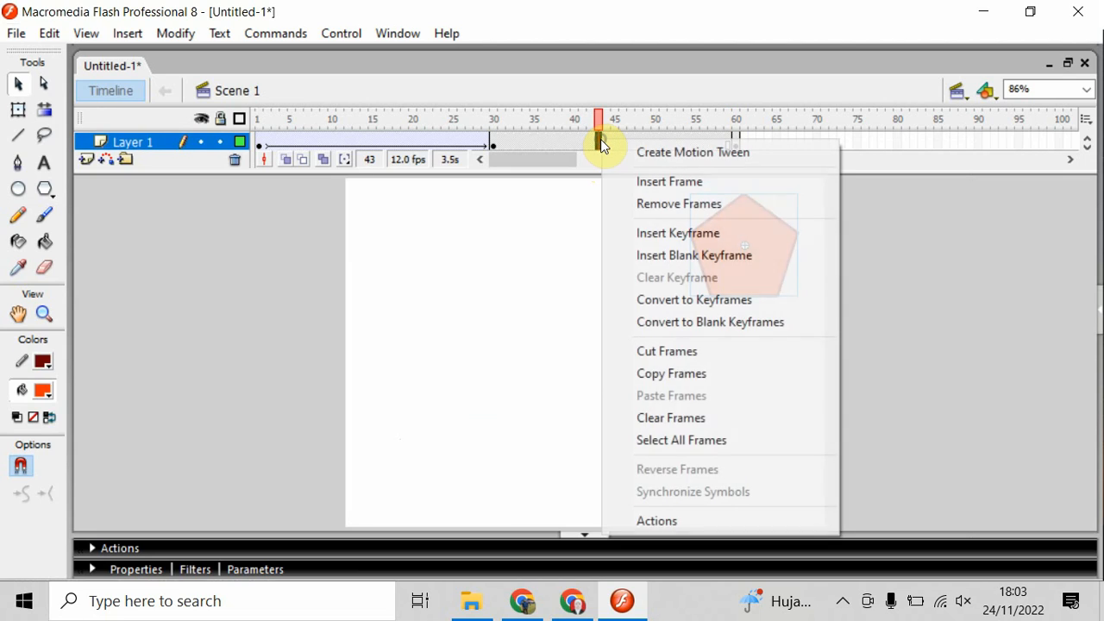
click(648, 155)
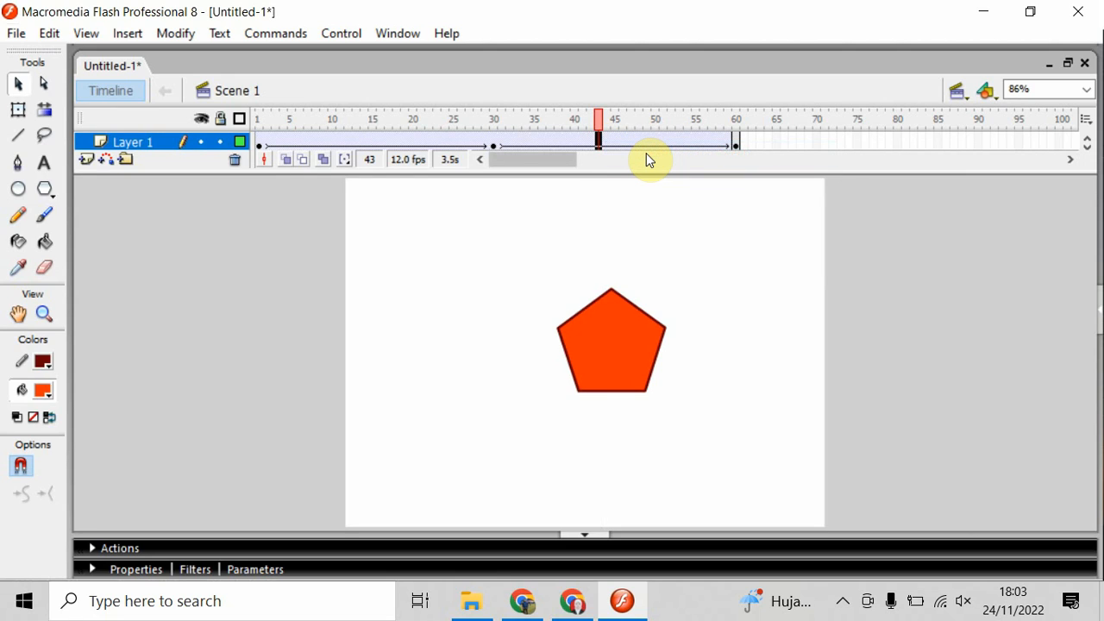
key(Return)
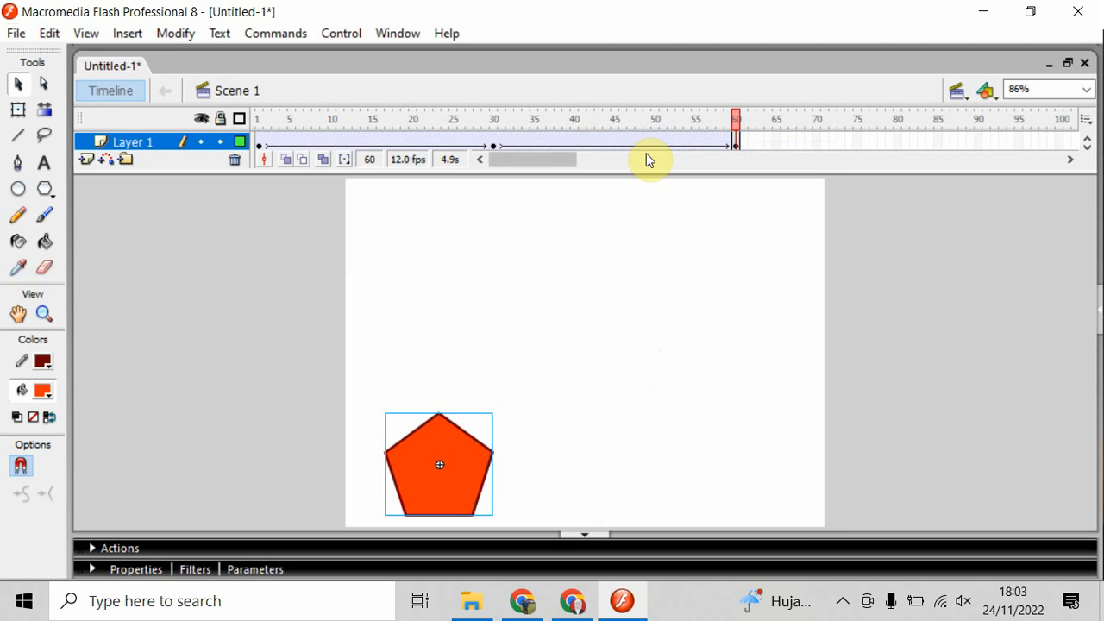
key(Return)
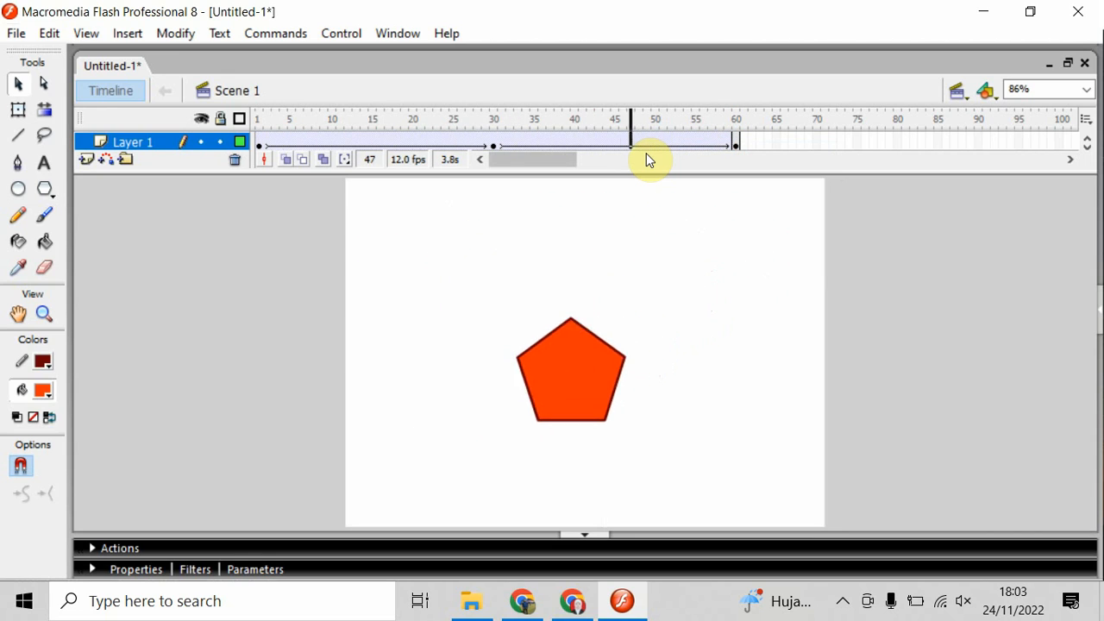
key(Return)
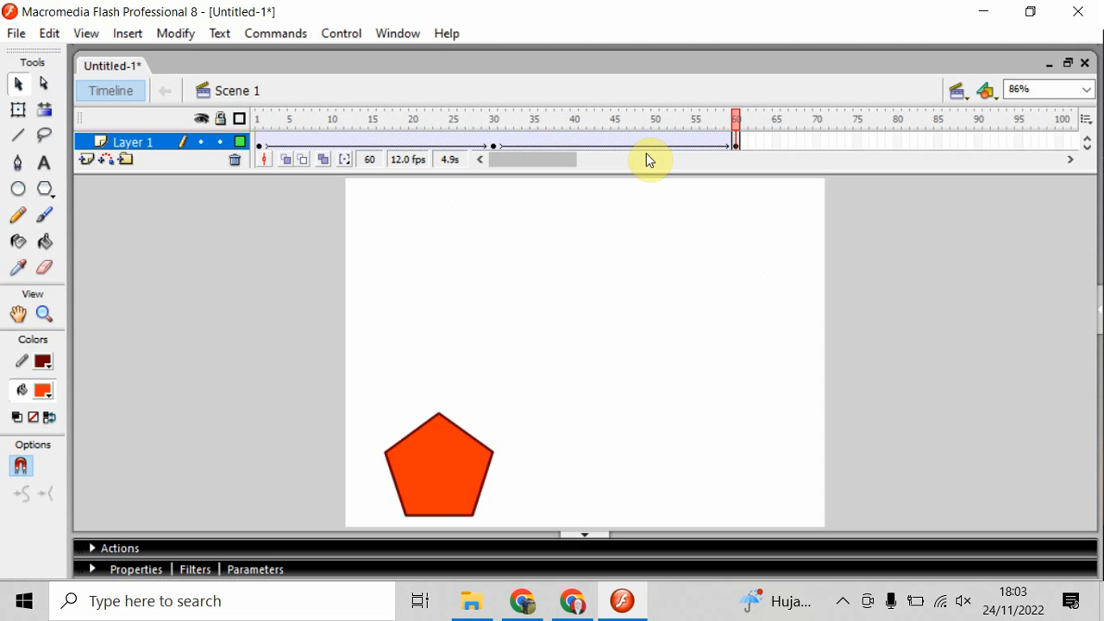
key(ctrl+Return)
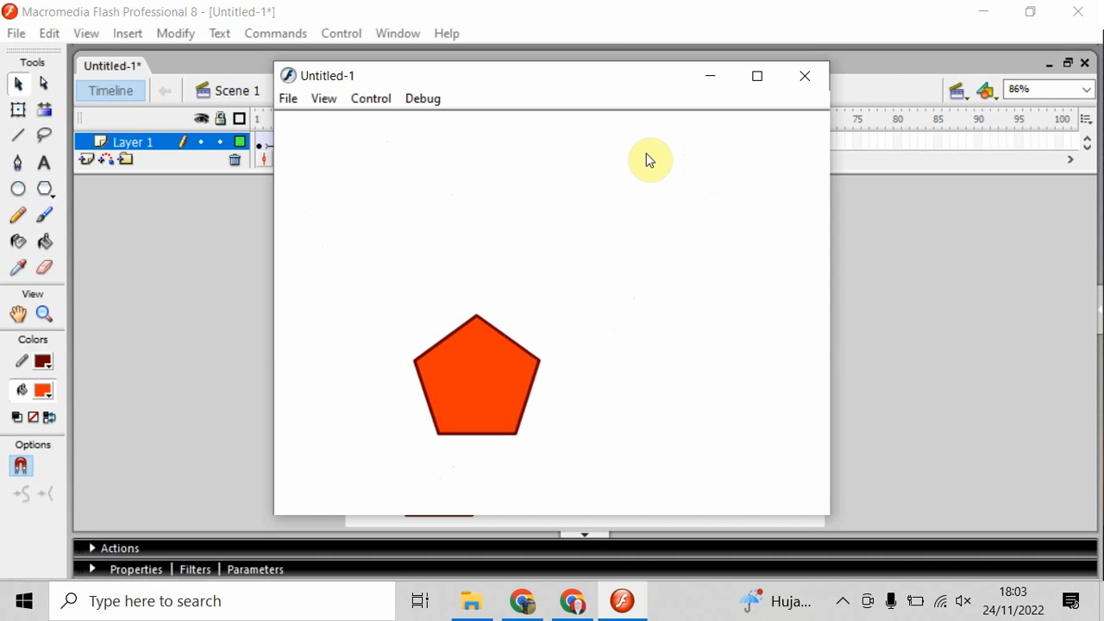
click(810, 75)
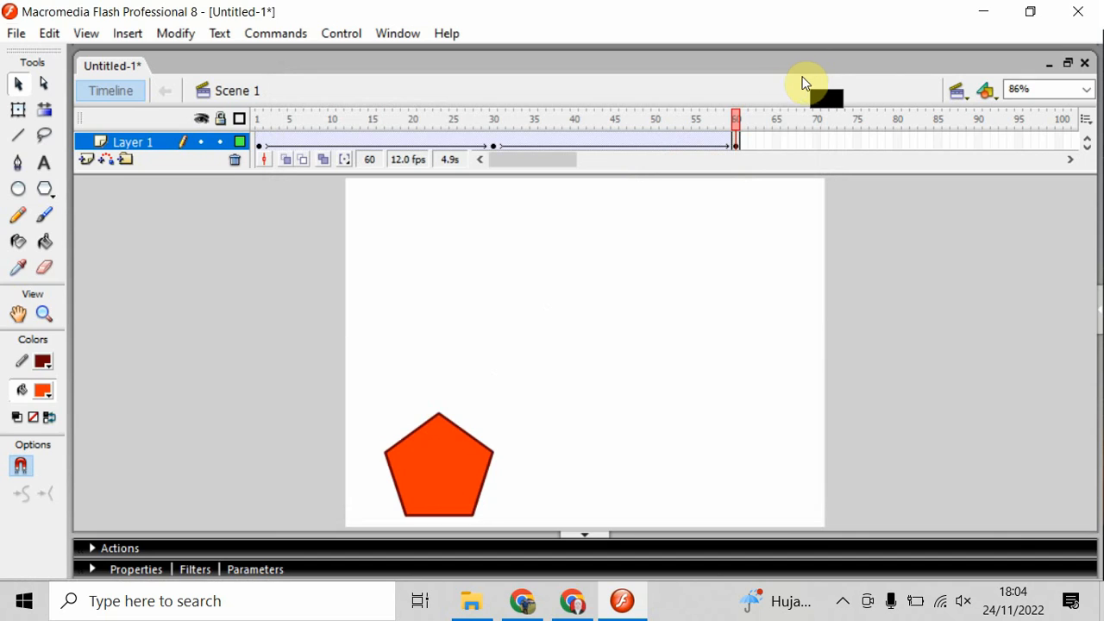
- Add a stop(); timeline action to the keyframe at frame 60, then test the movie and close the preview
click(736, 143)
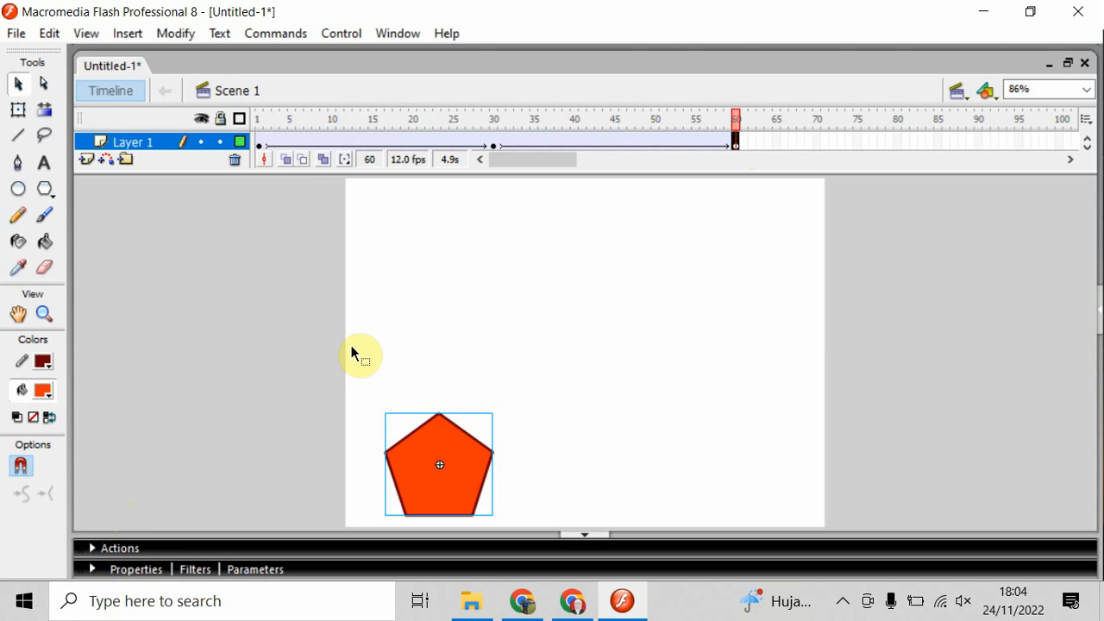
right_click(736, 144)
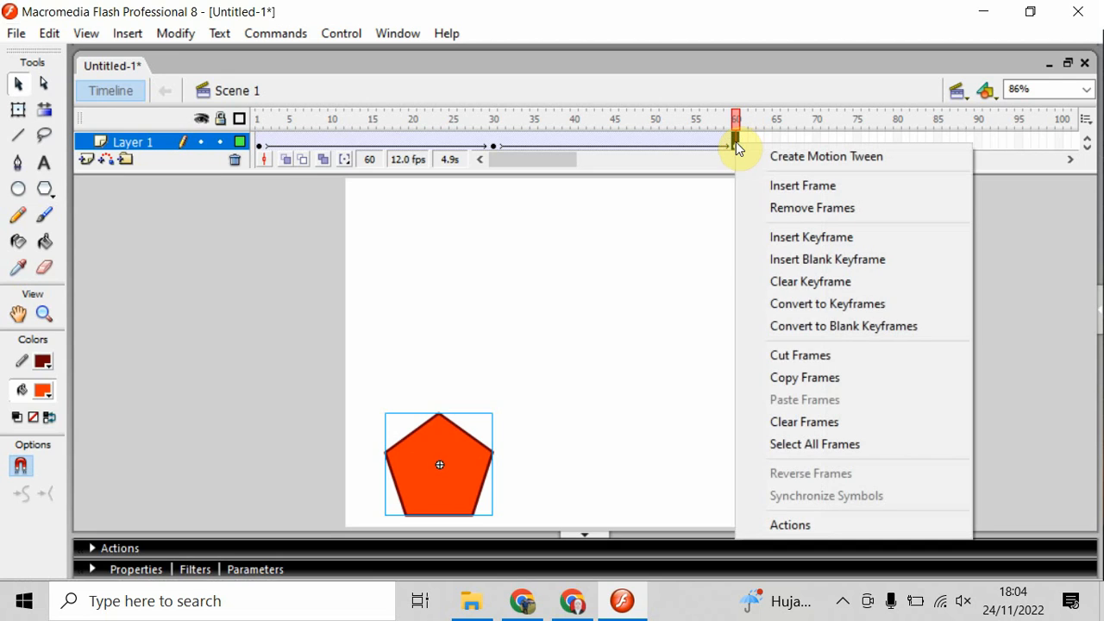
click(792, 526)
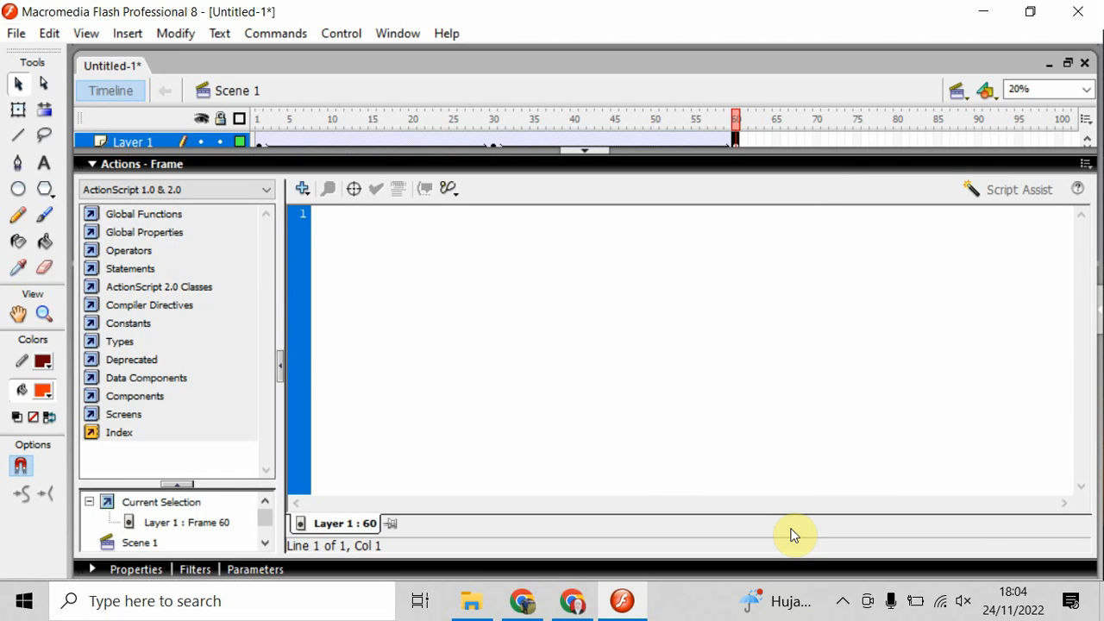
click(92, 214)
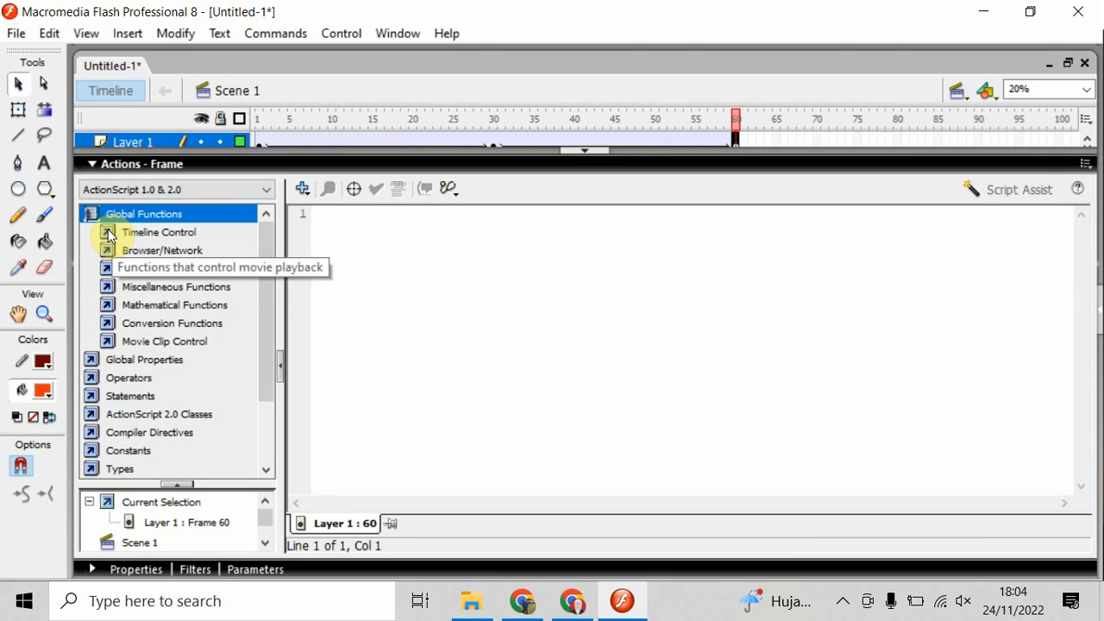
click(108, 233)
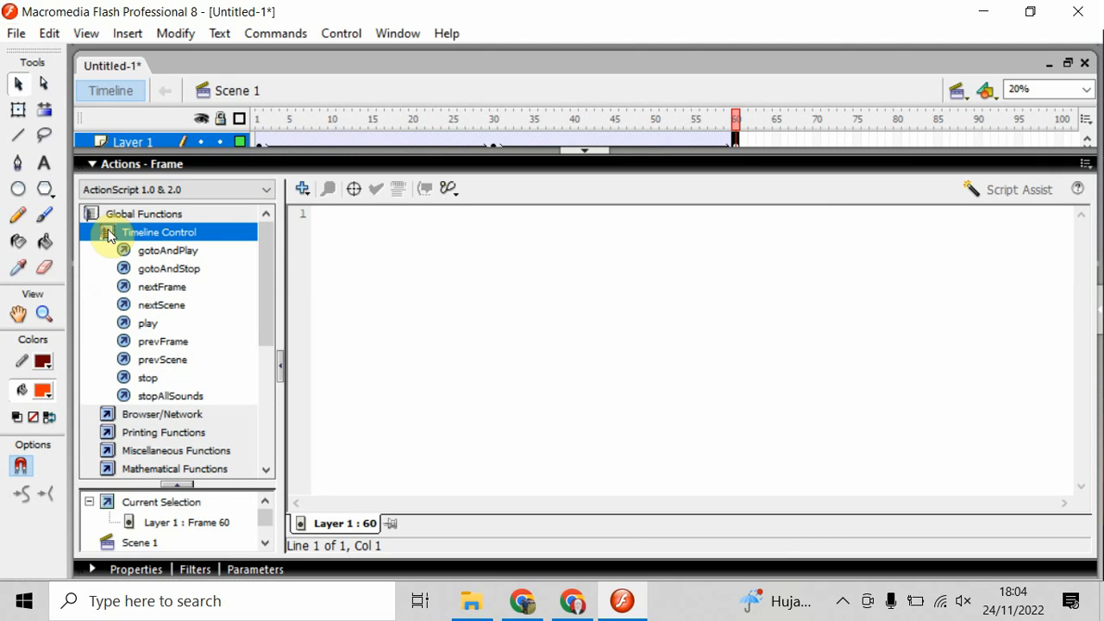
double_click(145, 382)
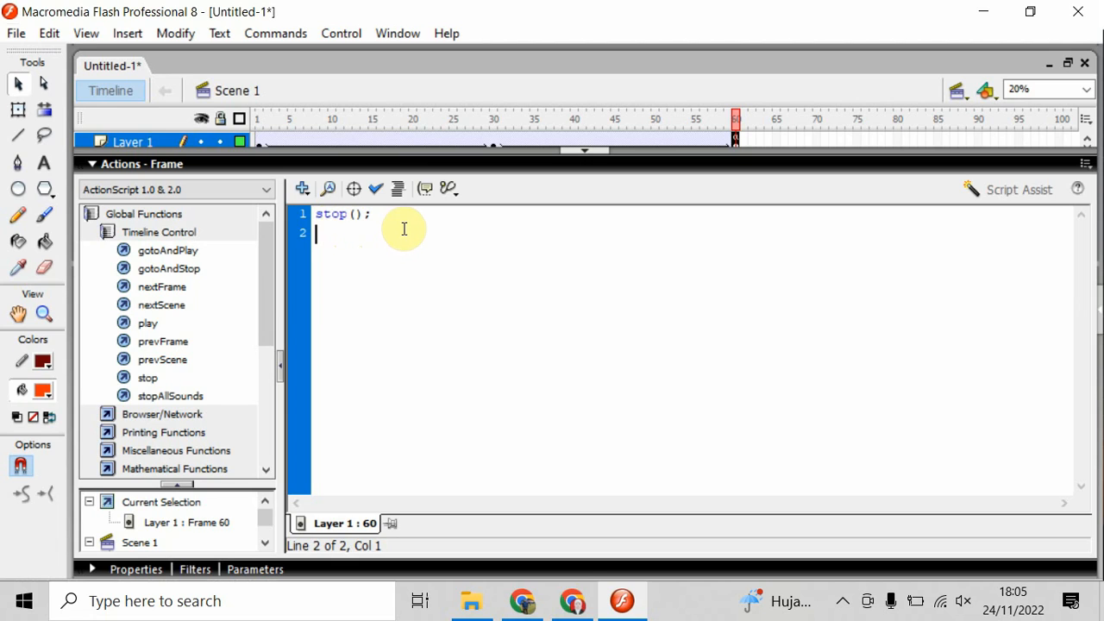
click(815, 167)
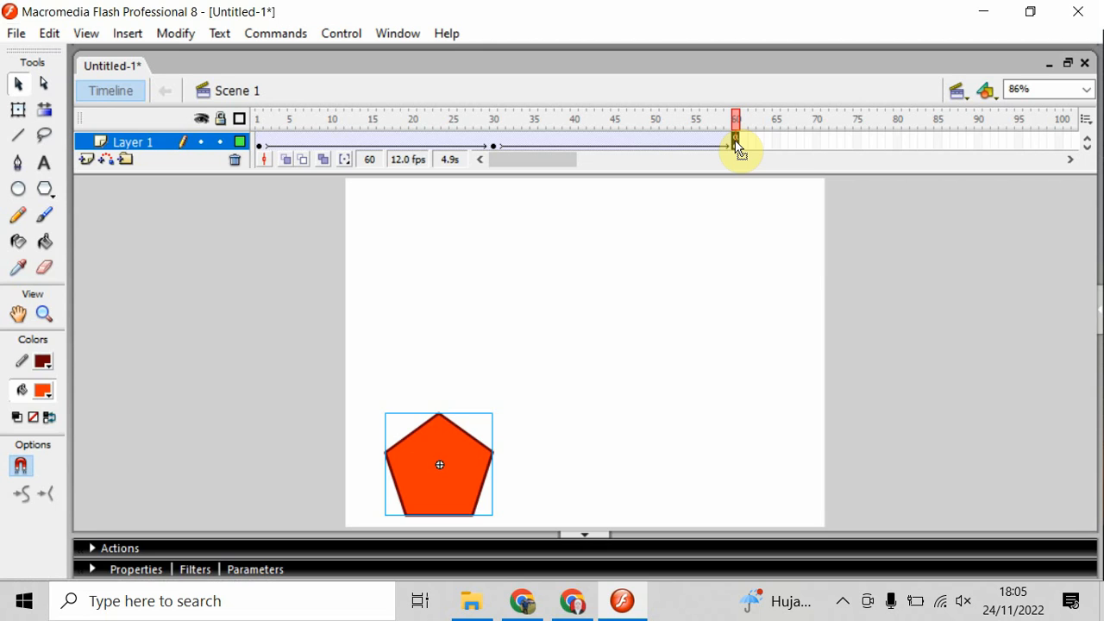
key(ctrl+Return)
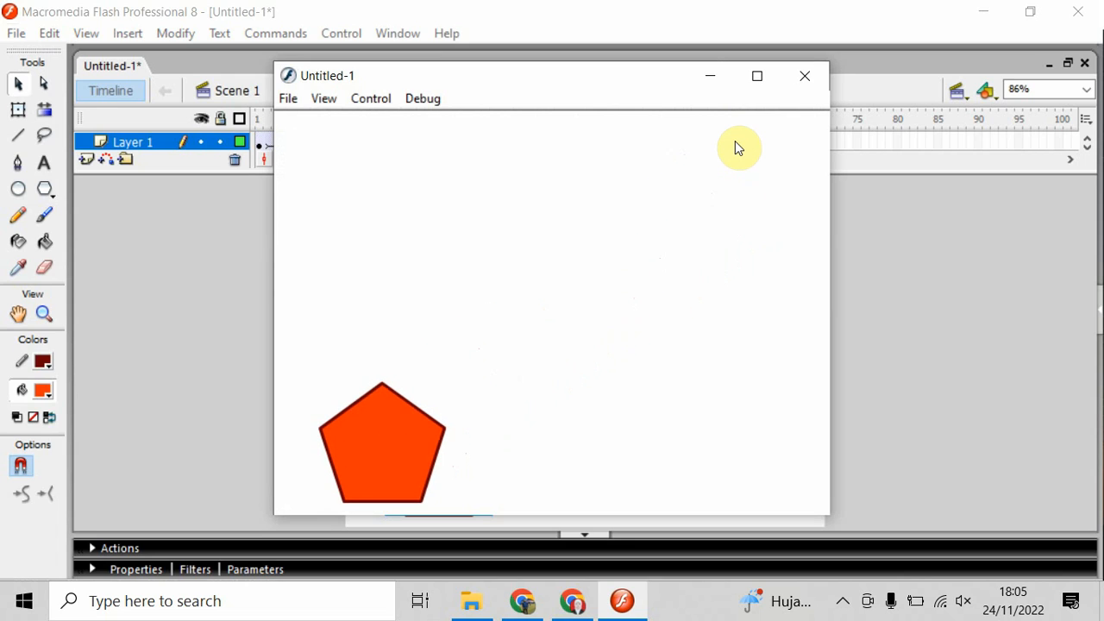
click(805, 76)
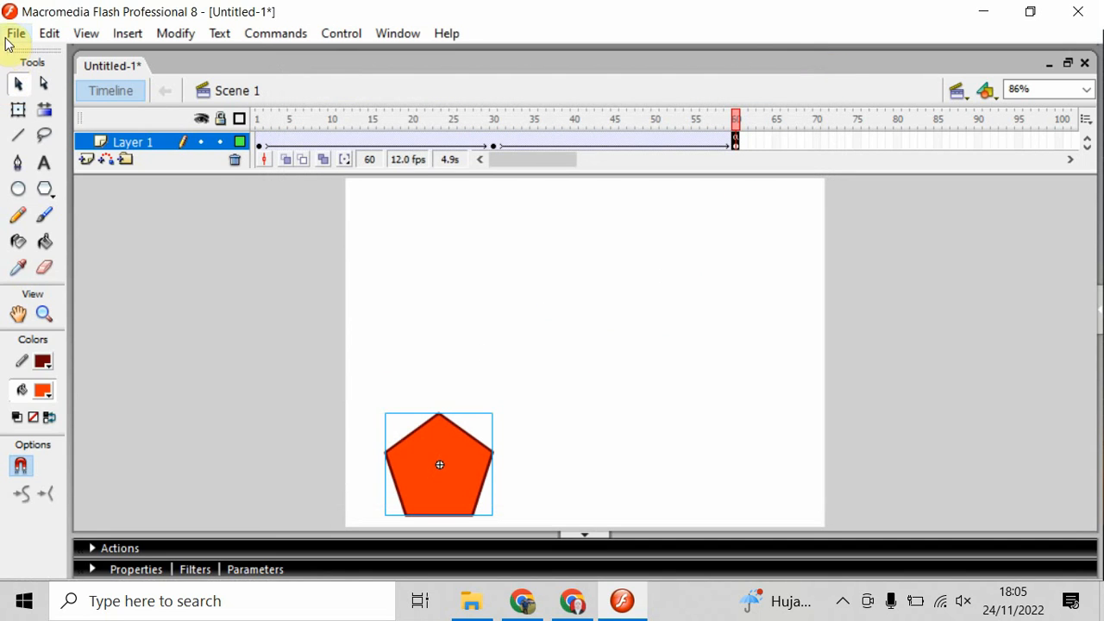
- Save the document to the Desktop as a Flash 8 Document named "Materi pemrograman 1a"
click(11, 35)
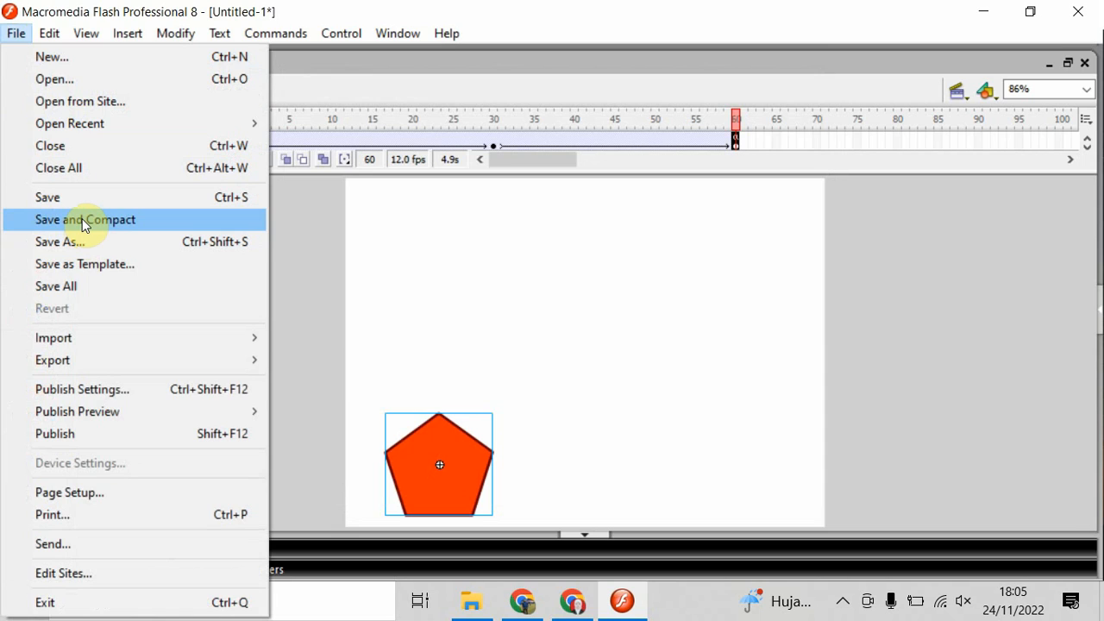
click(77, 243)
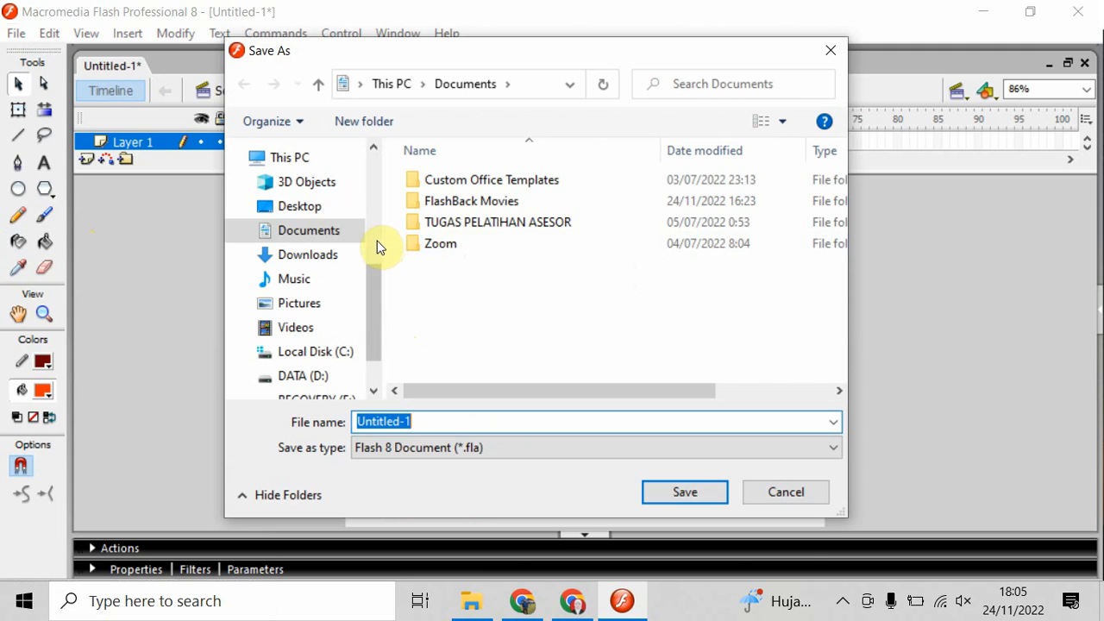
click(332, 207)
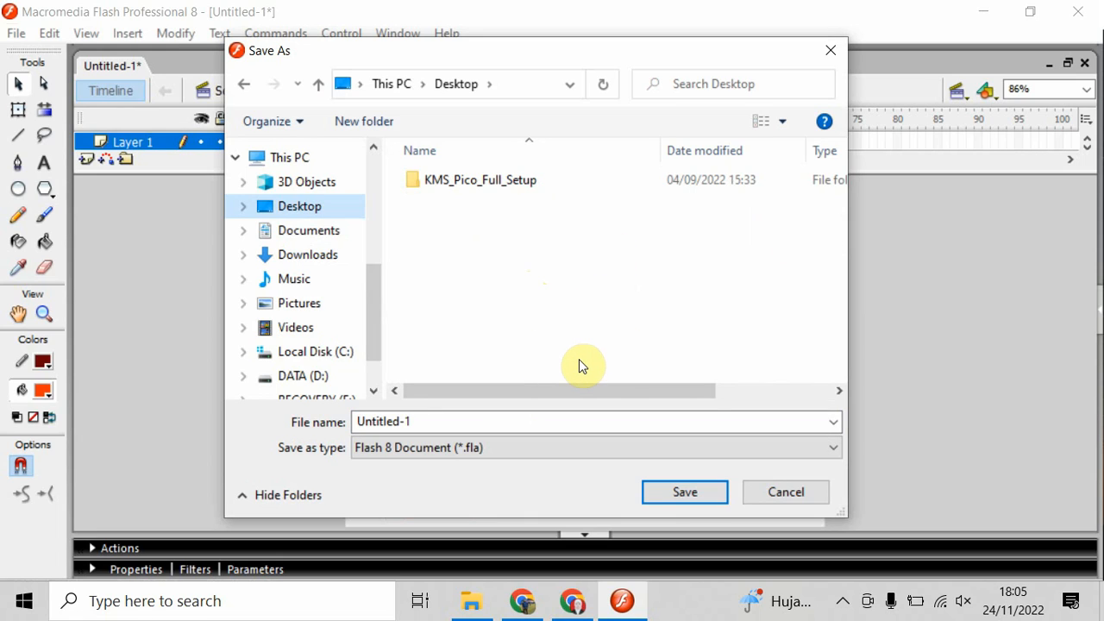
double_click(465, 421)
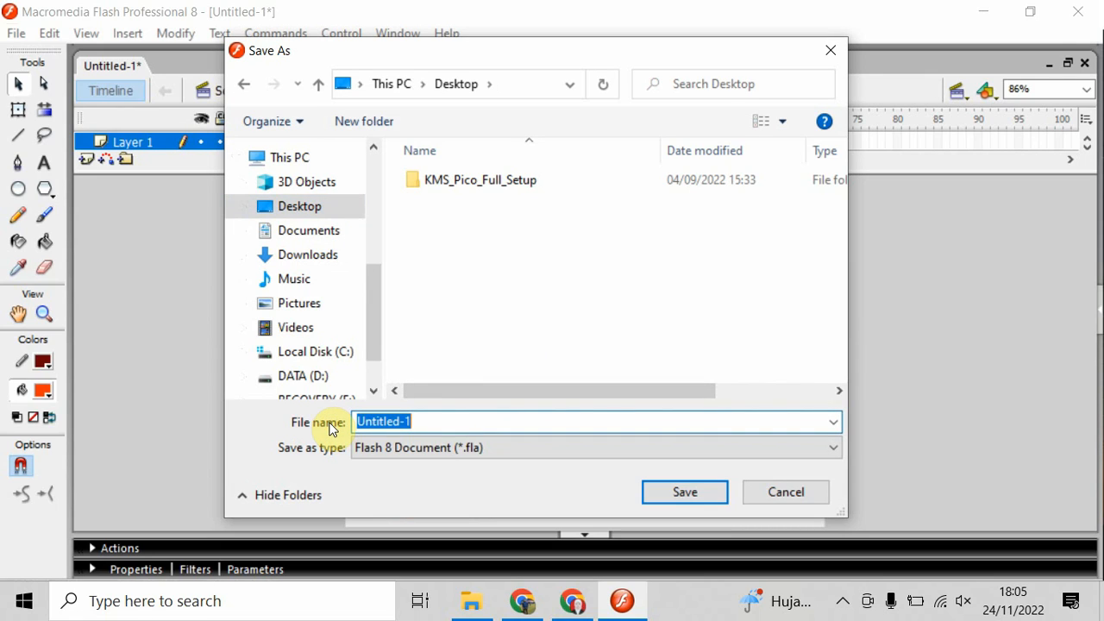
text(Mater)
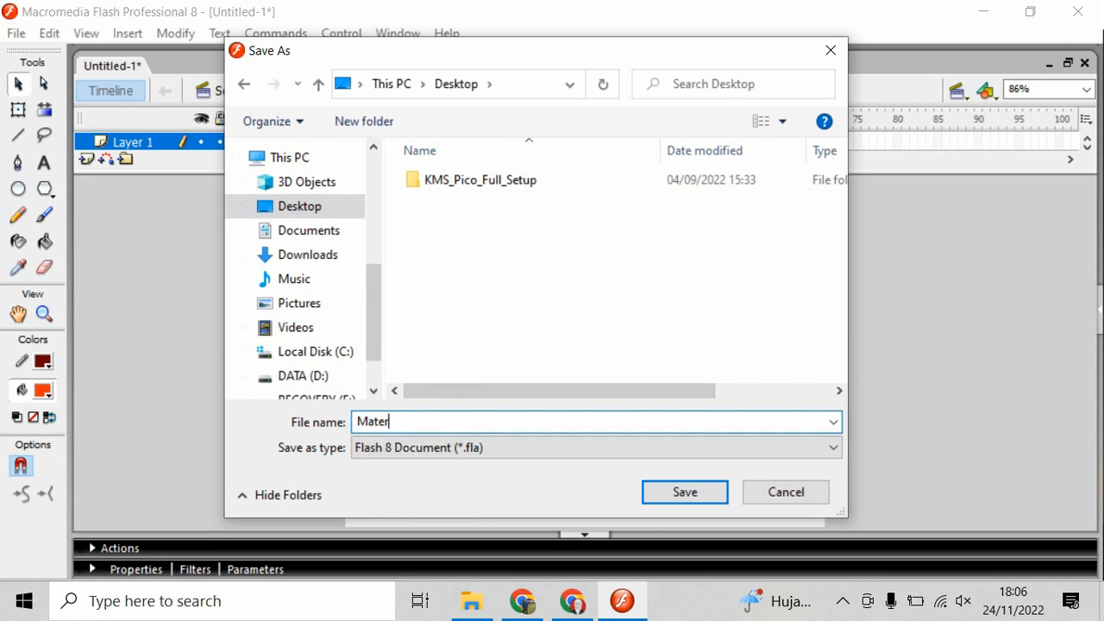
text(i pemrograman 1a)
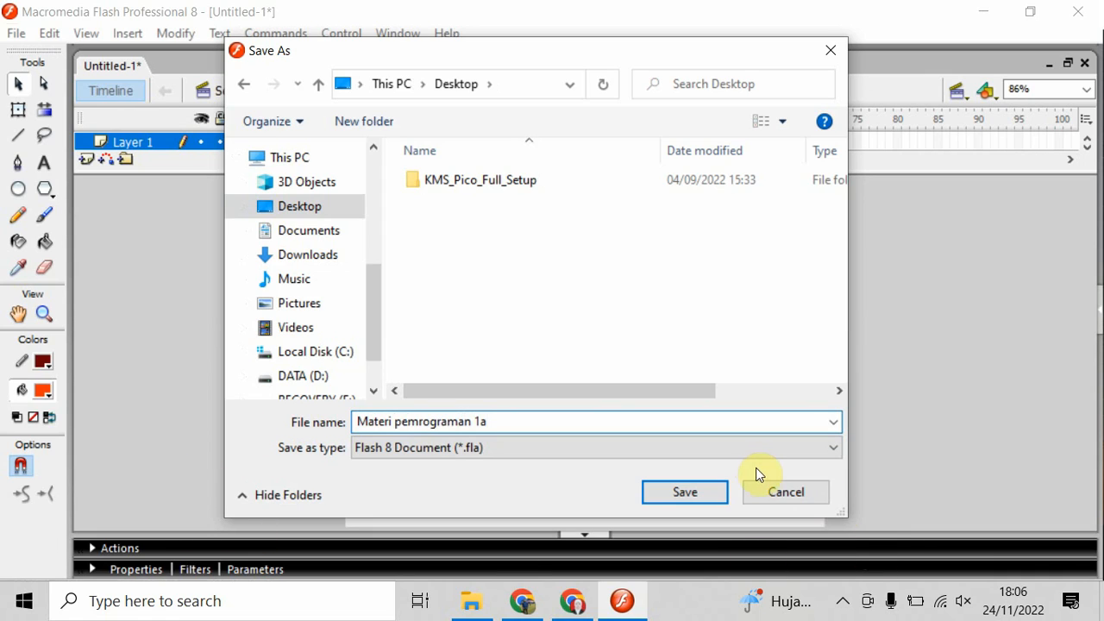
click(700, 493)
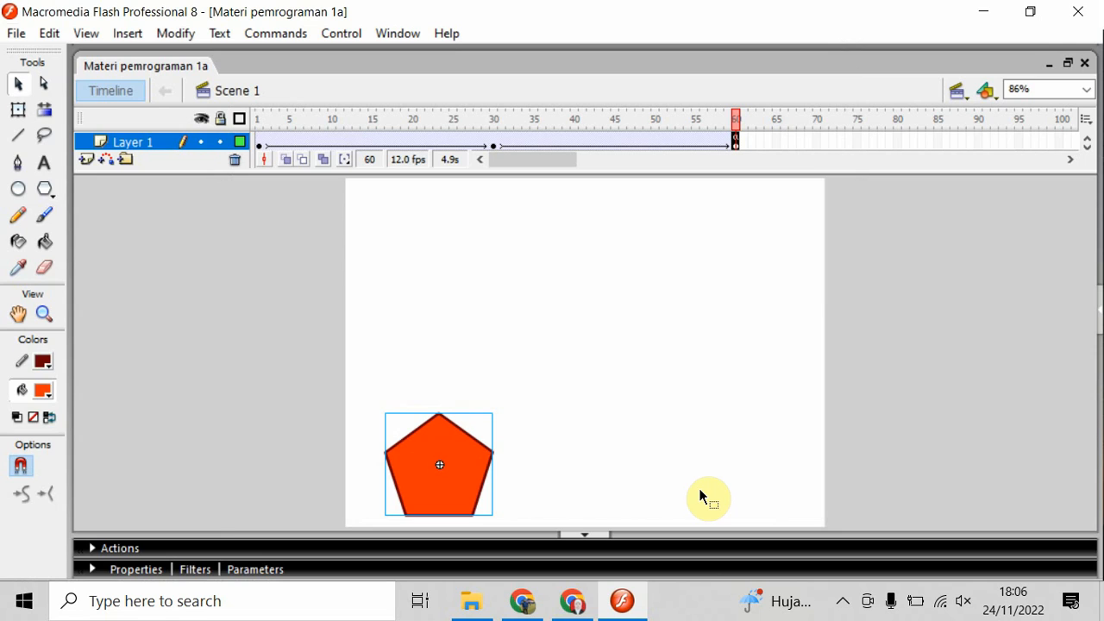
- Create a new blank Flash Document
click(13, 34)
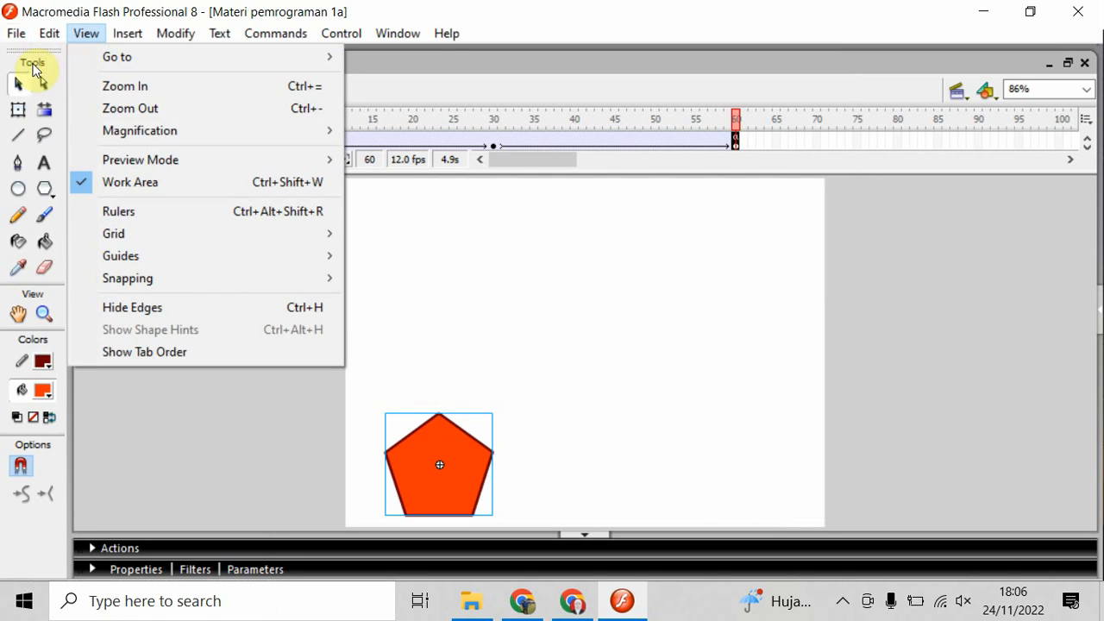
click(26, 57)
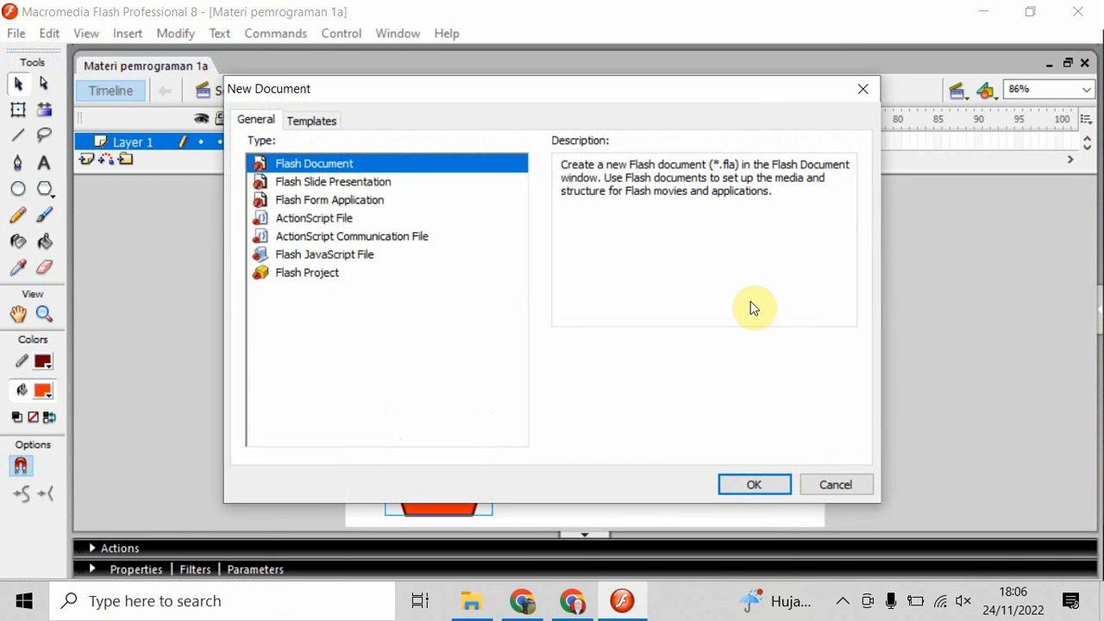
click(748, 486)
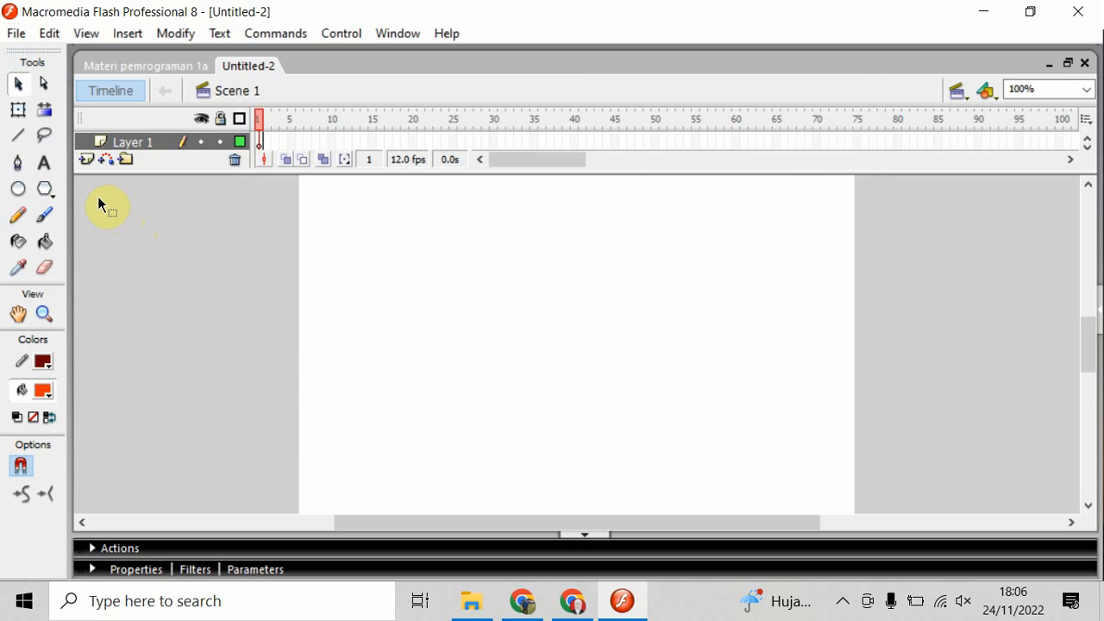
- Draw an oval near the stage's upper-left corner and set its width and height to 60
click(17, 195)
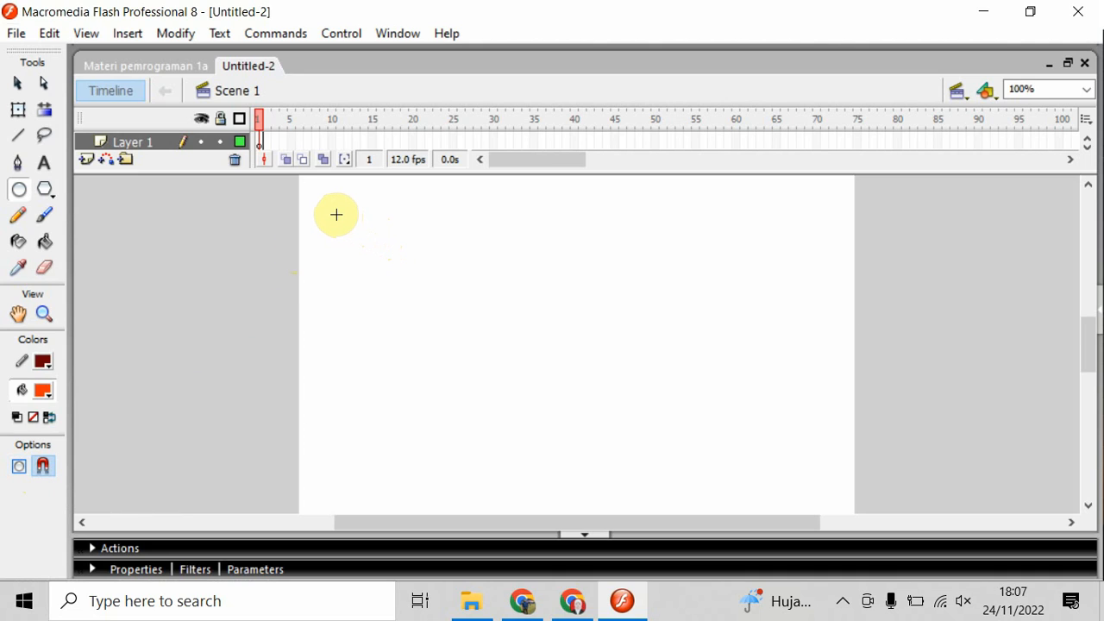
drag(336, 215, 398, 260)
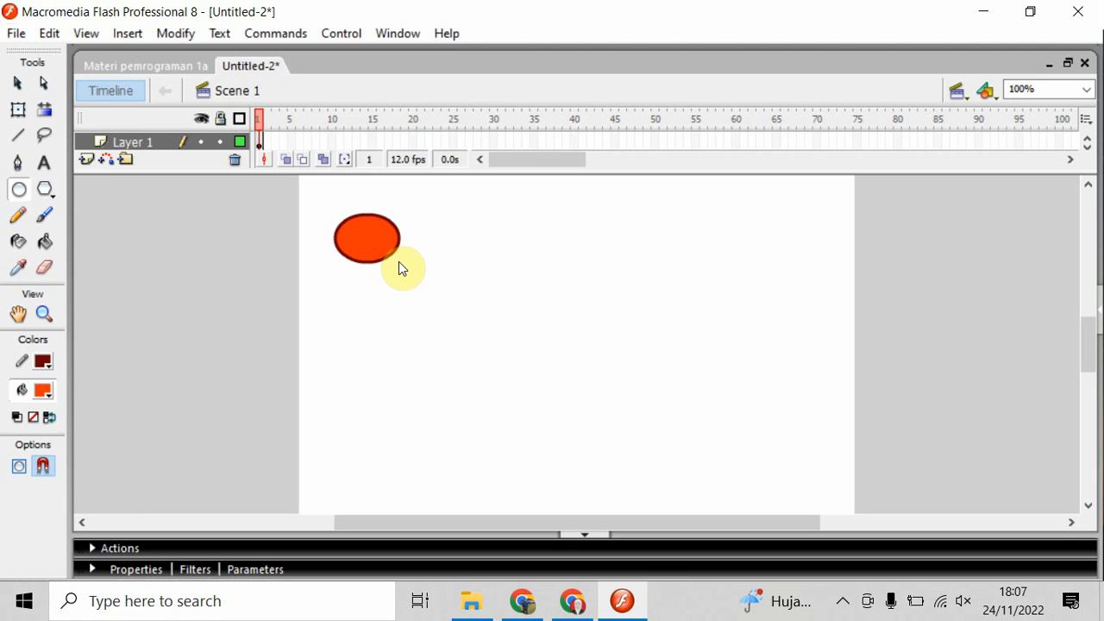
click(26, 95)
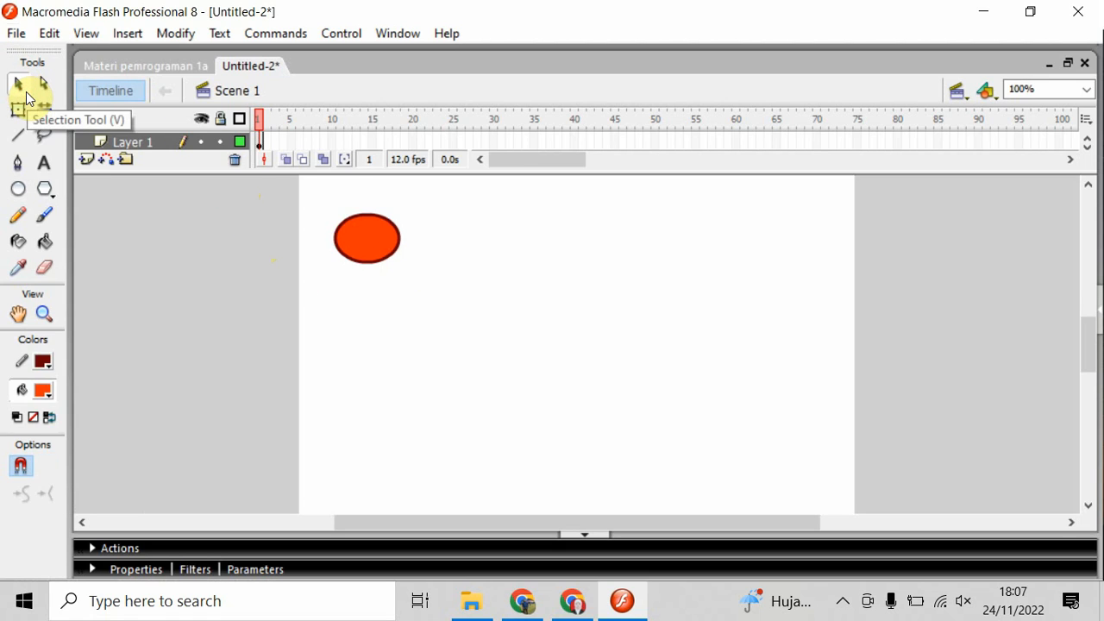
double_click(371, 236)
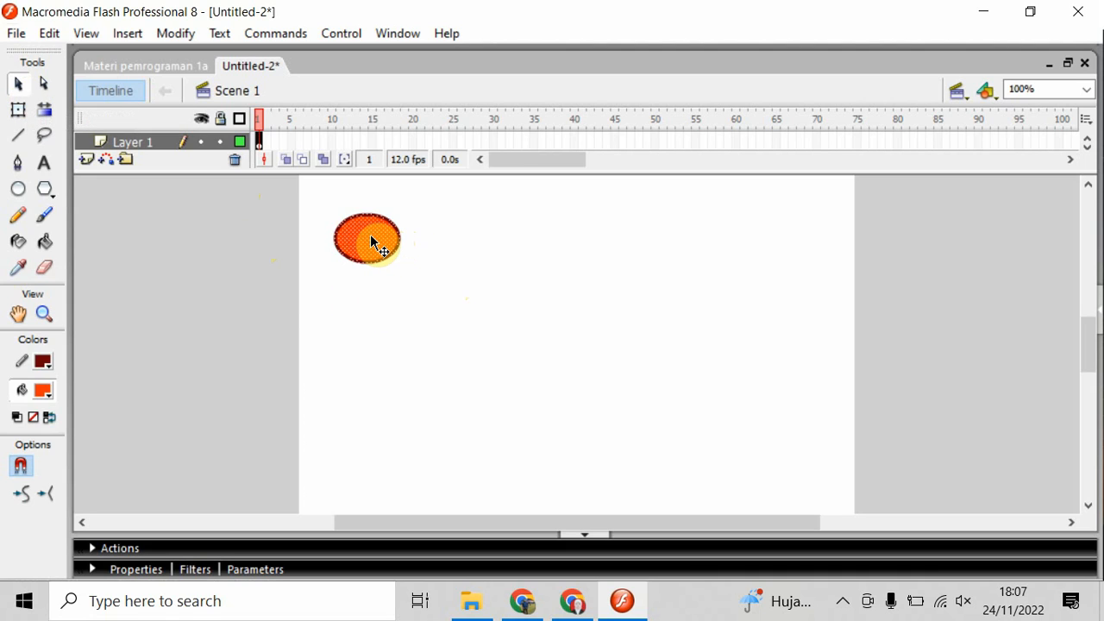
click(120, 571)
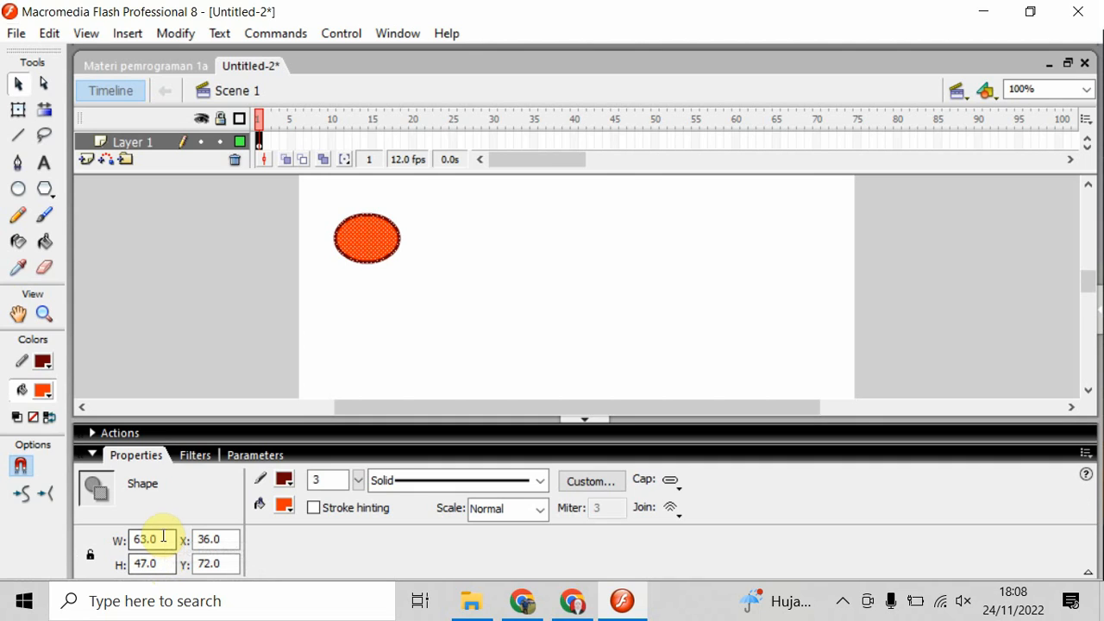
drag(158, 538, 115, 539)
text(60)
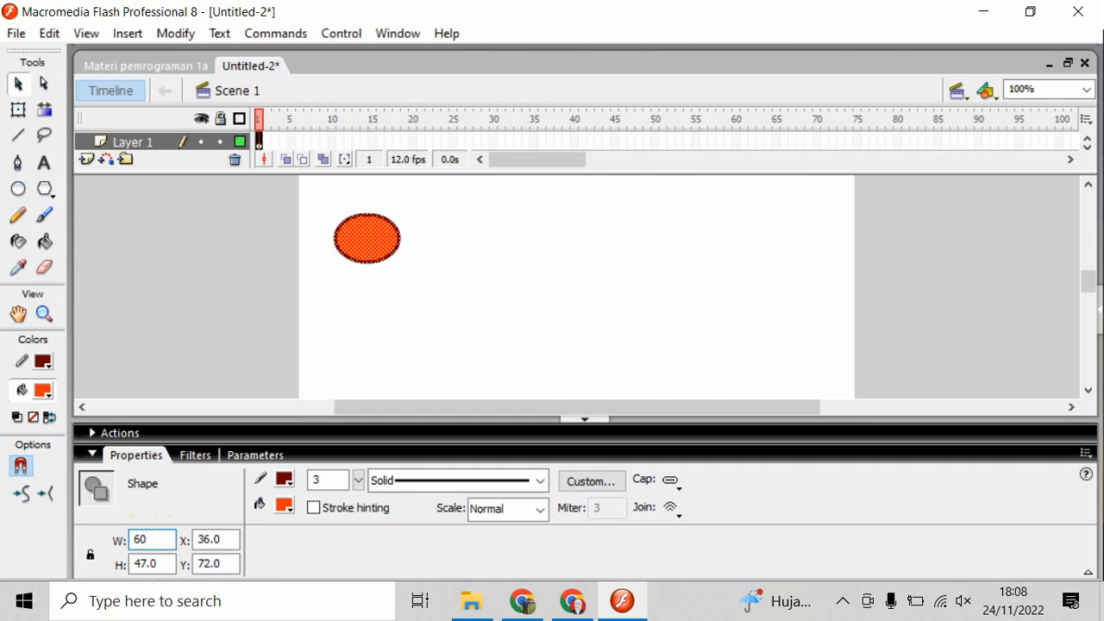
key(Tab)
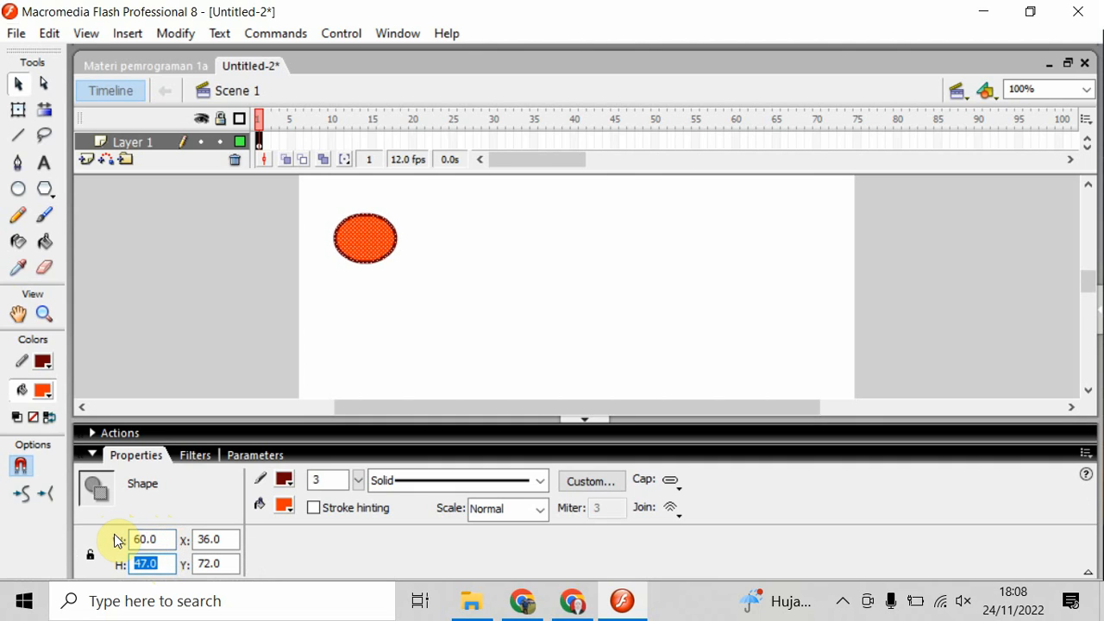
text(60)
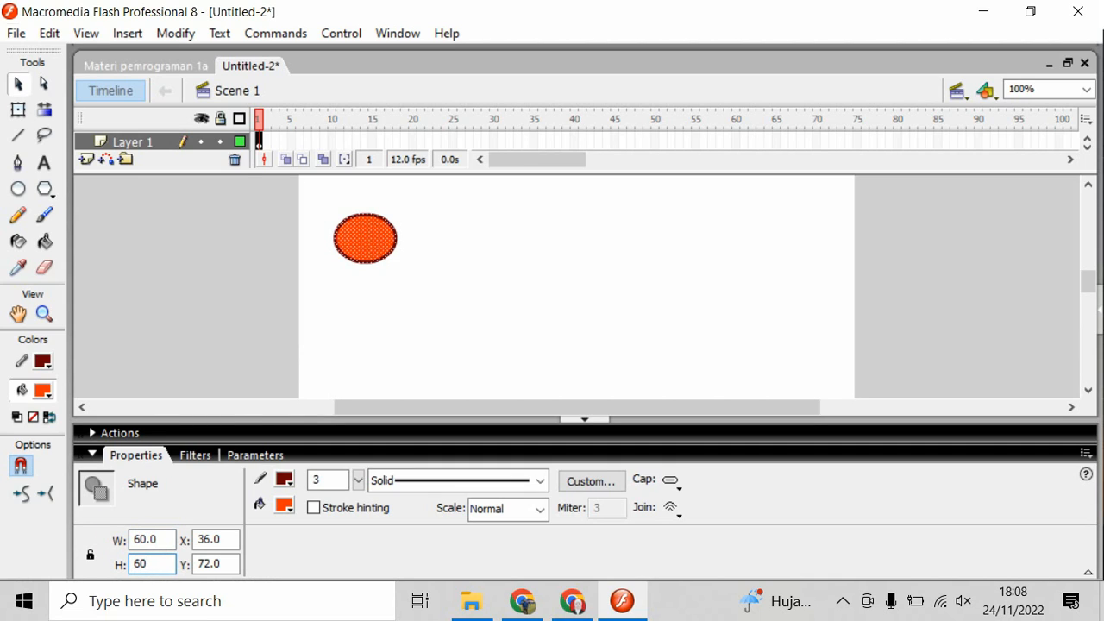
click(228, 363)
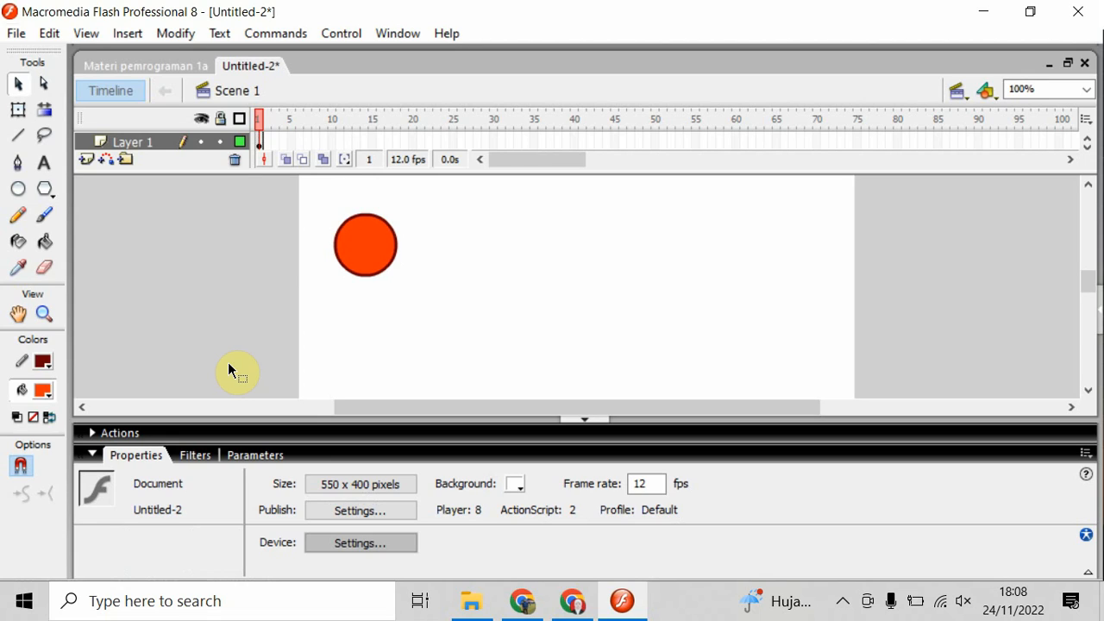
- Insert a keyframe at frame 40 and move its circle to the lower middle of the stage, about X 290, Y 185
right_click(574, 141)
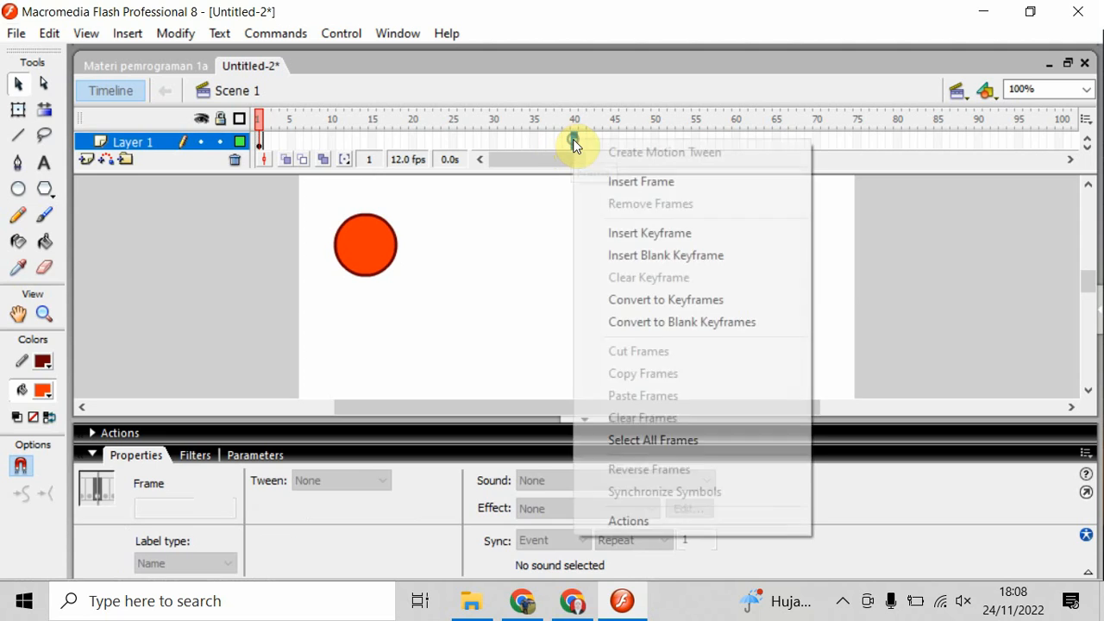
click(665, 233)
click(355, 236)
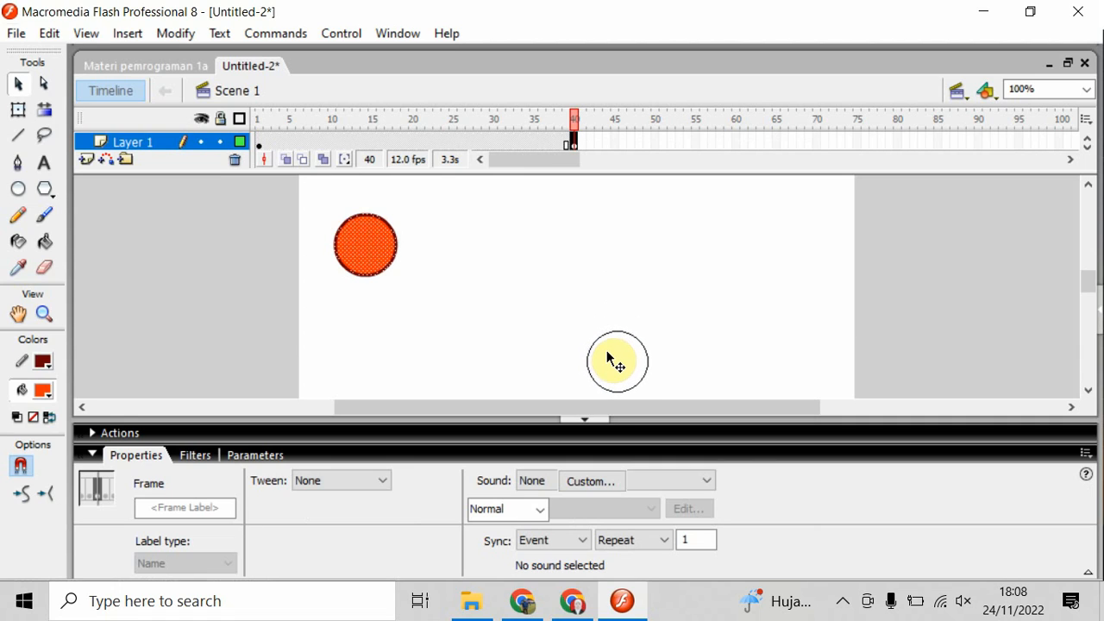
drag(611, 356, 611, 356)
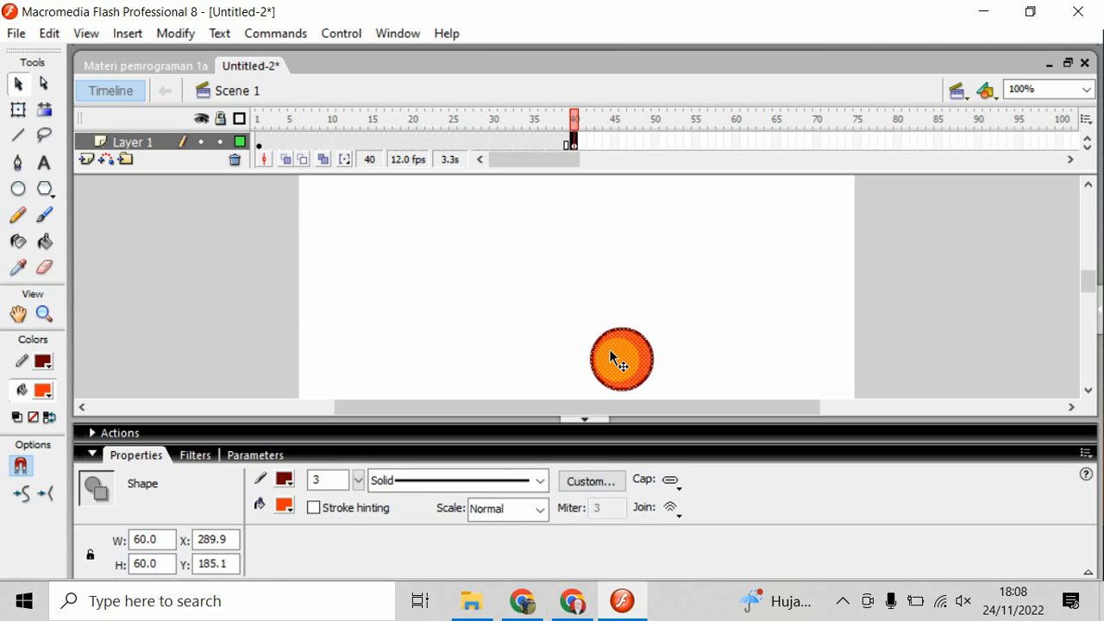
- Scale the circle at frame 40 to 200% with Scale and Rotate
click(176, 38)
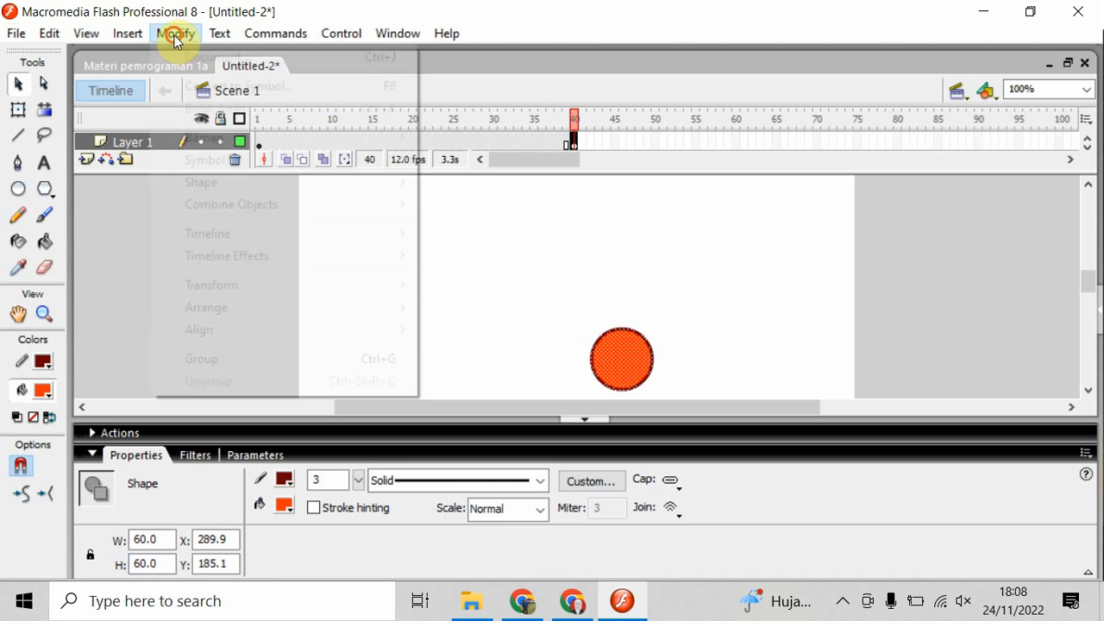
mouse_move(247, 289)
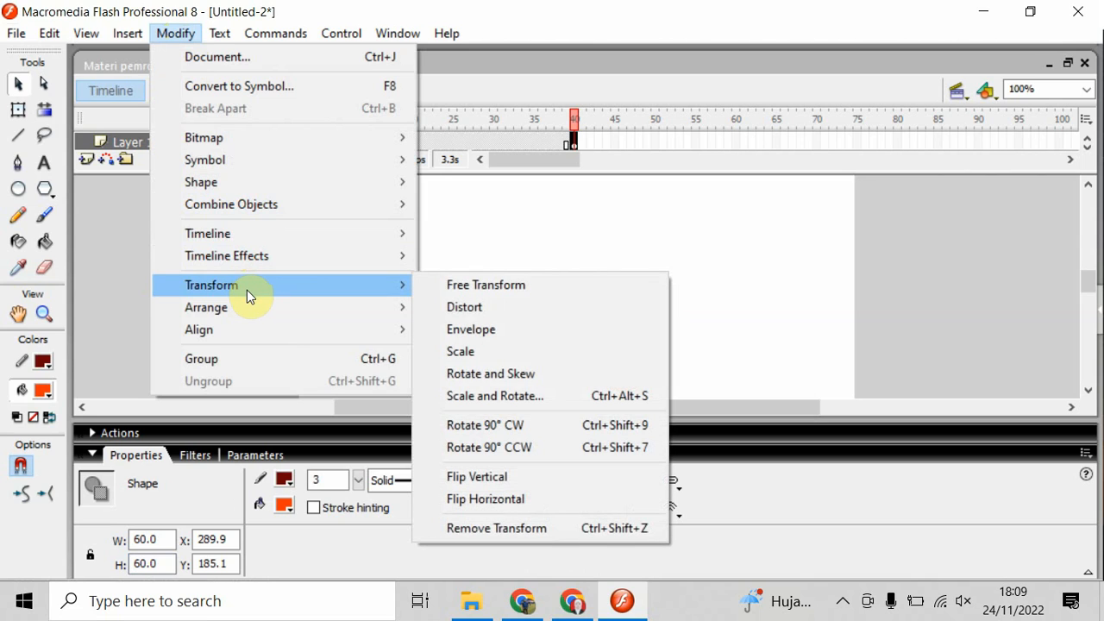
click(489, 396)
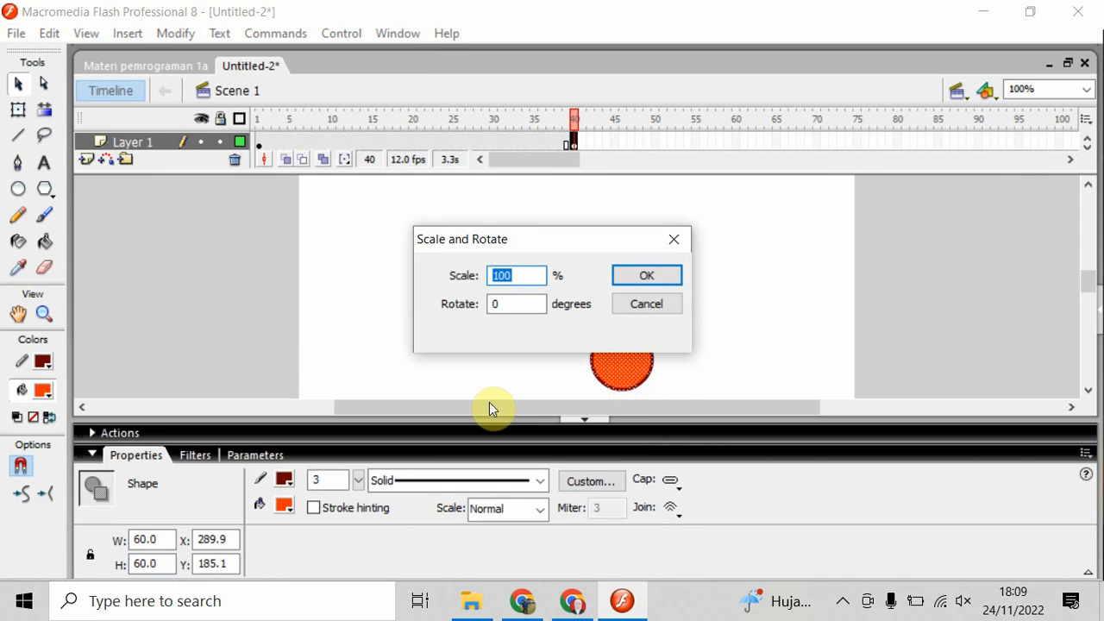
text(200)
click(629, 277)
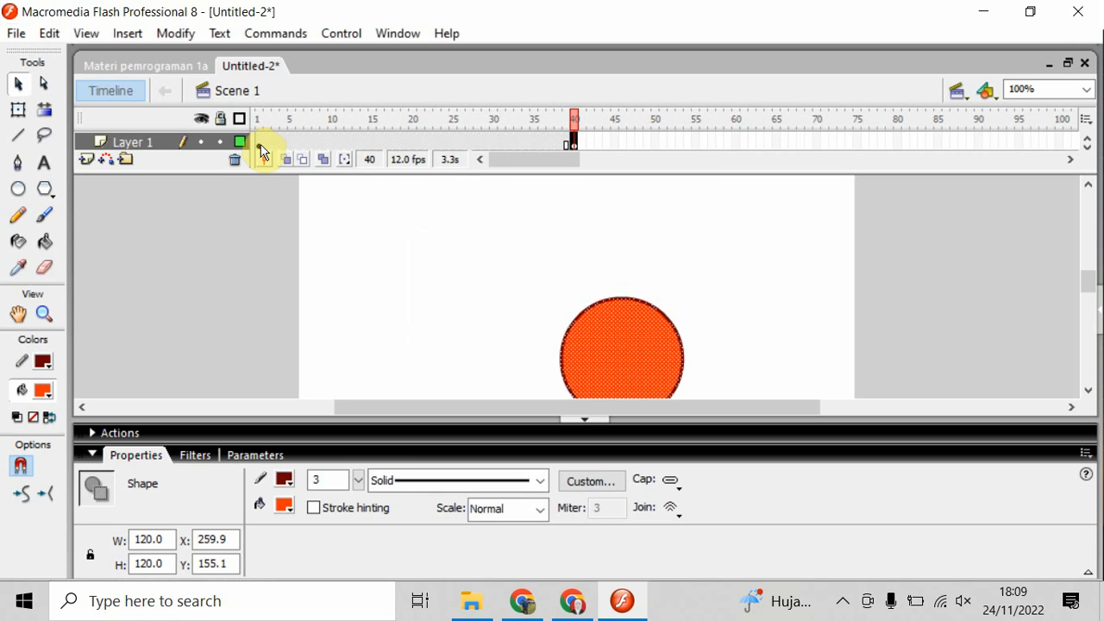
- Check the circle's size and position at frame 1, and insert a keyframe at frame 80
click(261, 145)
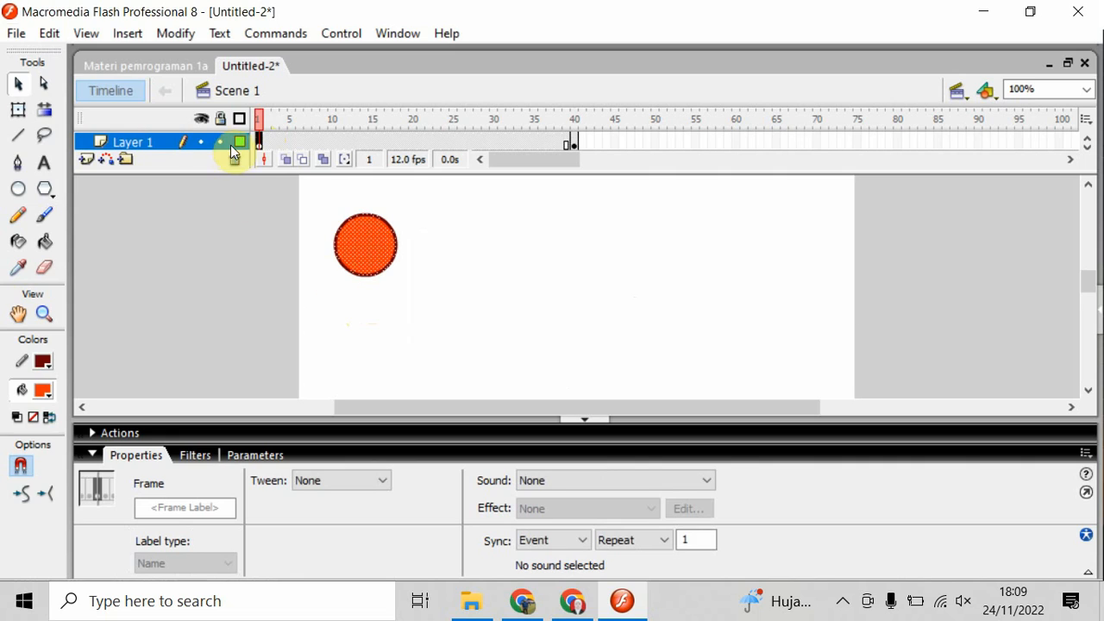
click(373, 257)
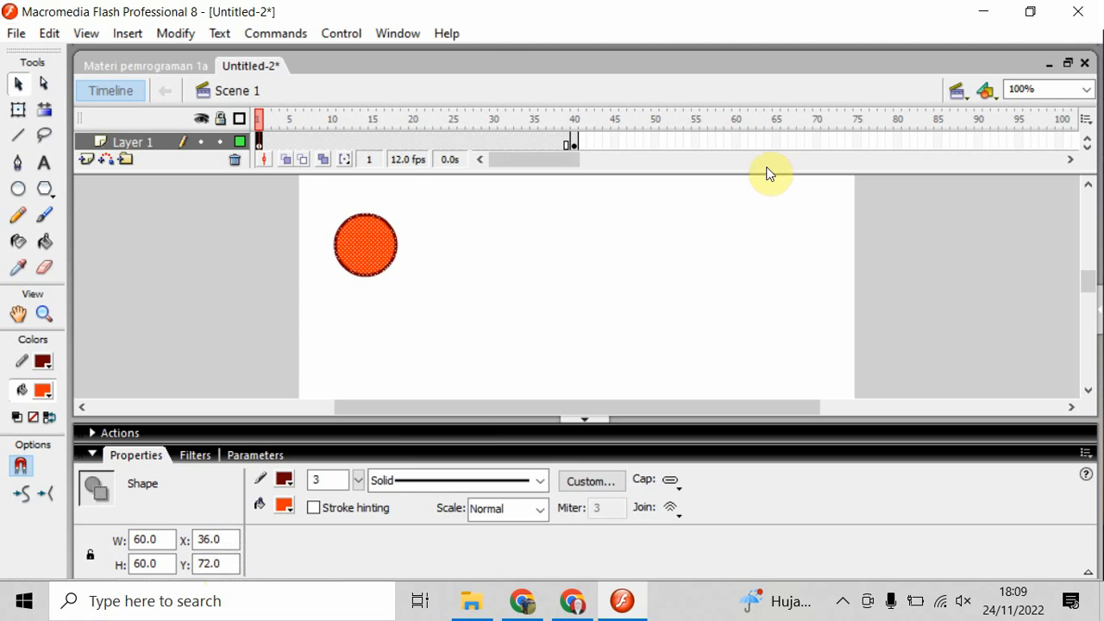
click(898, 137)
right_click(898, 137)
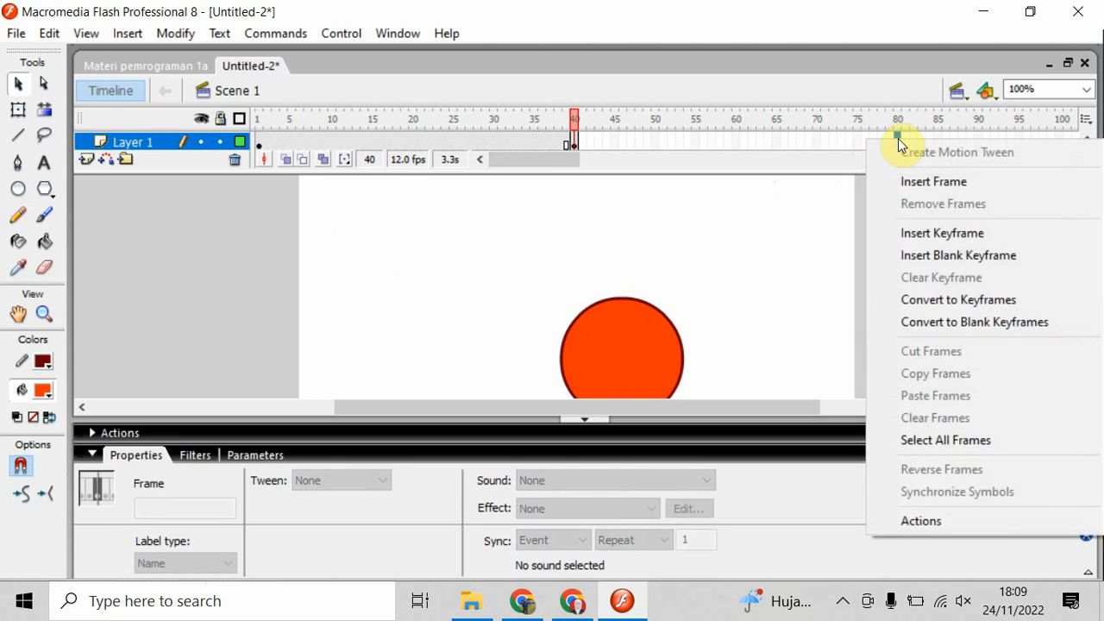
click(916, 232)
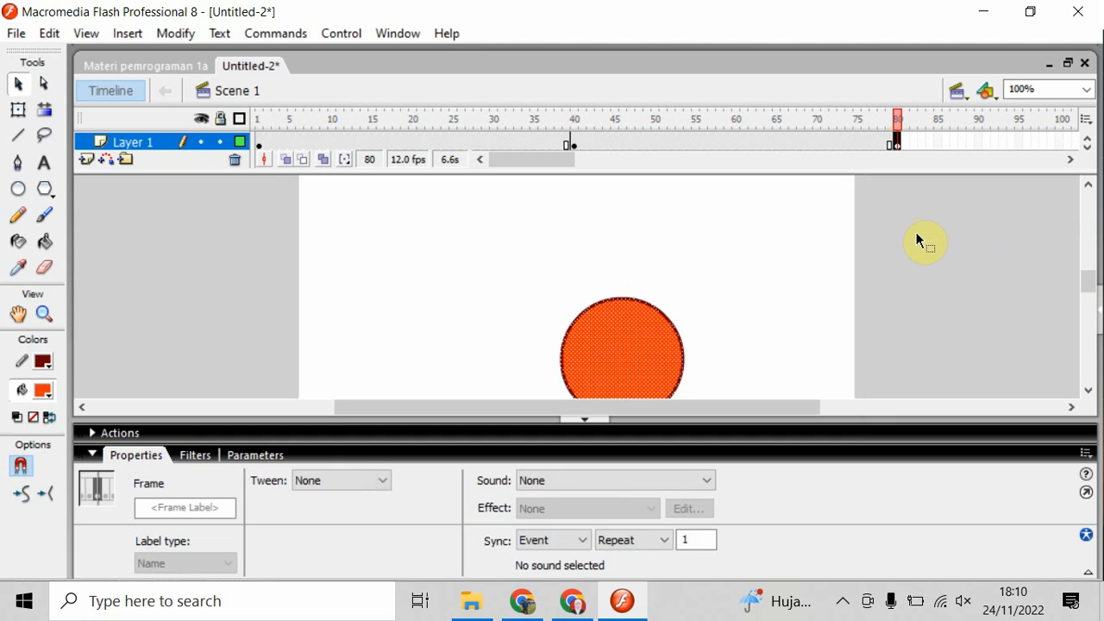
- Set the width and height of the circle at frame 80 to 60
click(610, 354)
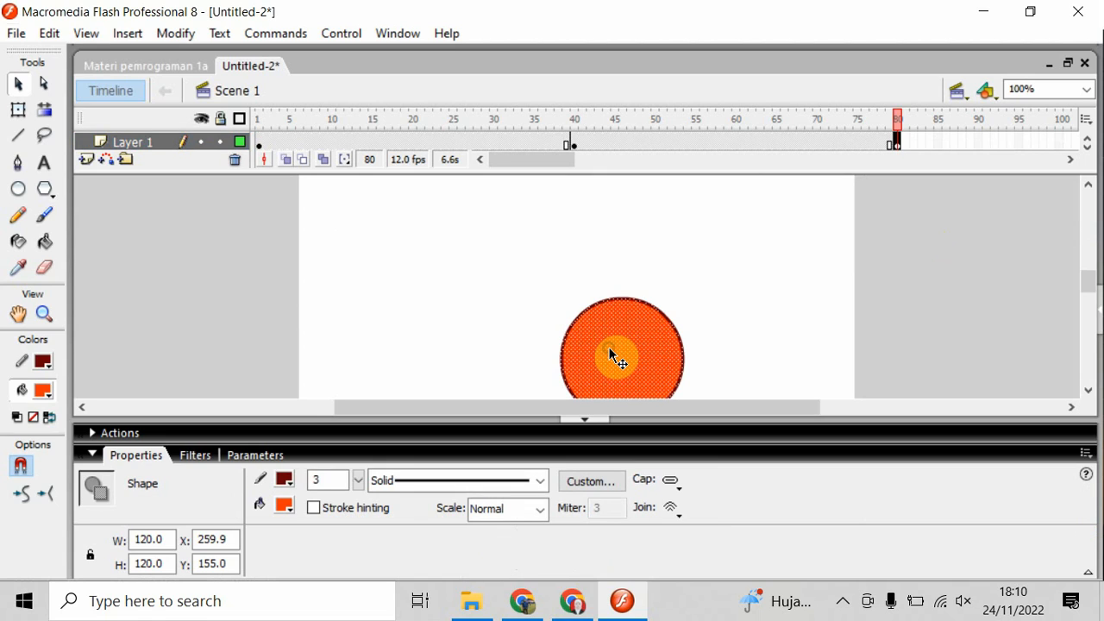
click(169, 539)
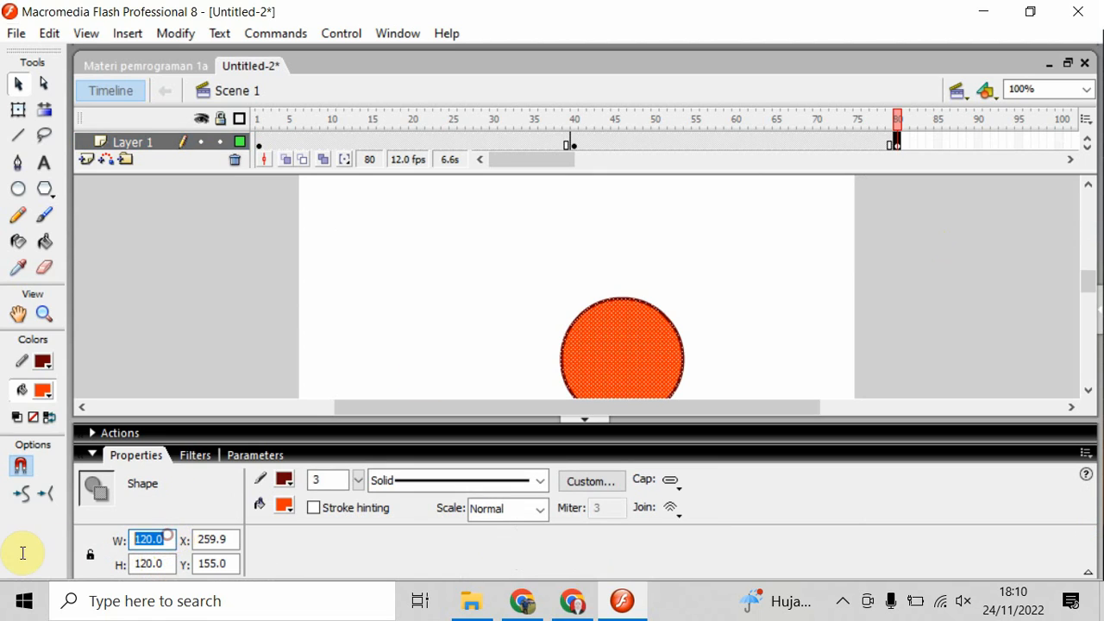
text(60)
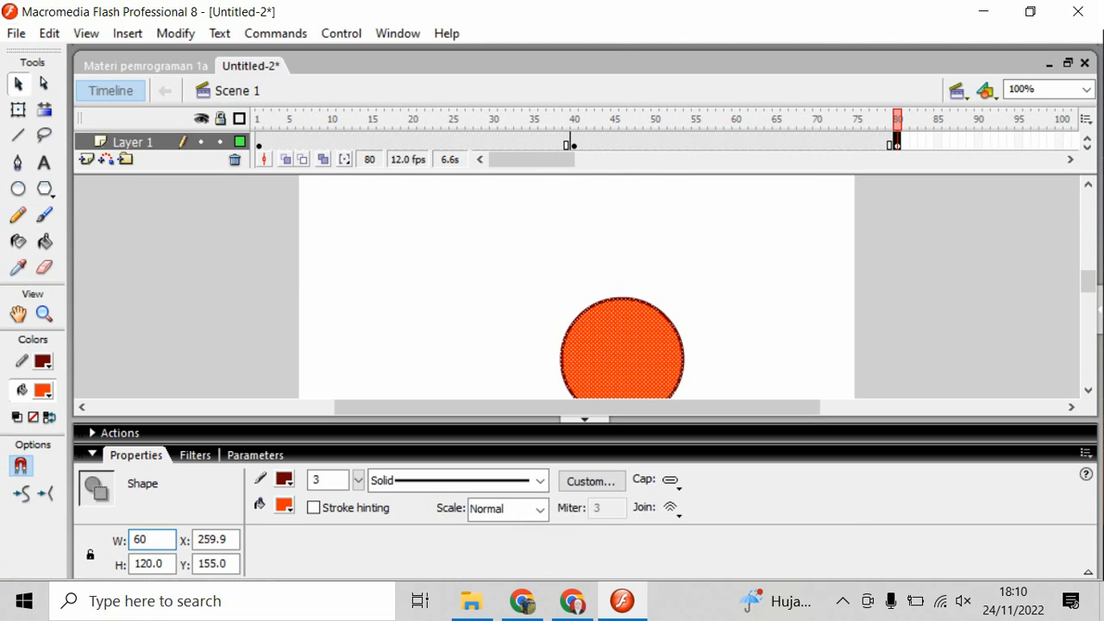
key(Tab)
text(60)
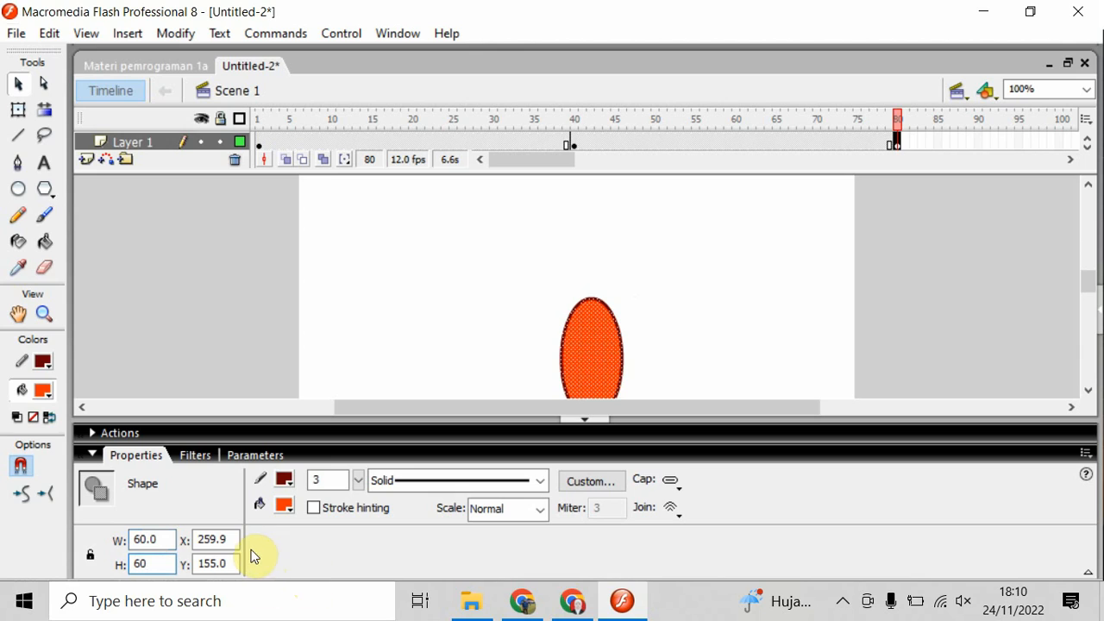
- Position the circle at frame 80 at X 36, Y 72
click(215, 539)
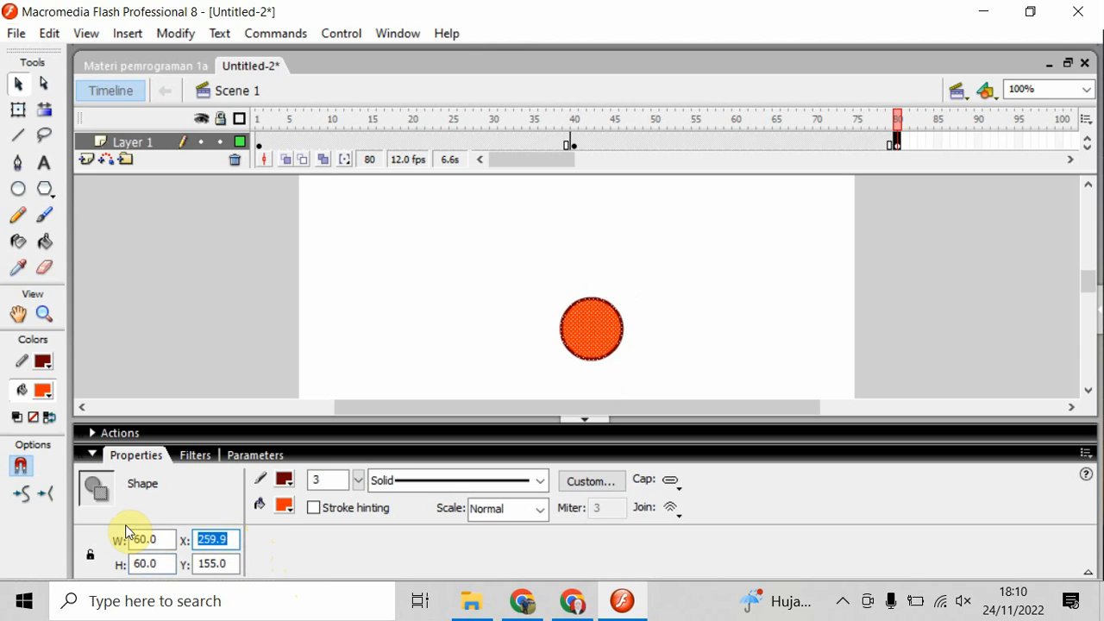
text(36)
key(Return)
click(226, 564)
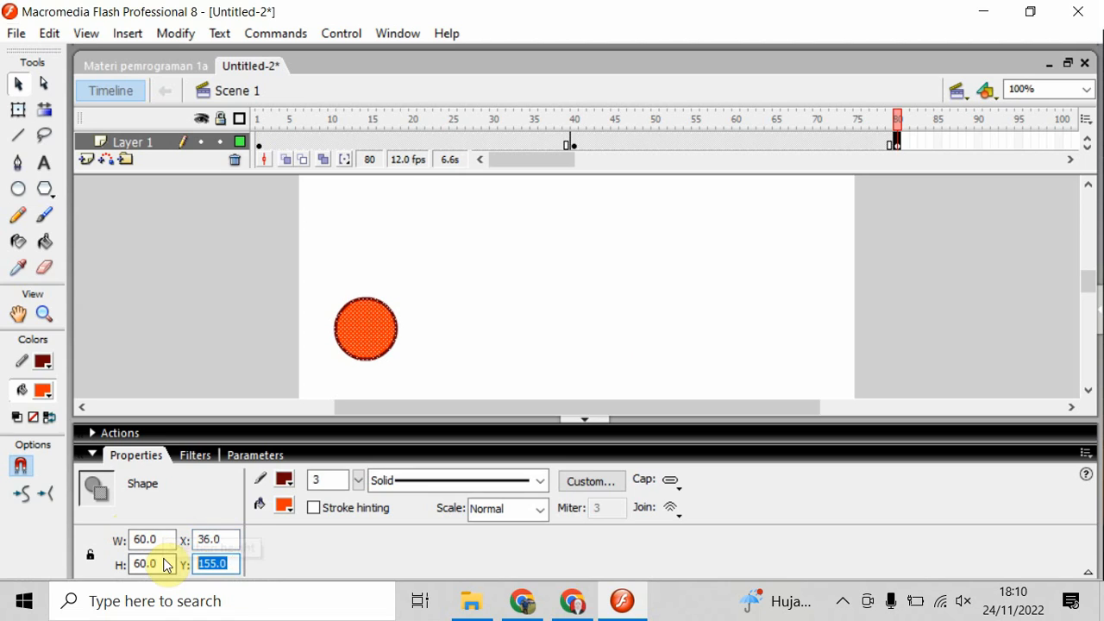
text(72)
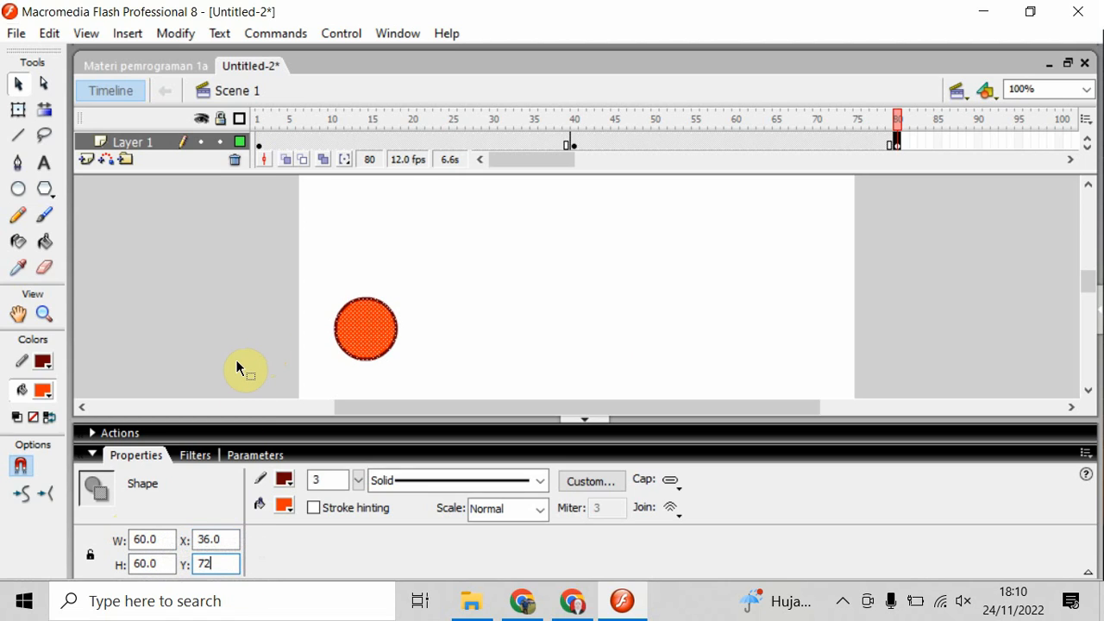
click(347, 273)
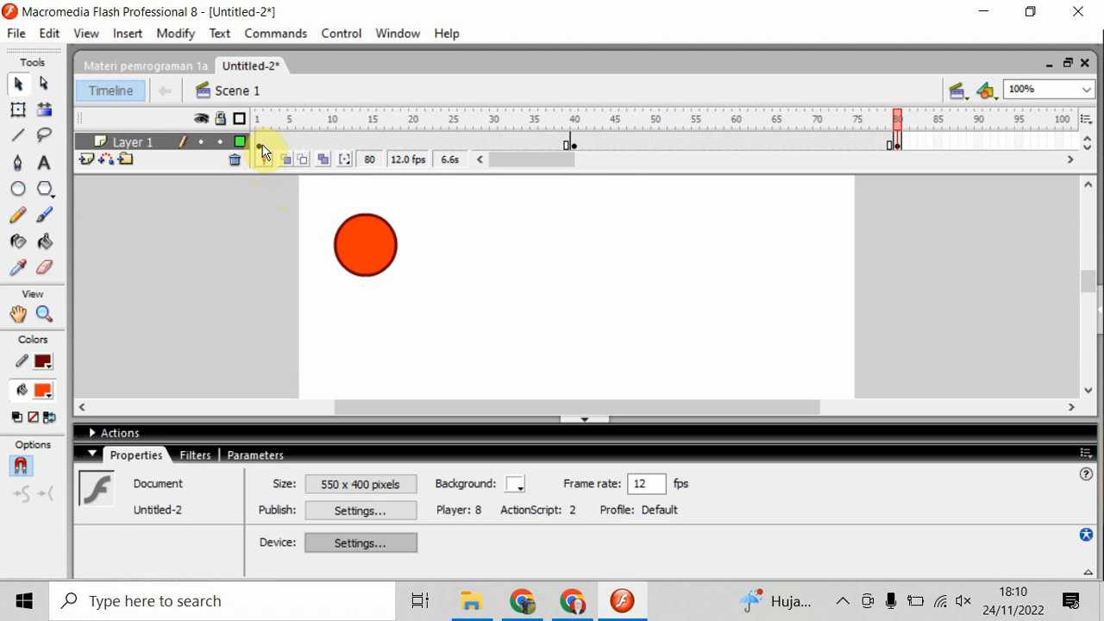
- Compare the circle at frames 1 and 80, and apply a Shape tween between the keyframes at frames 1 and 40
click(261, 143)
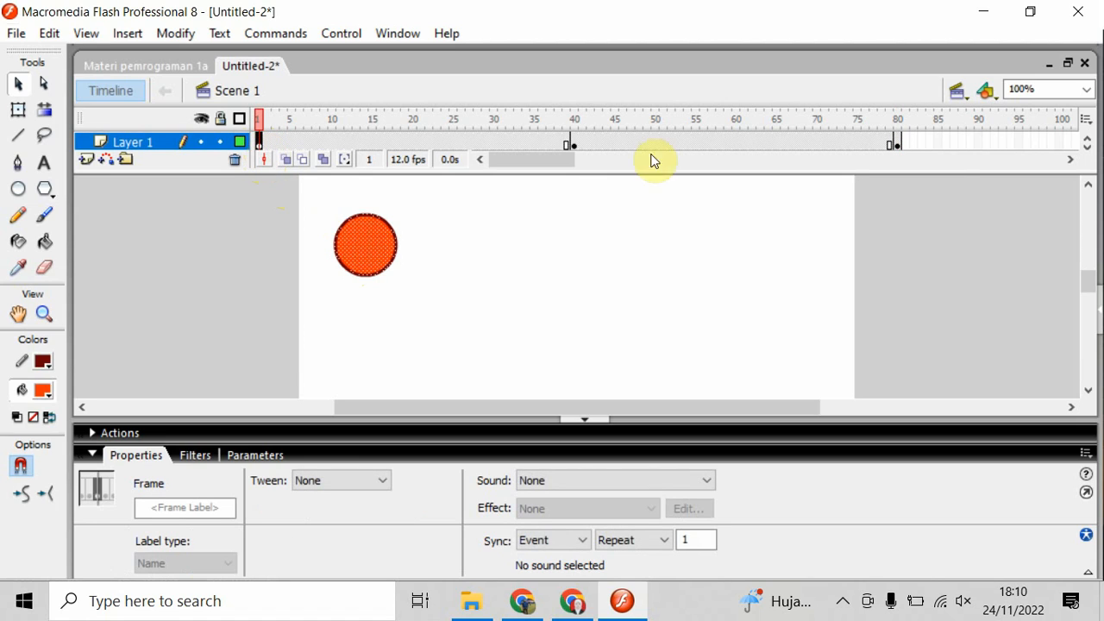
click(897, 142)
click(382, 144)
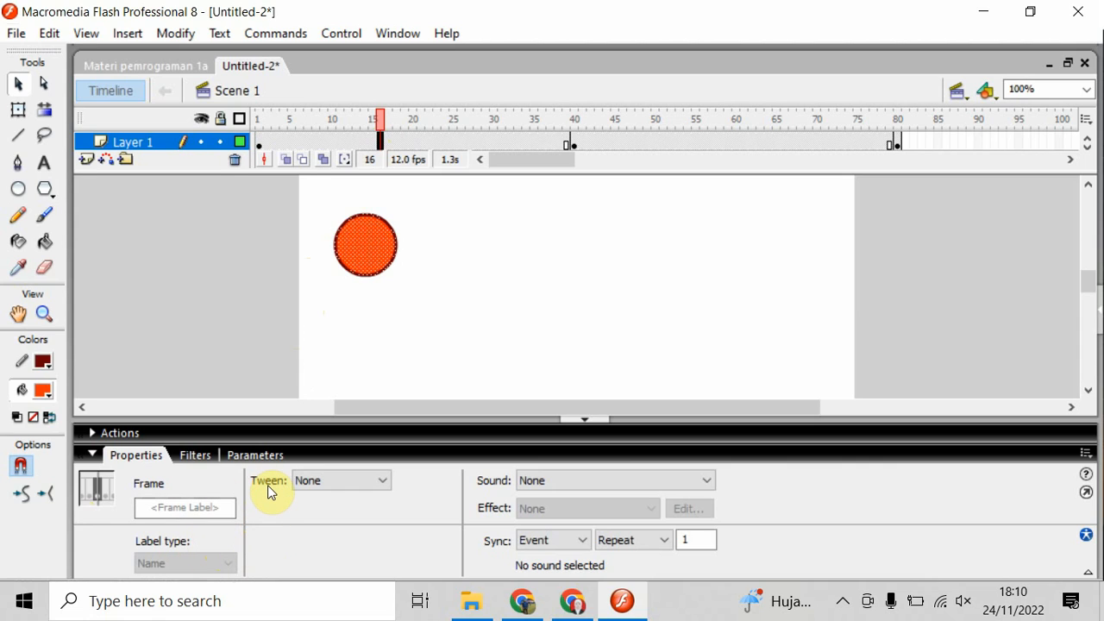
click(385, 481)
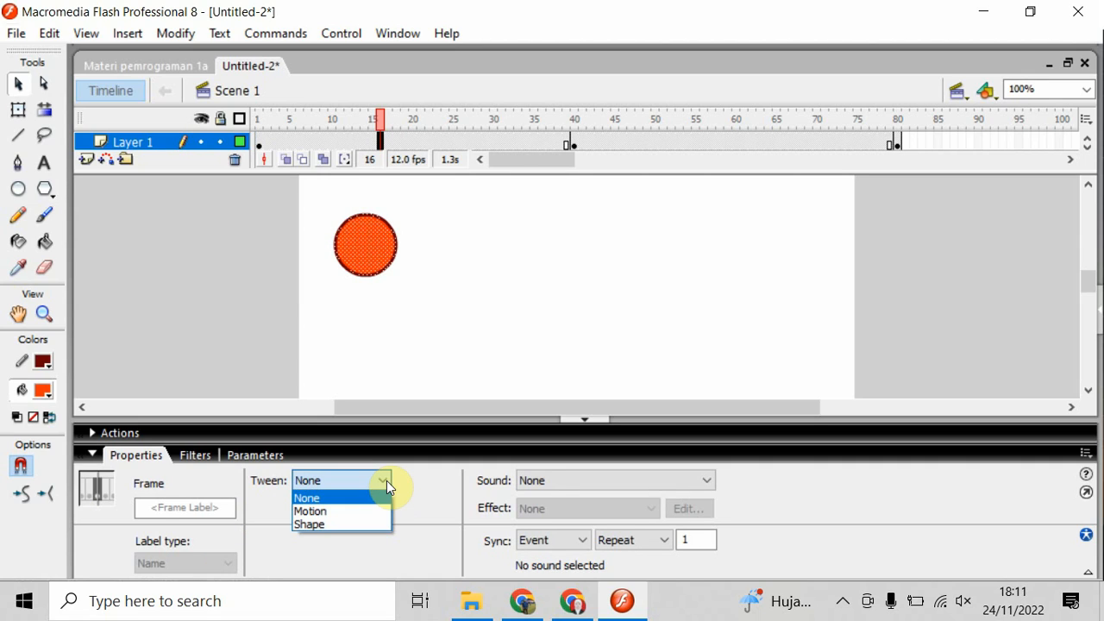
click(332, 528)
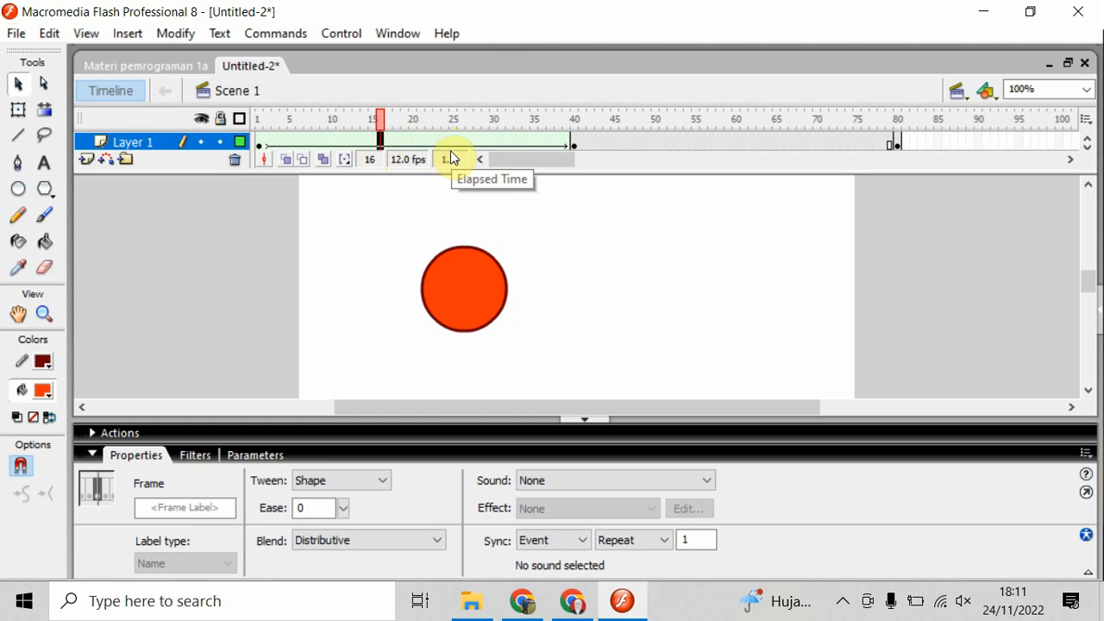
- Try a Motion tween between frames 1 and 40, and switch it back to a Shape tween
click(373, 478)
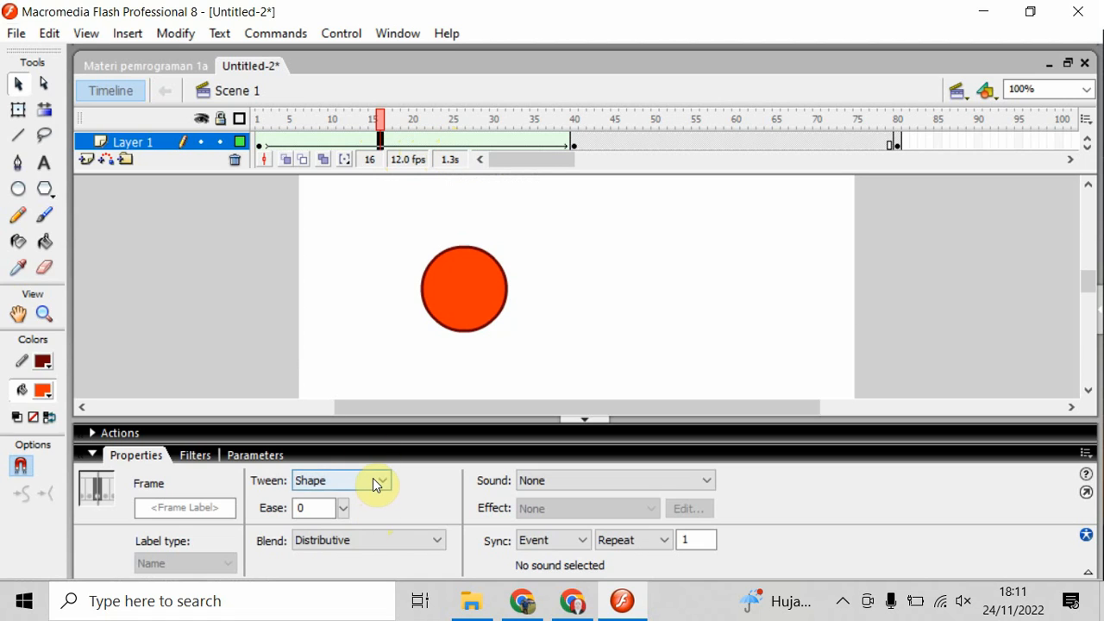
click(357, 514)
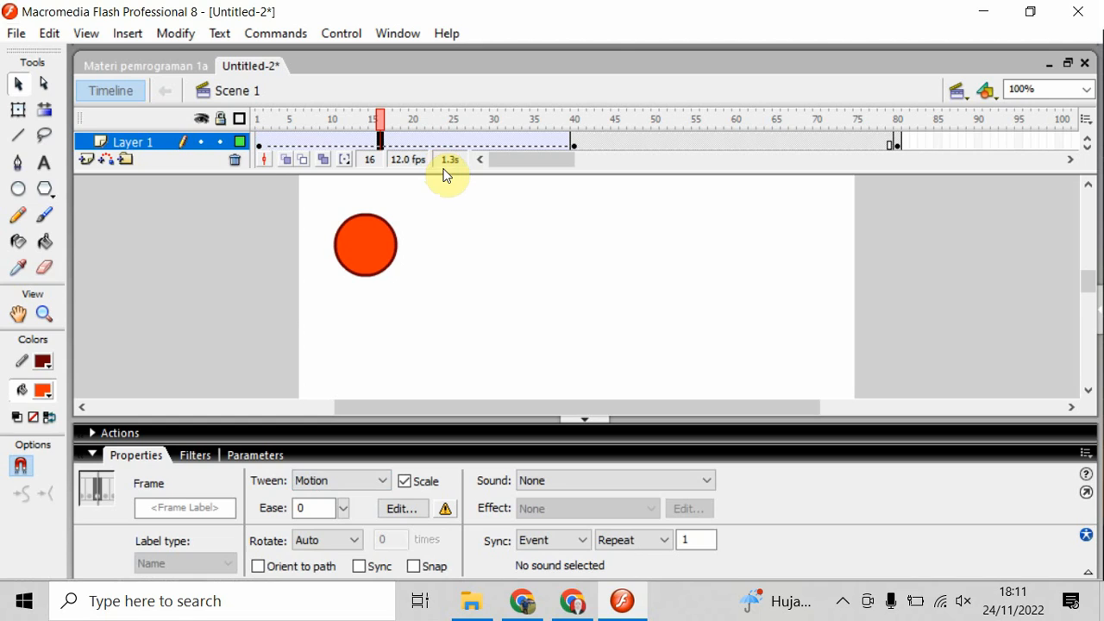
click(381, 482)
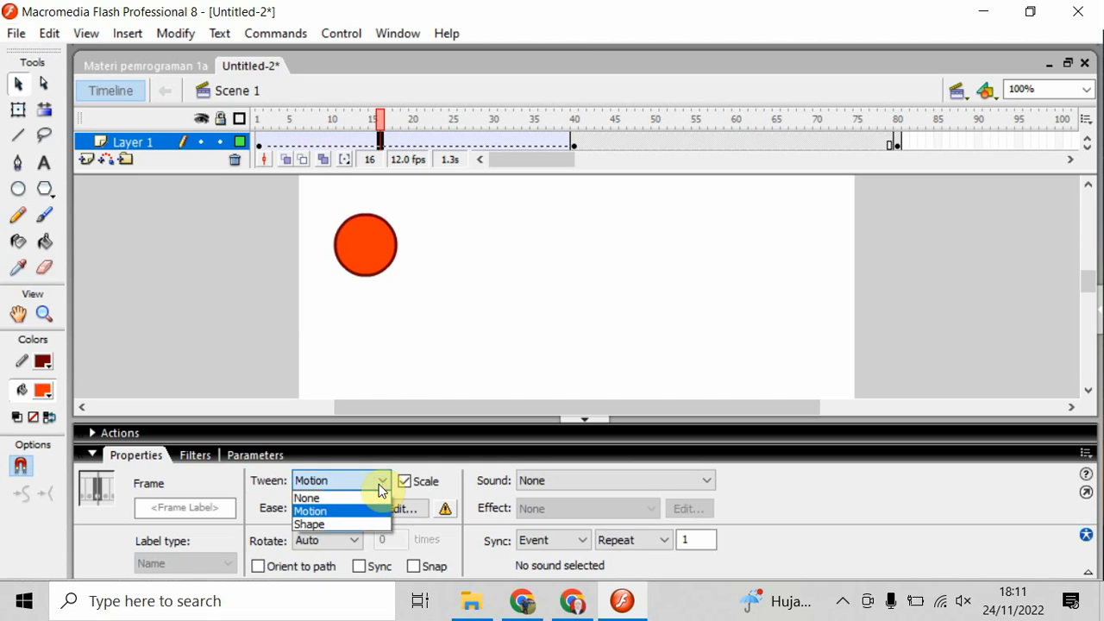
click(352, 525)
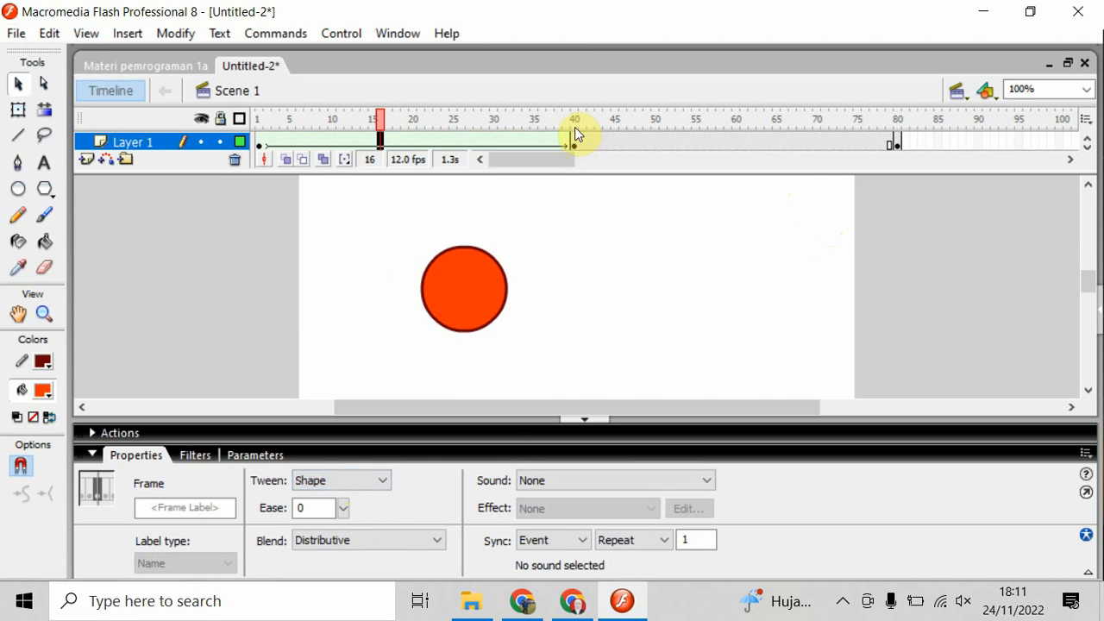
- Apply a Shape tween between the keyframes at frames 40 and 80, and play the movie as a test
right_click(711, 142)
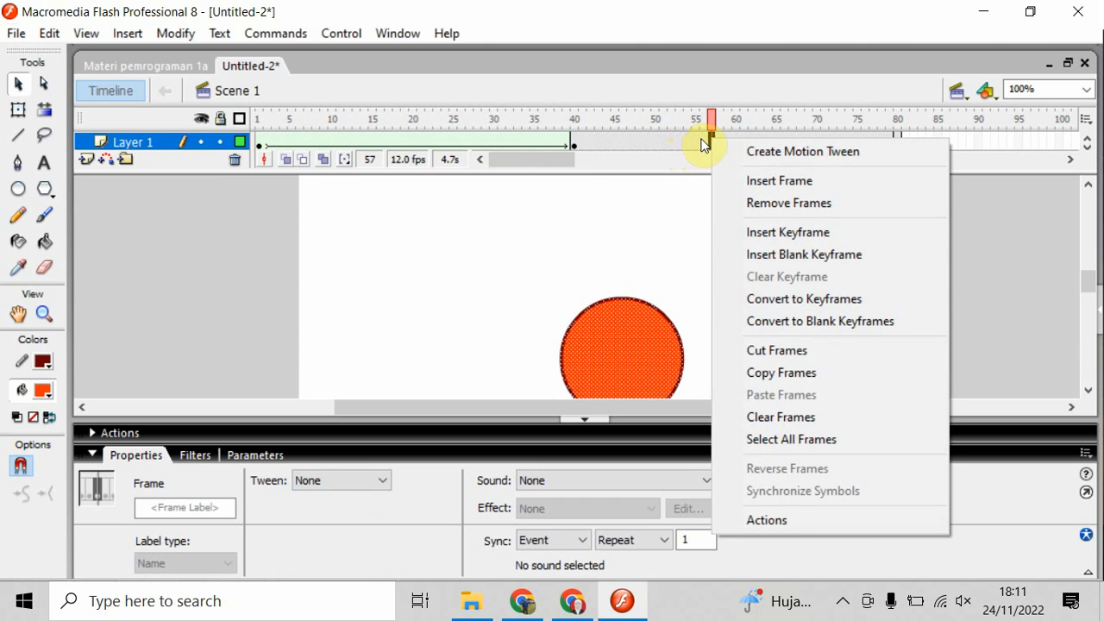
click(703, 142)
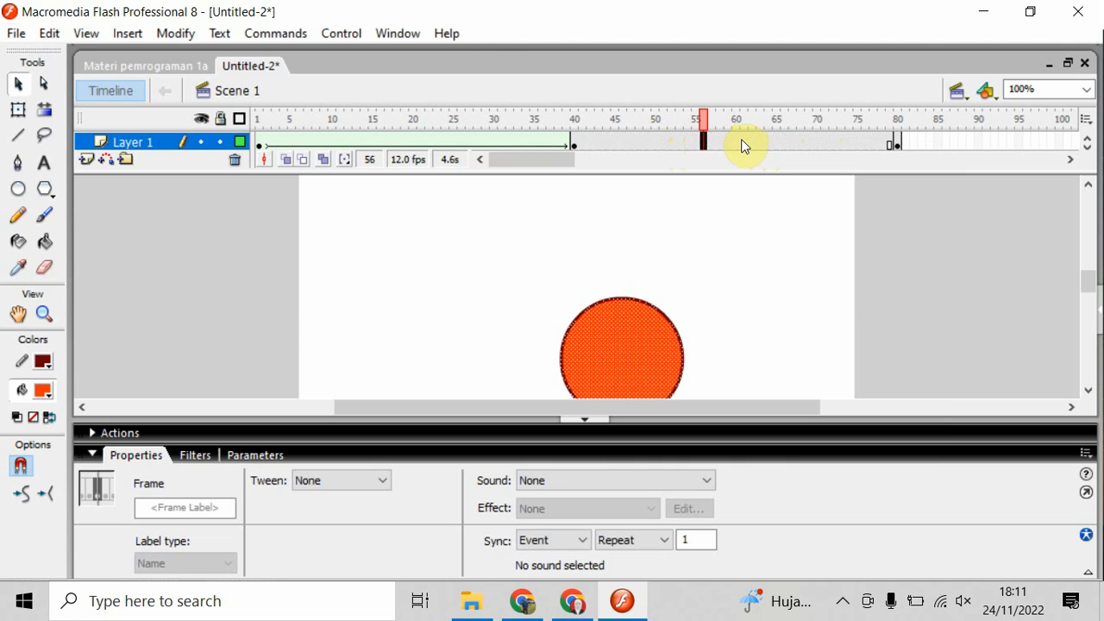
click(336, 483)
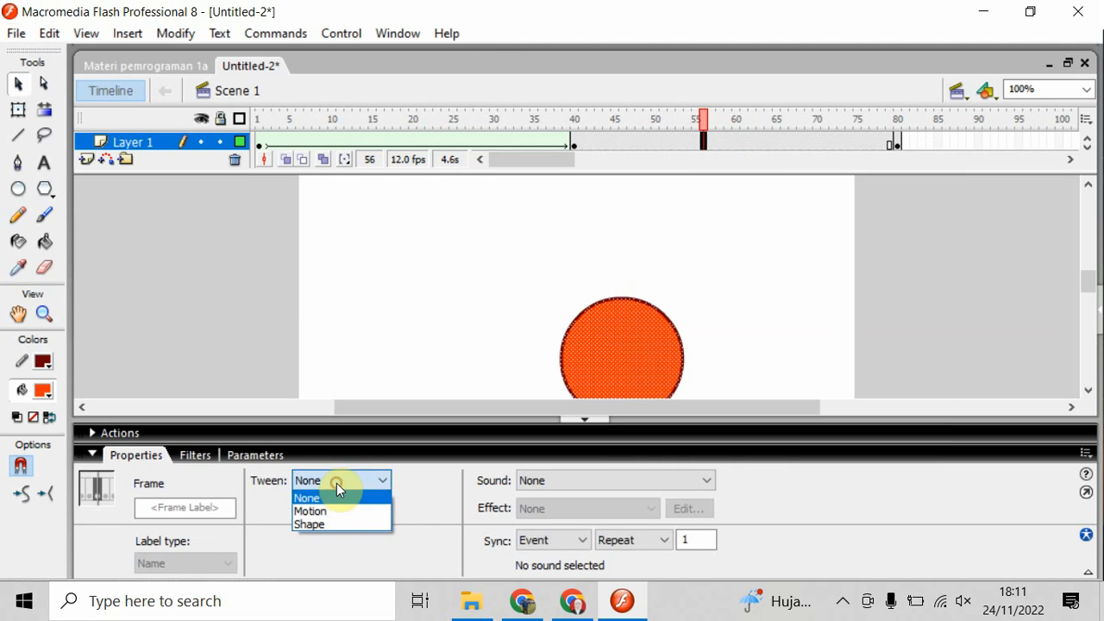
click(336, 523)
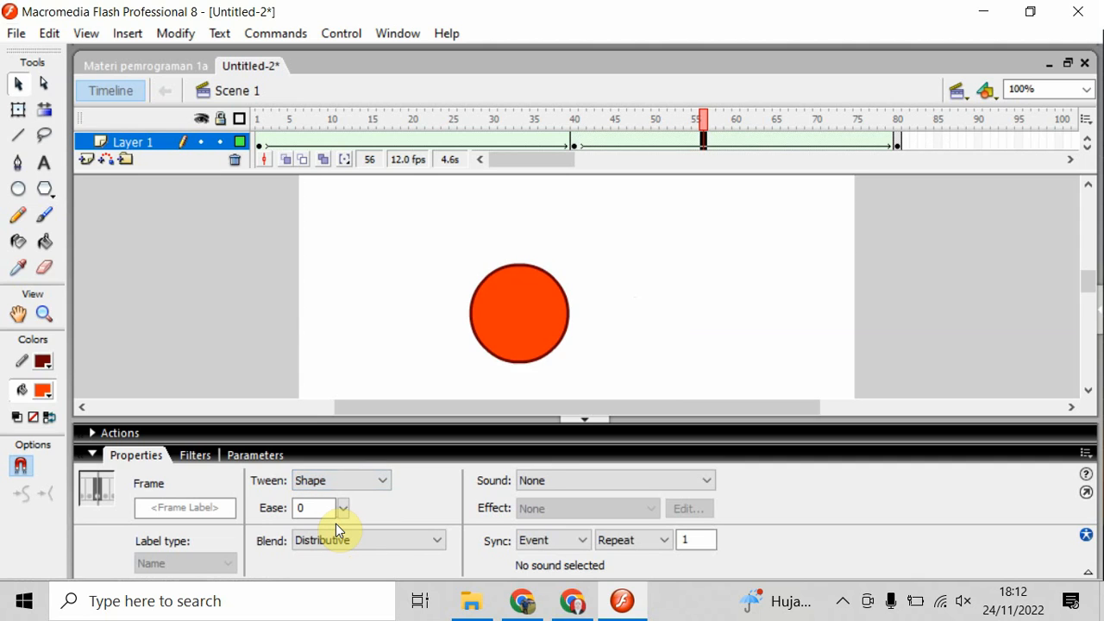
key(ctrl+Return)
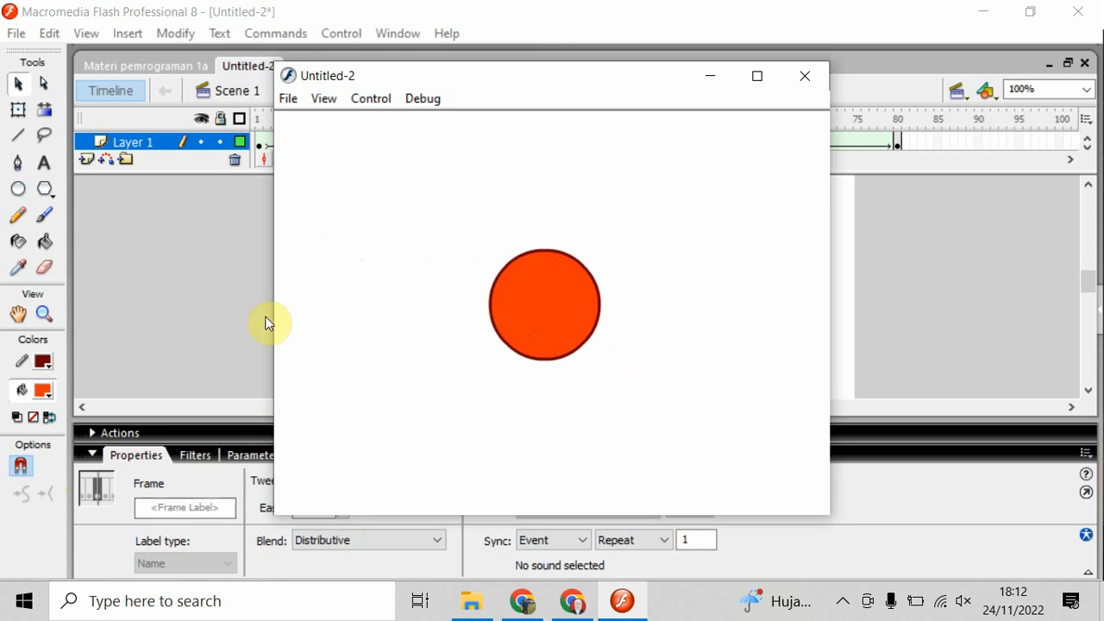
click(801, 76)
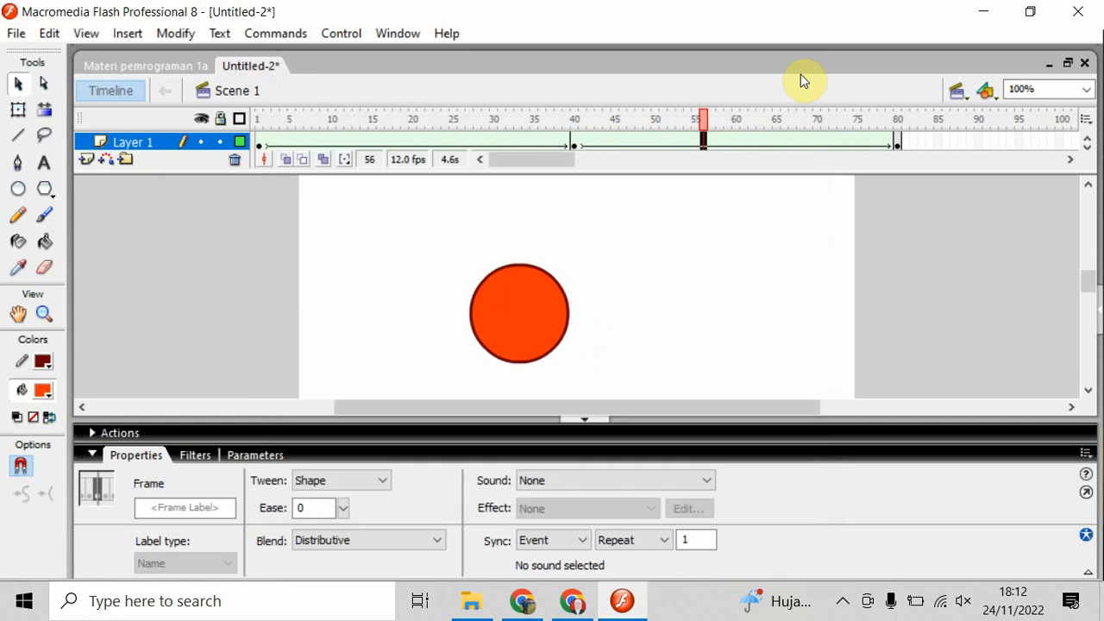
- Save the document on the Desktop as Materi pemrograman 1b in Flash 8 Document format
click(17, 33)
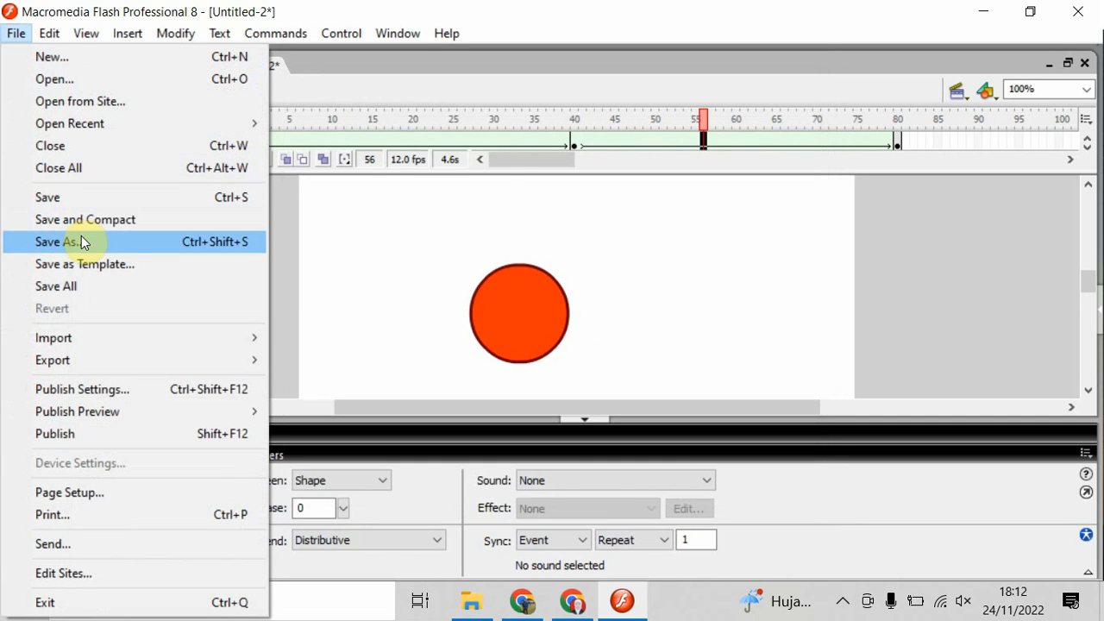
click(76, 243)
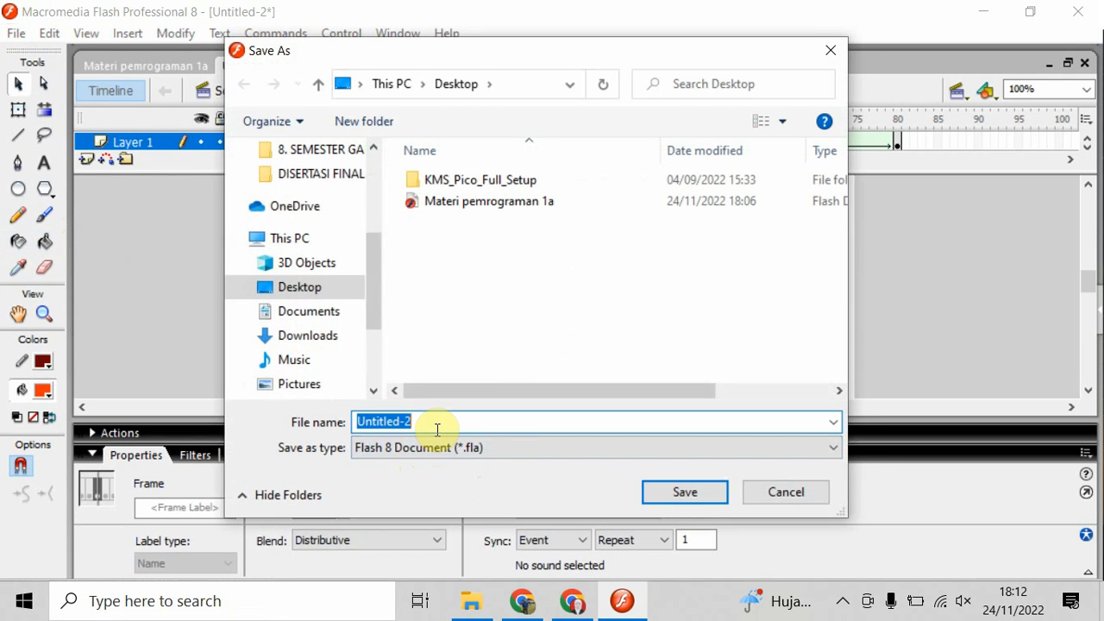
text(Materi )
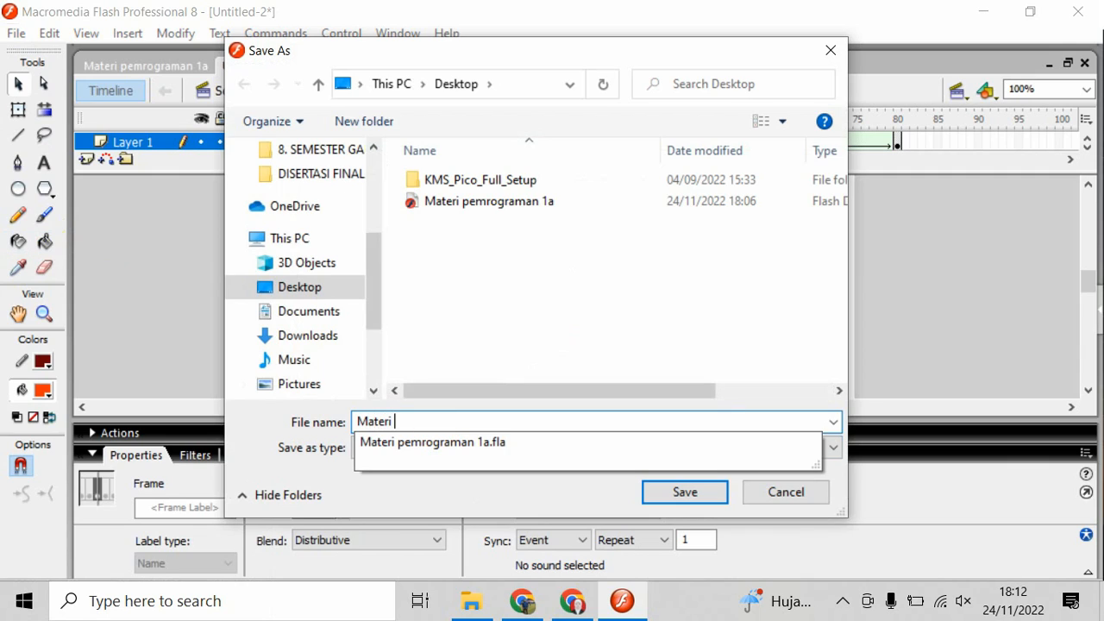
text(pemrograman 1b)
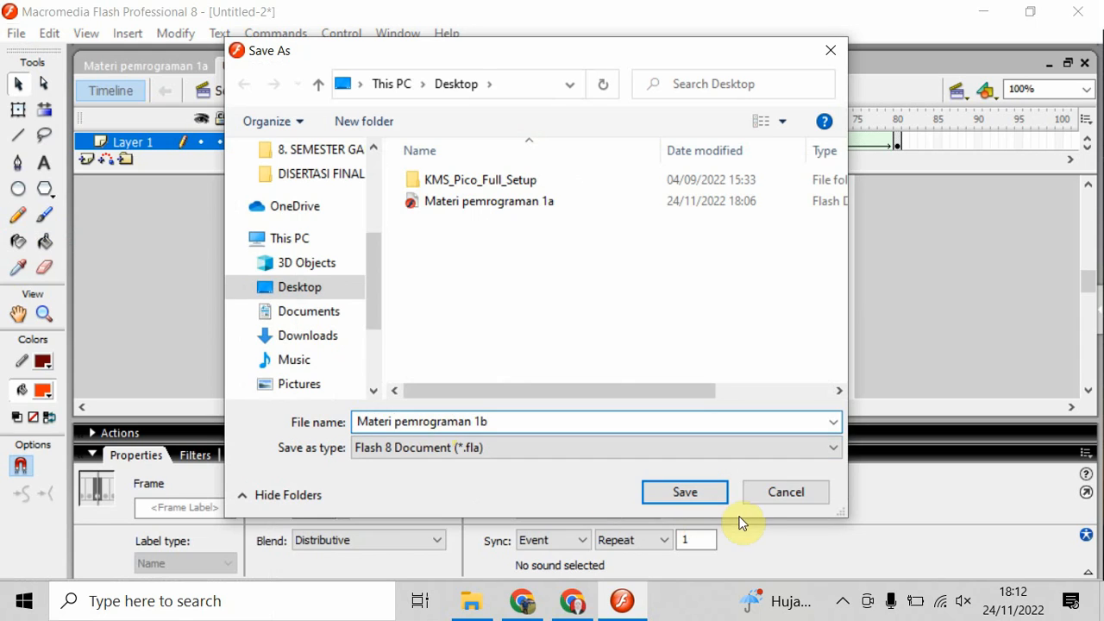
click(718, 493)
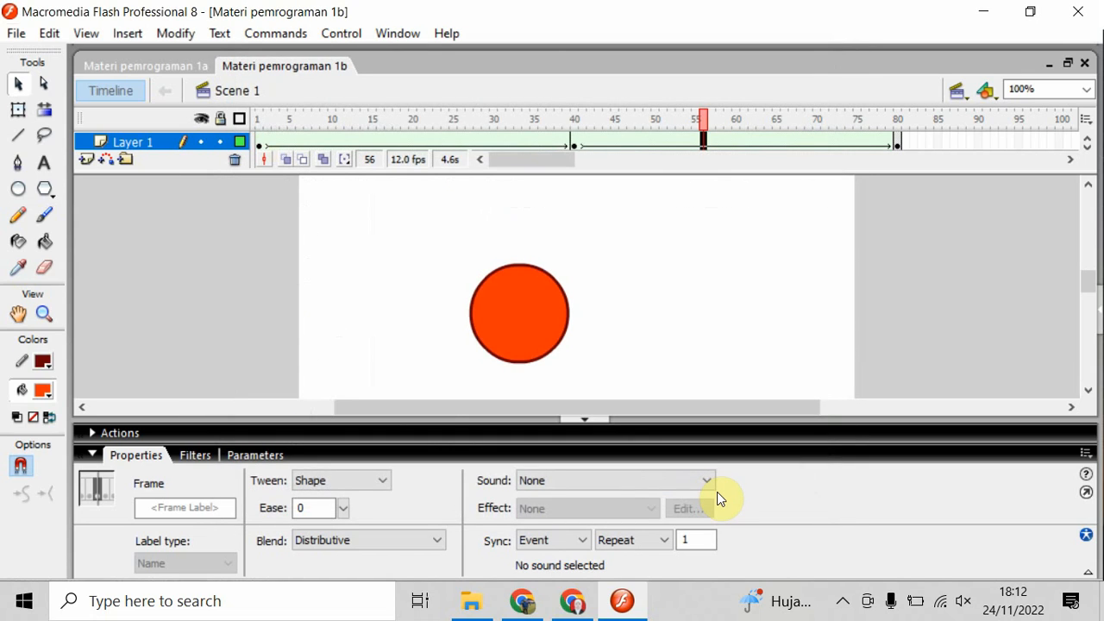
- Create a new Flash Document and draw a circle about 60 by 60 pixels near the stage's left edge
click(15, 35)
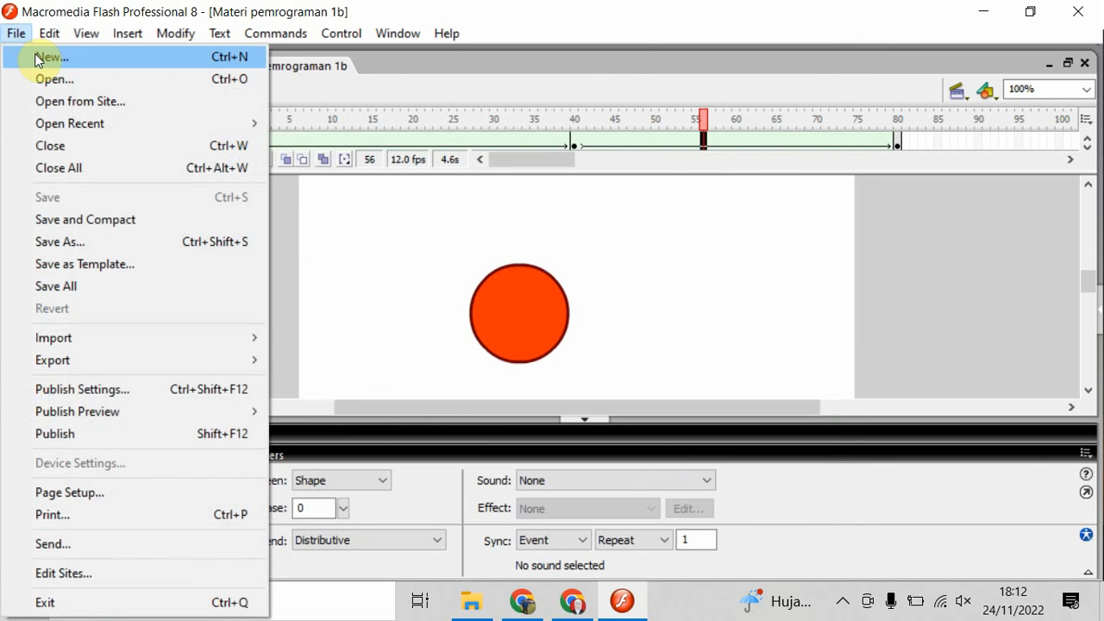
click(38, 59)
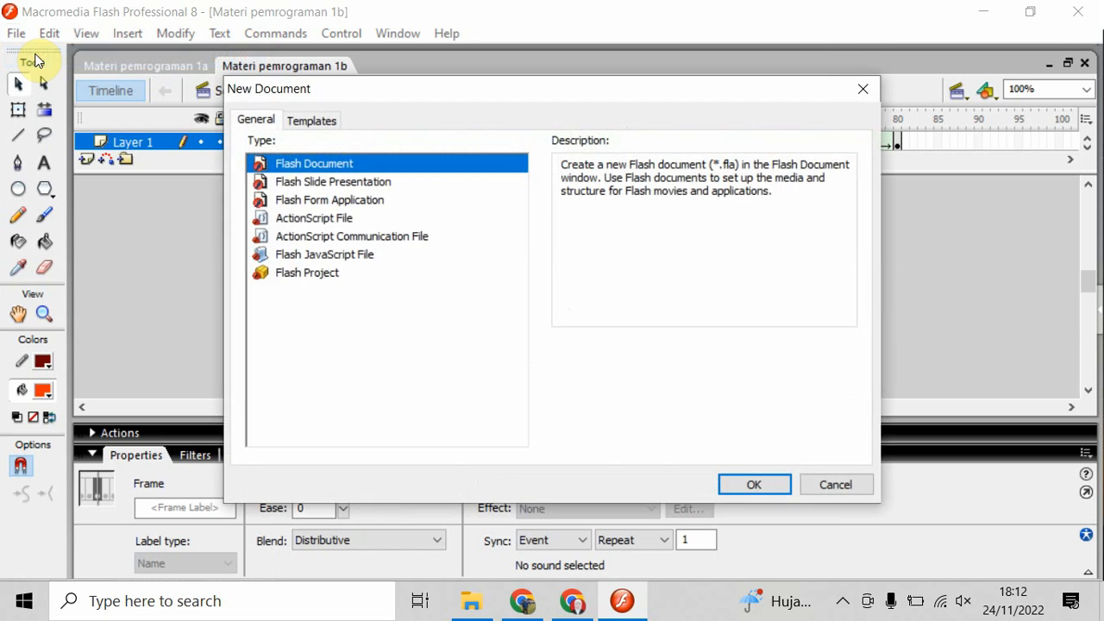
click(757, 487)
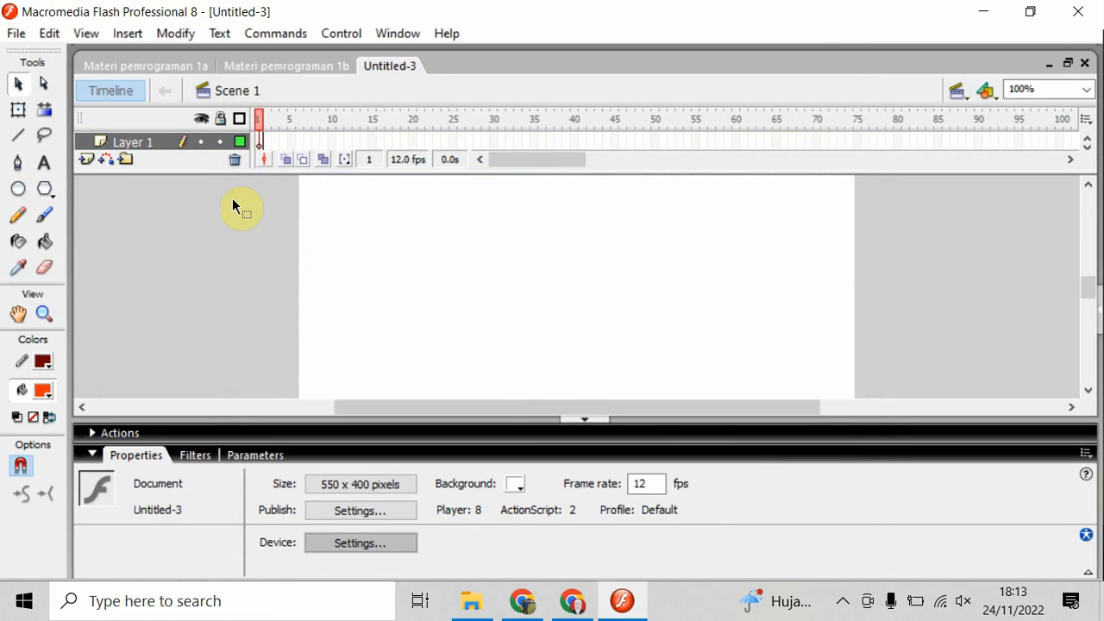
click(19, 192)
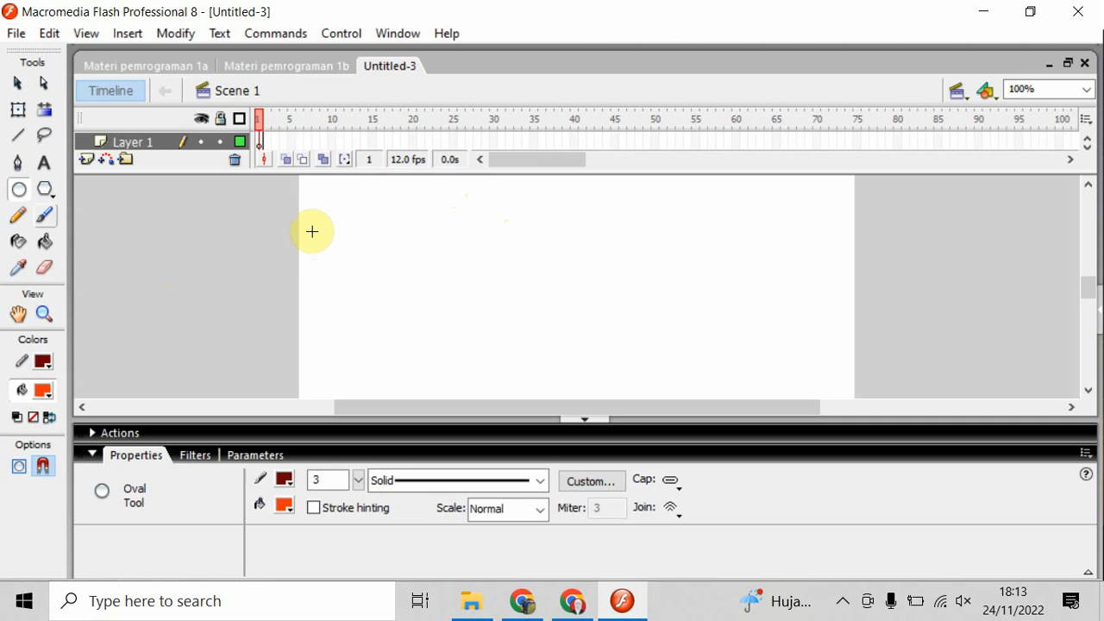
drag(319, 220, 376, 282)
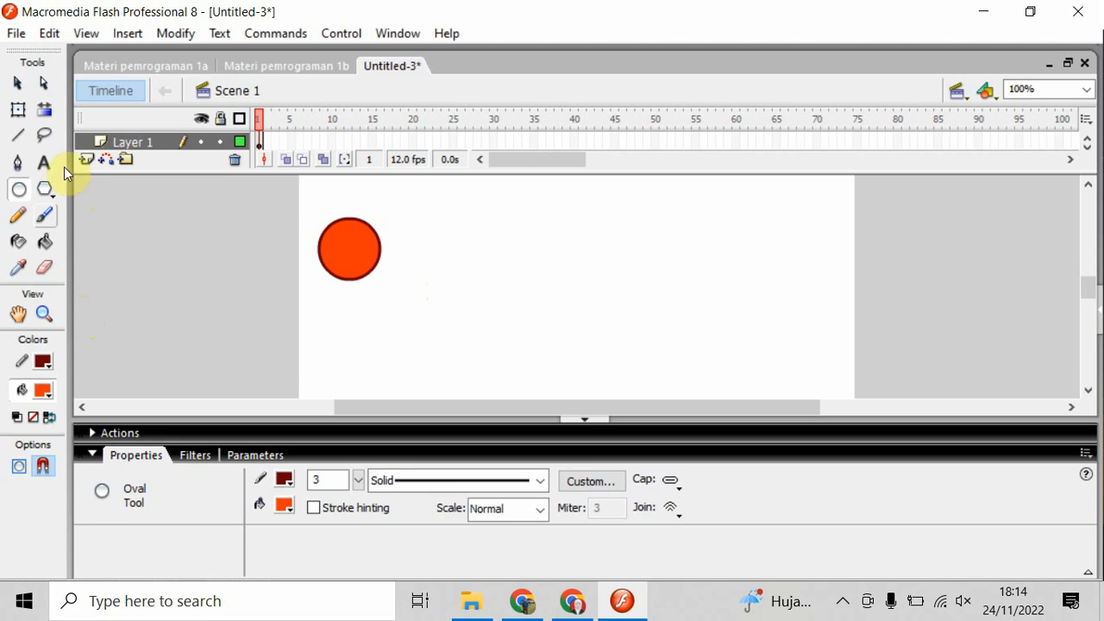
- Convert the whole circle, fill and outline, to a Movie clip symbol named Symbol 1 with centre registration
click(19, 88)
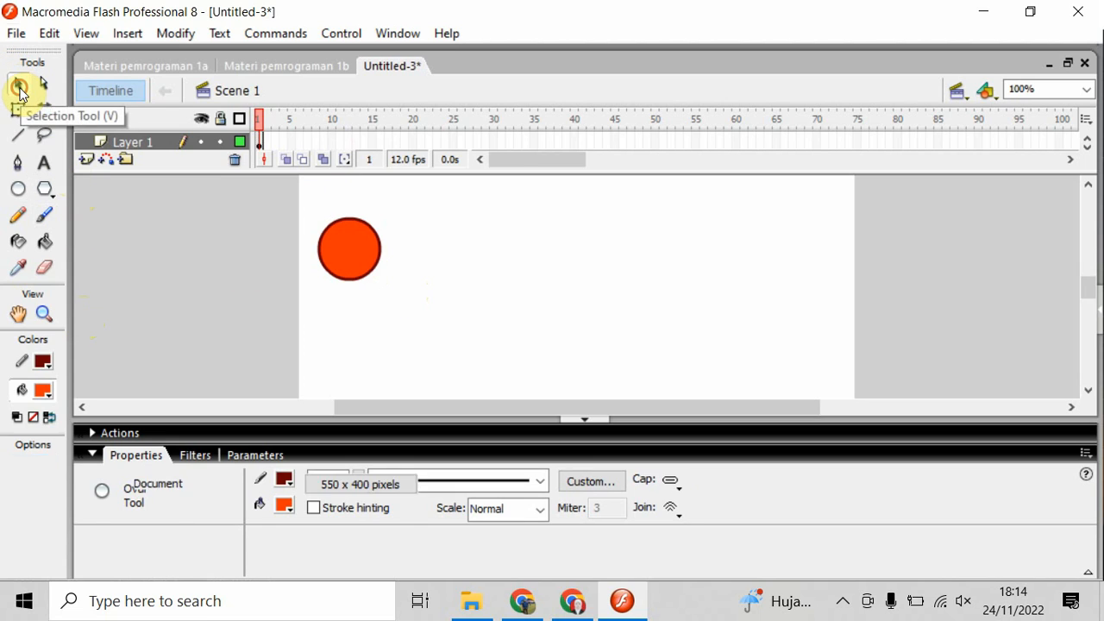
double_click(349, 246)
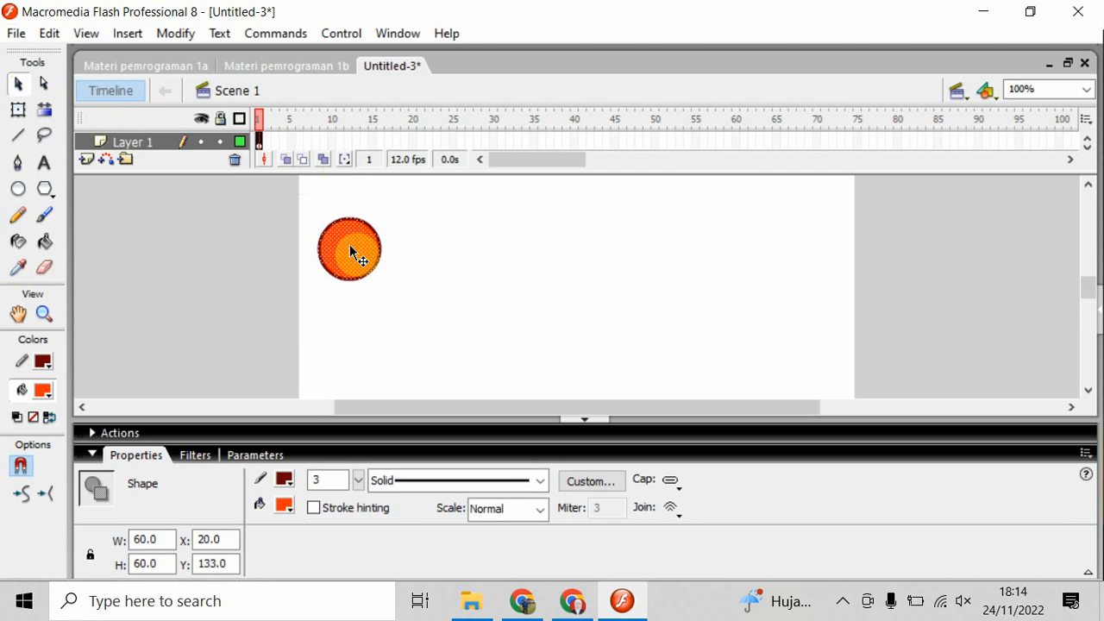
right_click(349, 246)
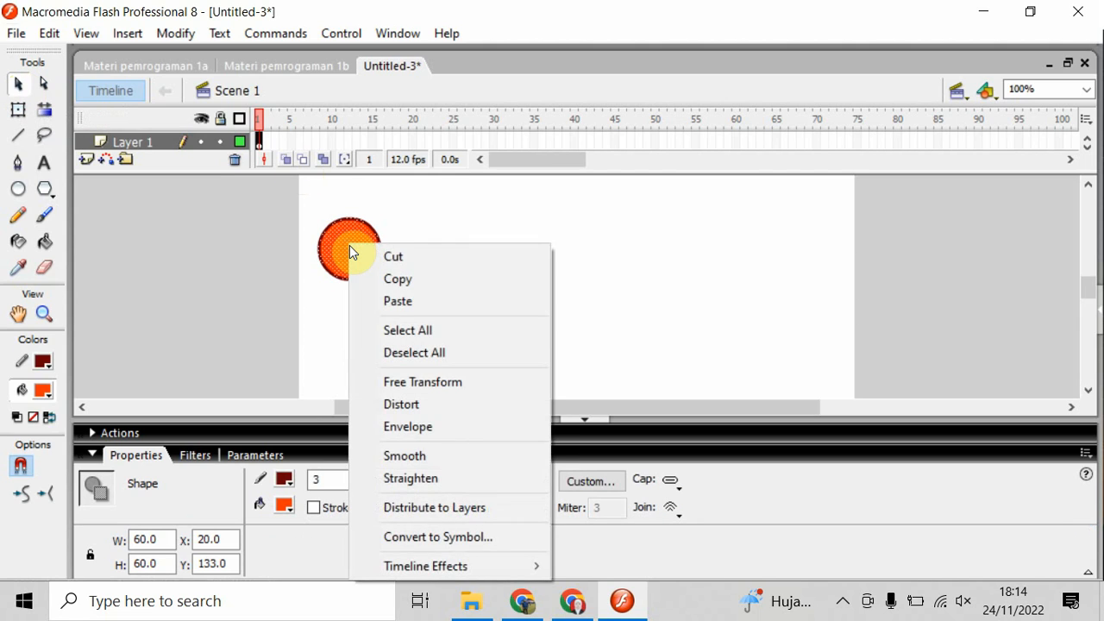
click(459, 537)
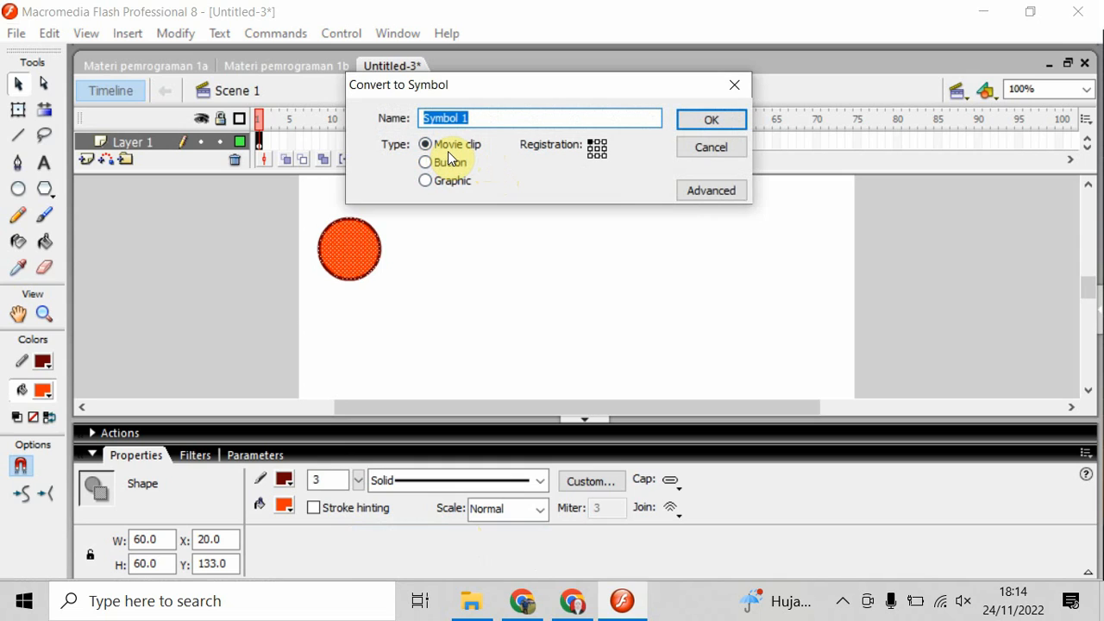
click(597, 150)
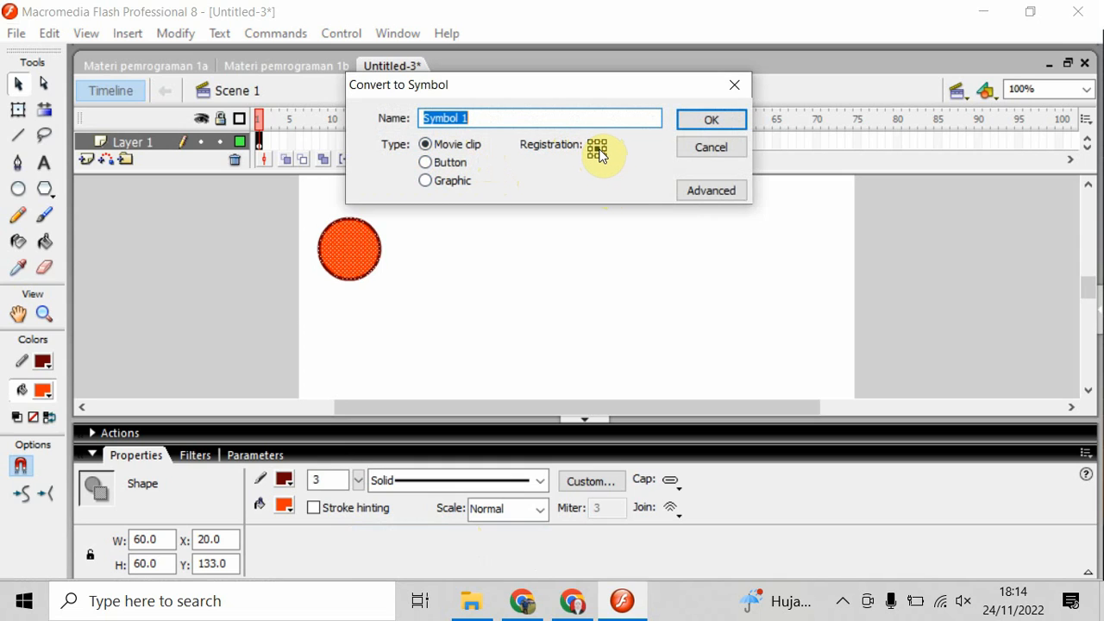
click(700, 122)
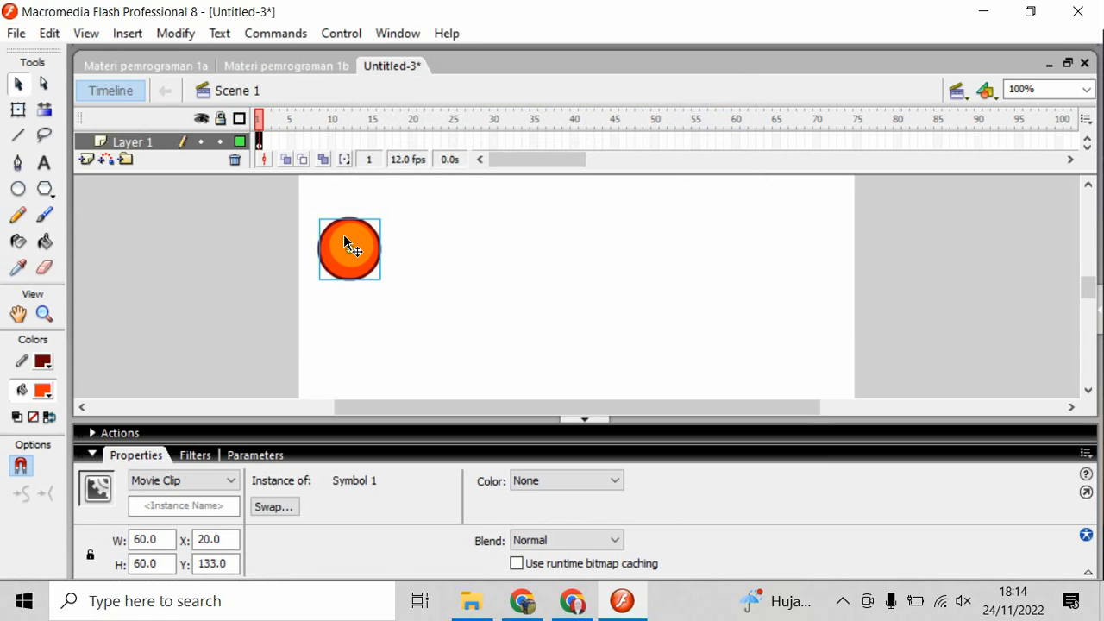
- Open the ActionScript editor for the circle's movie clip and write onClipEvent (load) on line 1
click(376, 456)
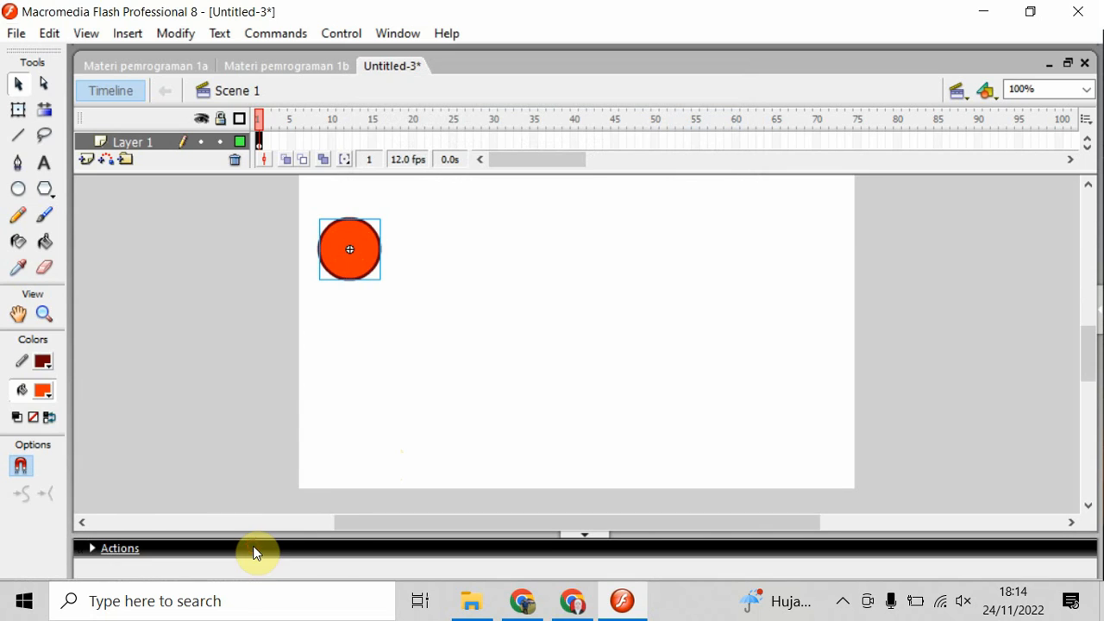
click(253, 549)
click(464, 250)
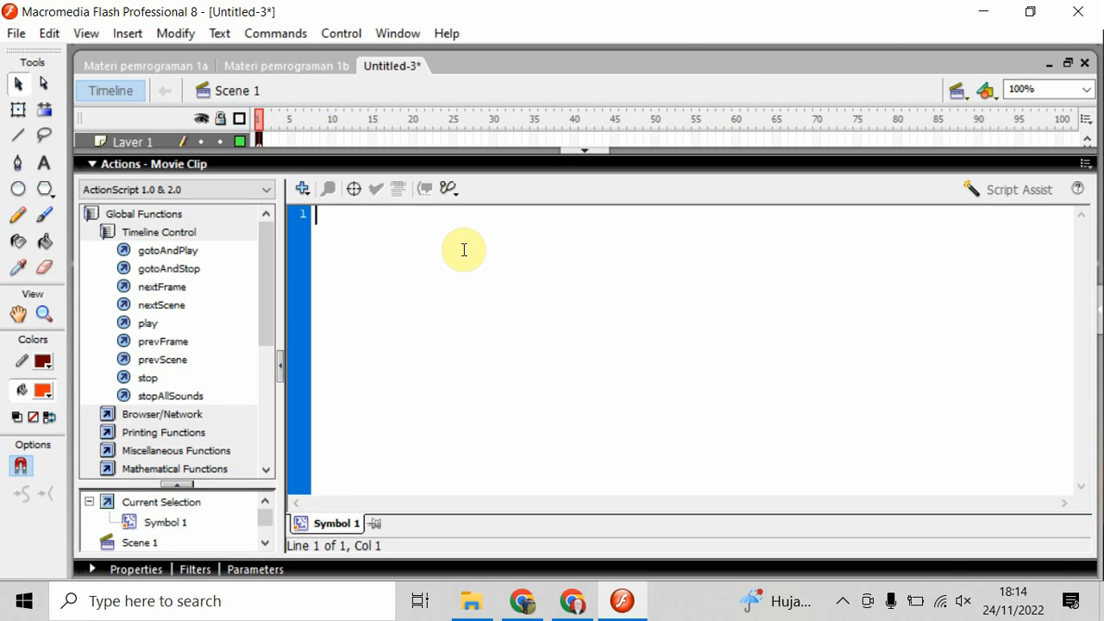
text(o)
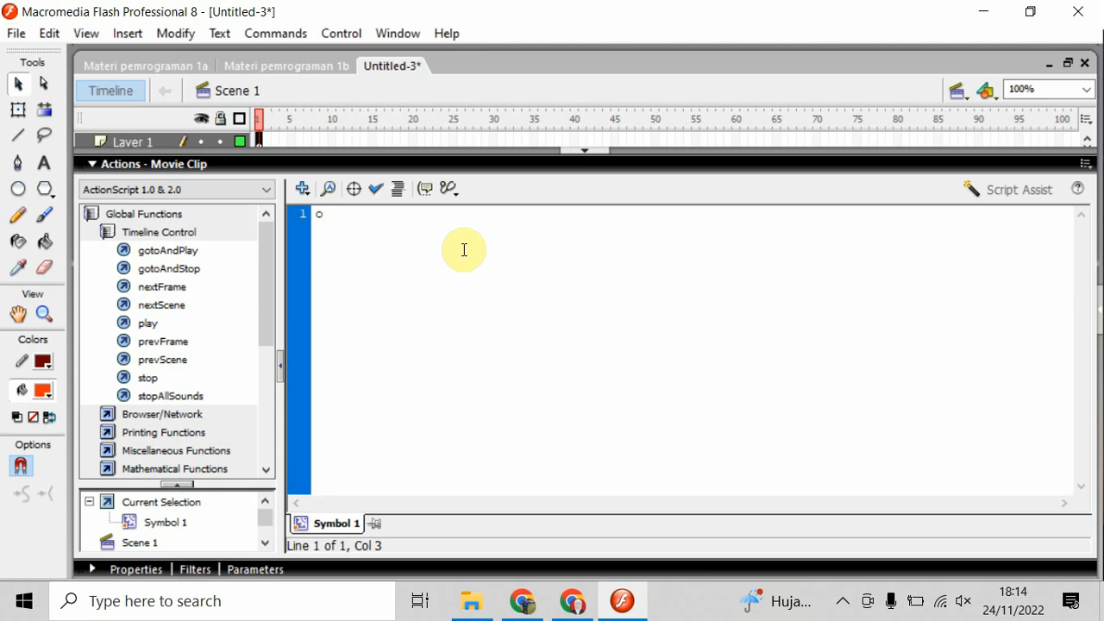
text(nClipEven)
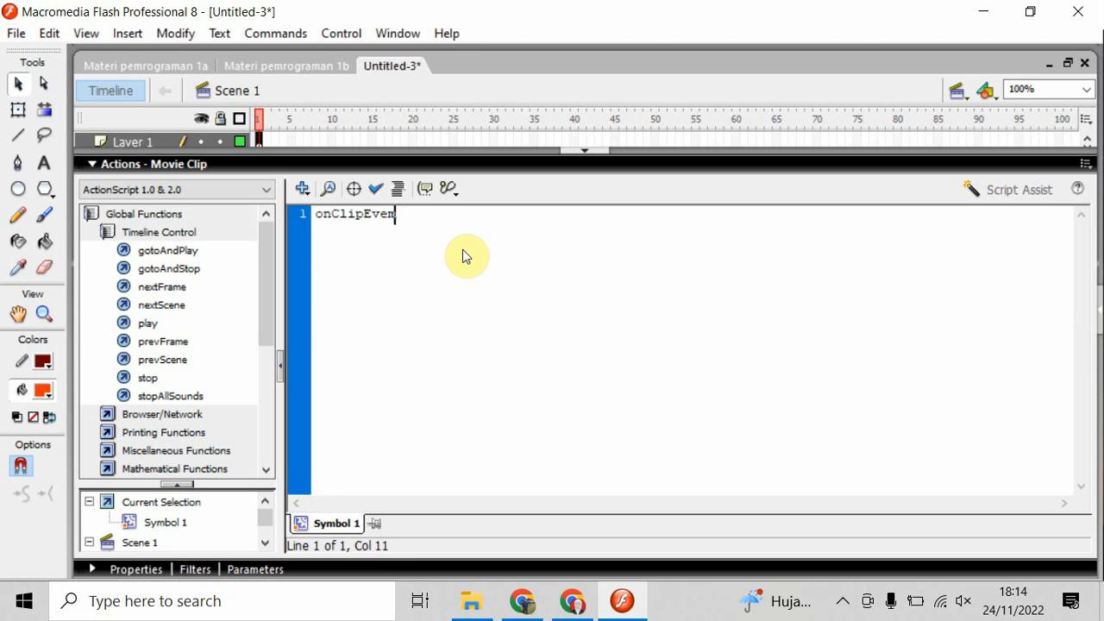
key(BackSpace)
text(nt ()
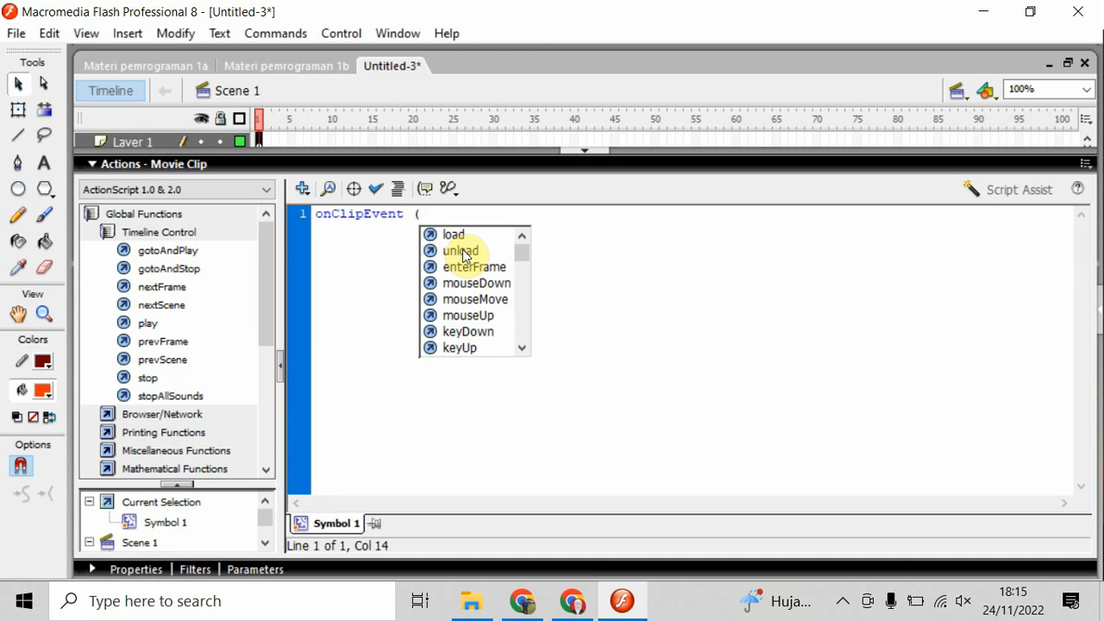
text(load)
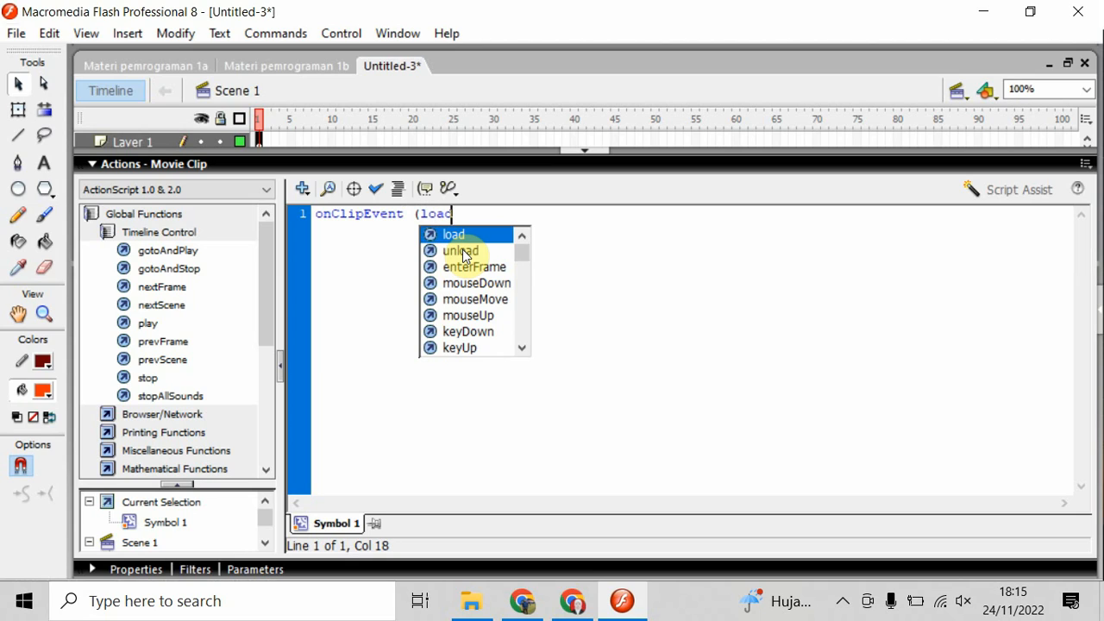
text())
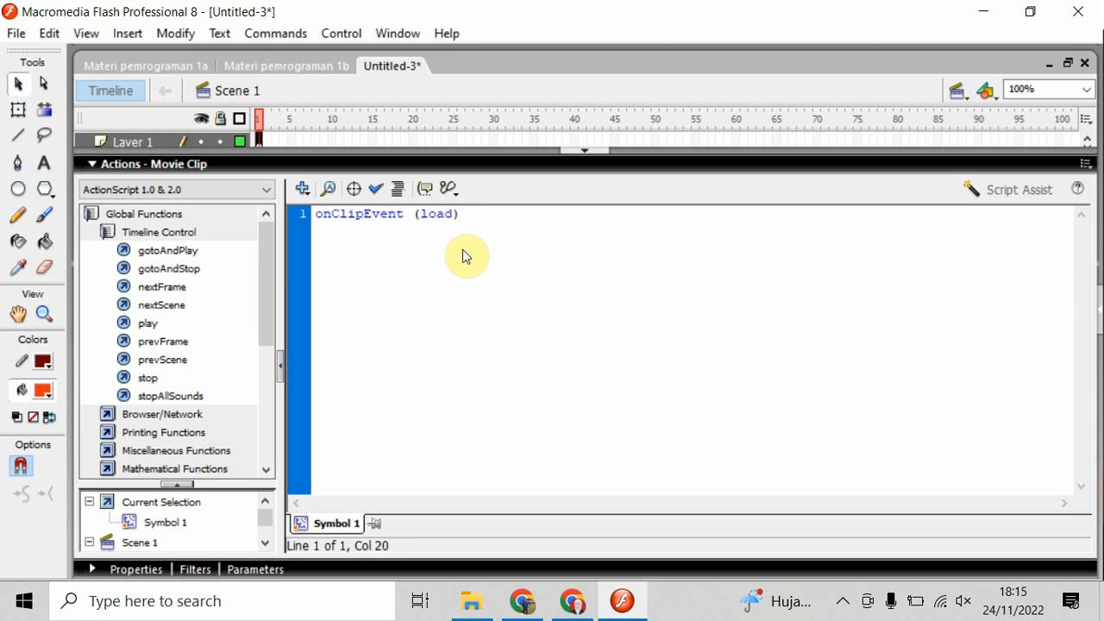
- Open the load handler's block with a brace and write kecepatan_ke_kanan = 10; on line 2
text( {)
key(Return)
text(kecepatan)
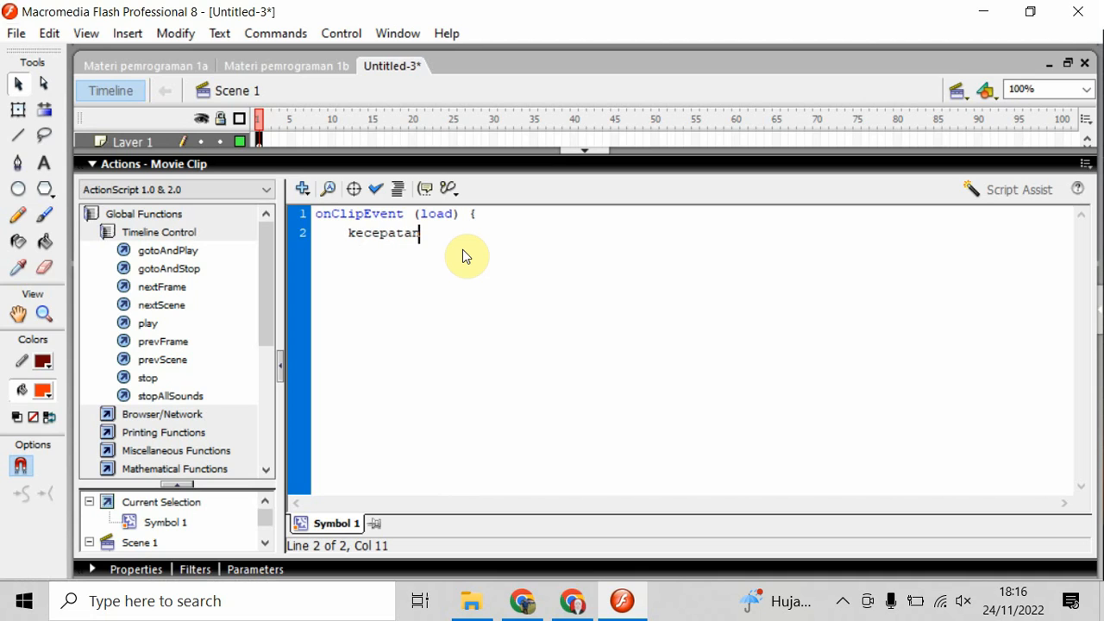
text(kekanan)
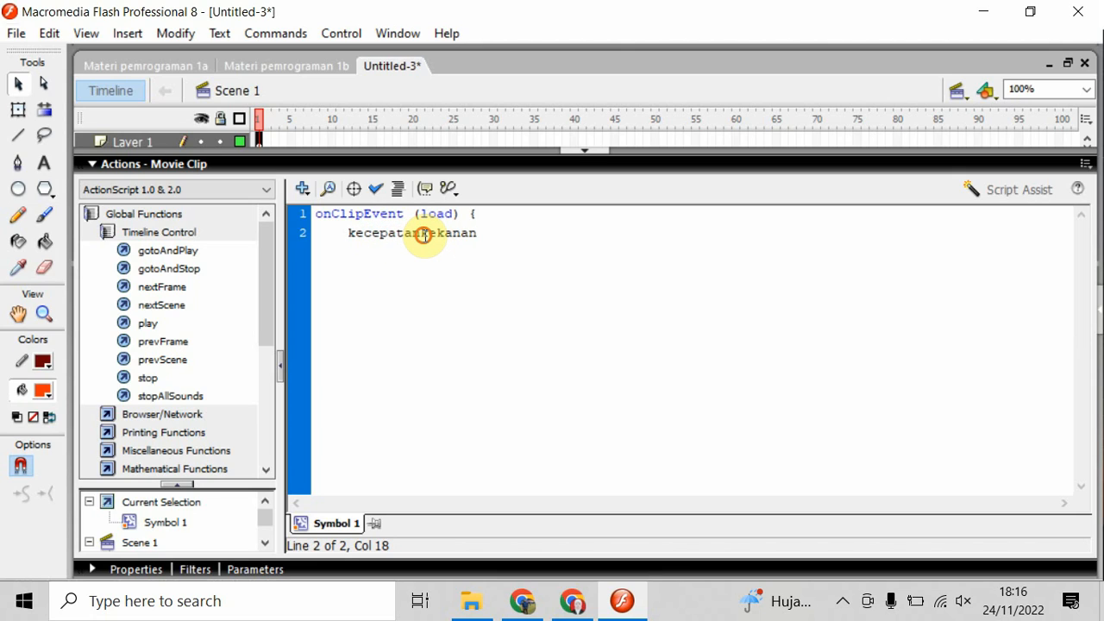
click(423, 235)
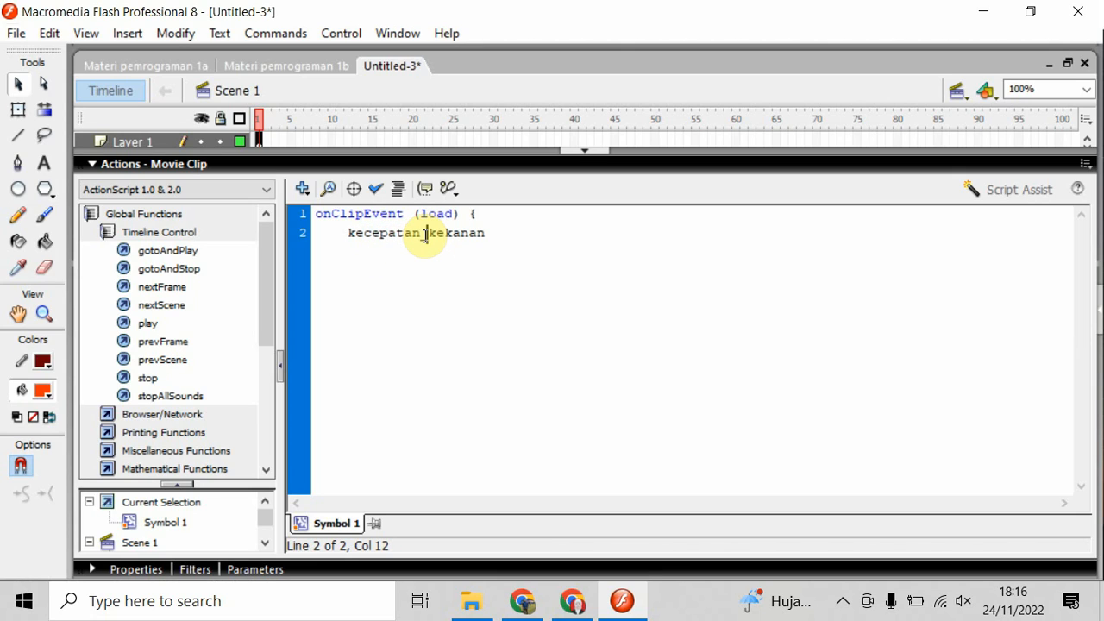
key(Right)
key(Right)
text(_)
text(= 10;)
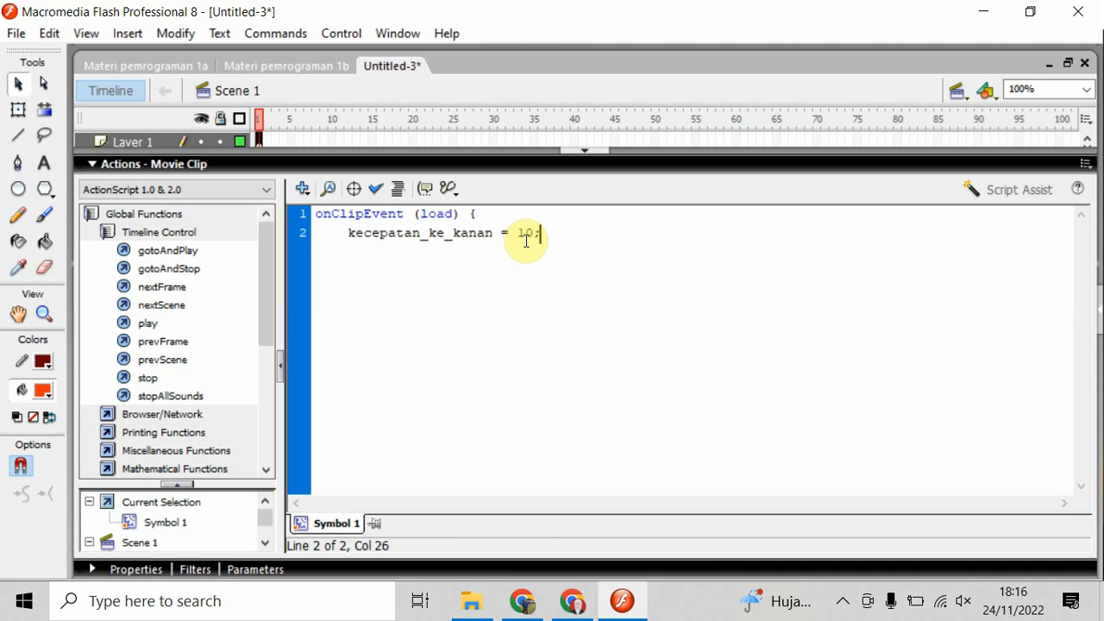
- Add the downward speed variable kecepatan_ke_bawah = 10; on line 3 of the load handler
key(Return)
text(kecepatan_)
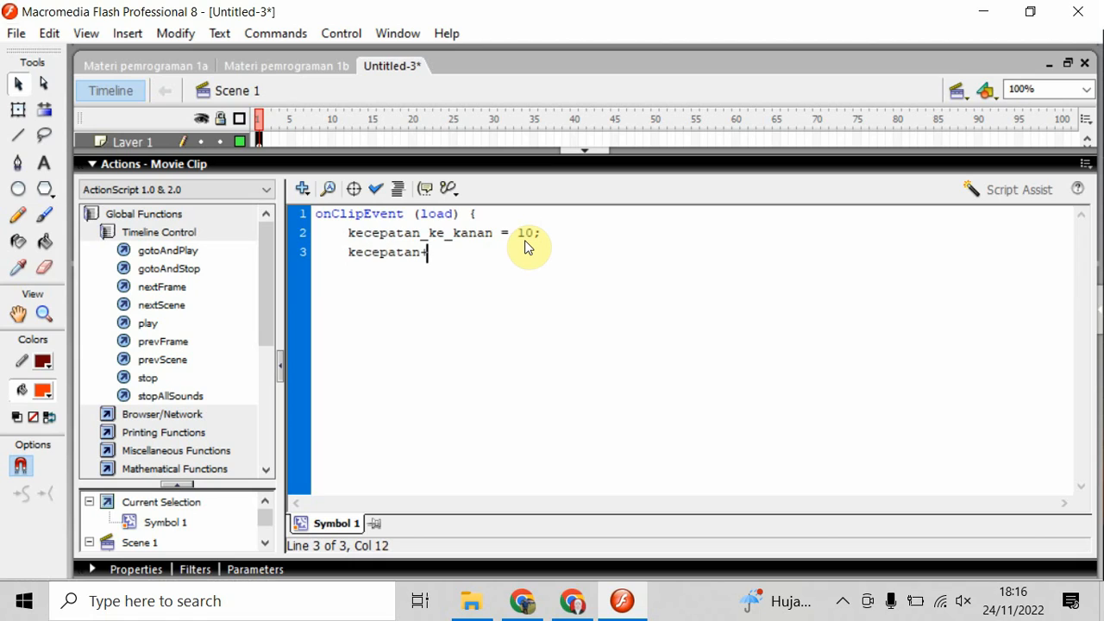
text(ke_bawah =)
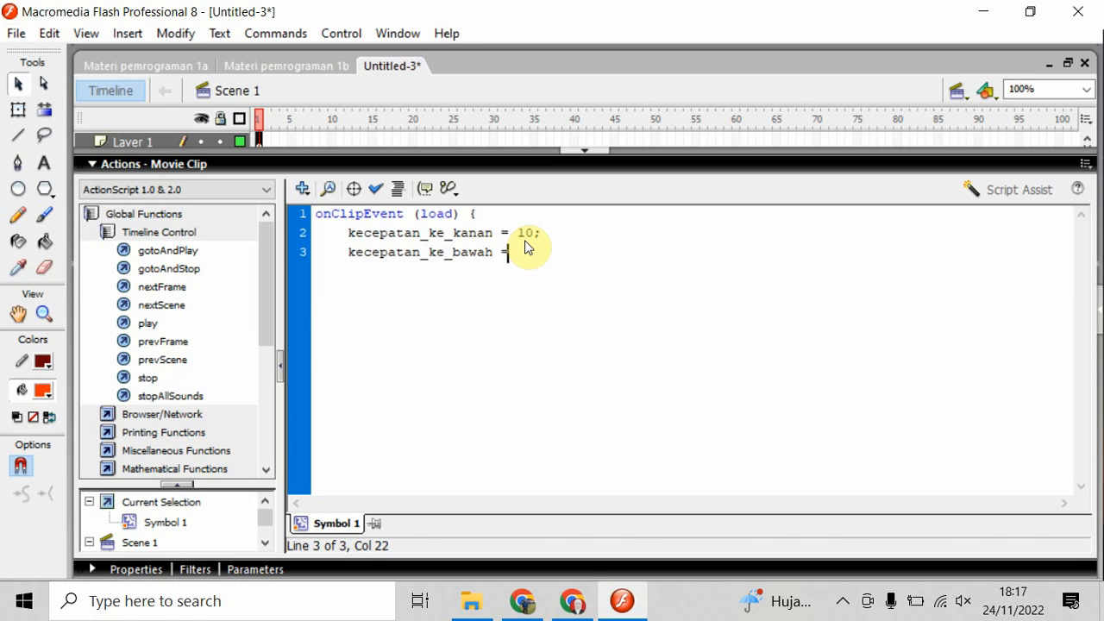
text( 10;)
- Add the limits bataskanan = 450; and batasbawah = 300; on lines 4 and 5, and close the load handler with a brace
key(Return)
text(bataskanan = )
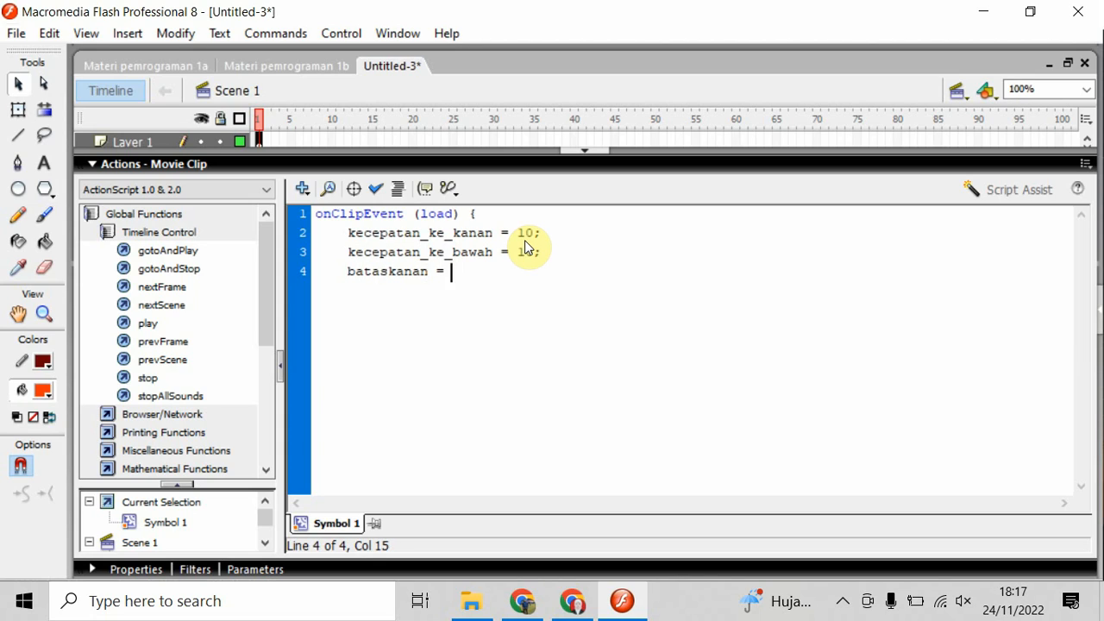
text(450;)
key(Return)
text(batasbawah)
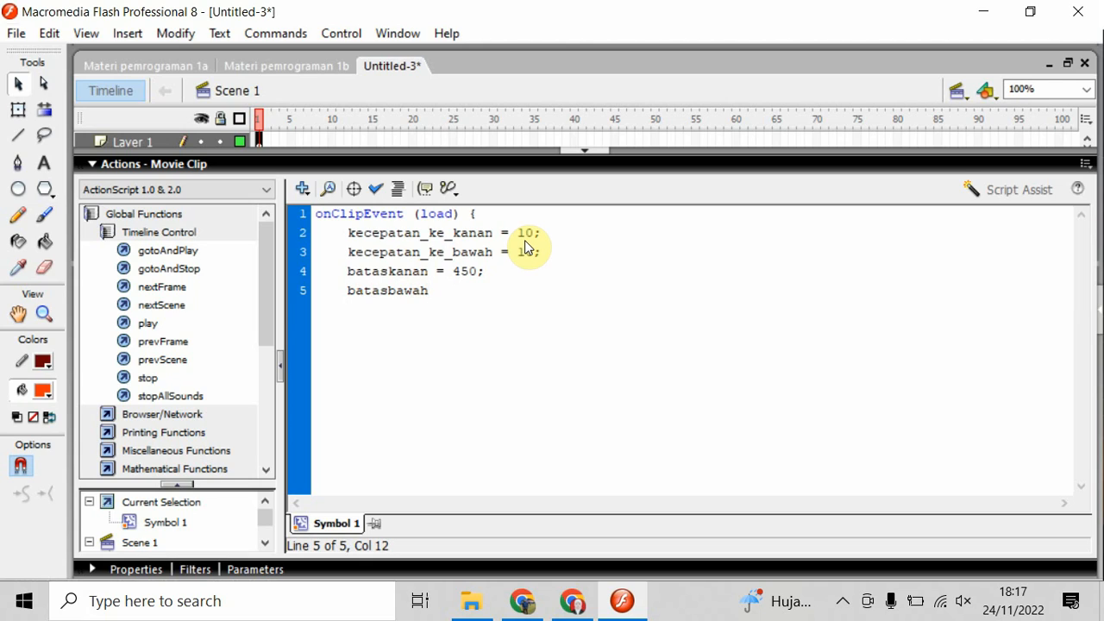
text( =)
text(300;)
key(Return)
text(})
- Start a second handler on line 7 with onClipEvent (enterFrame) {
key(Return)
text(on)
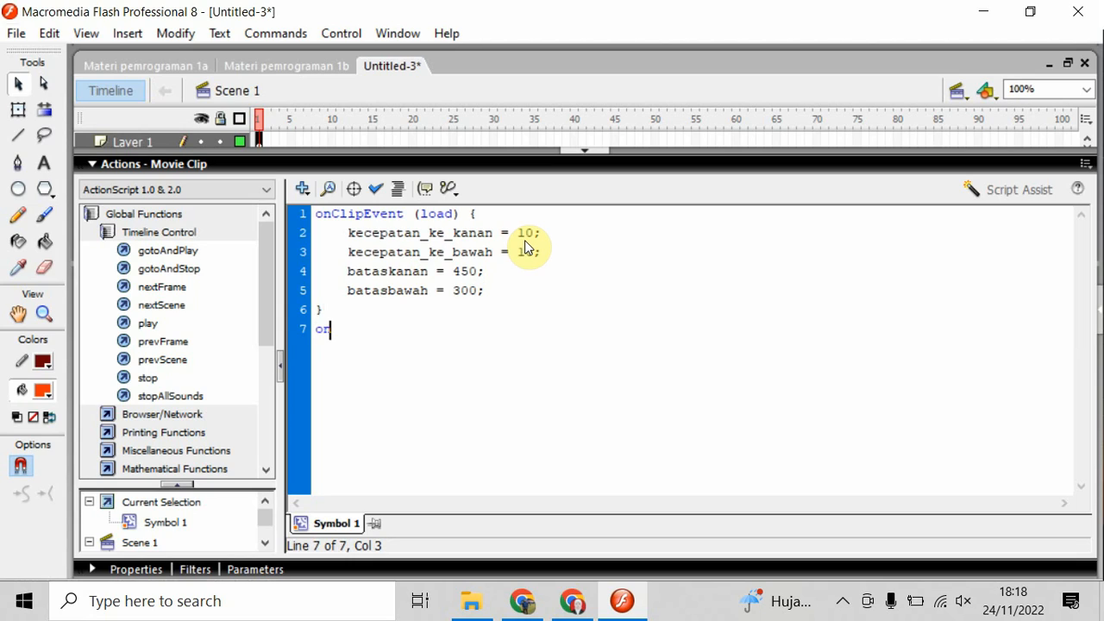
text(ClipEvent)
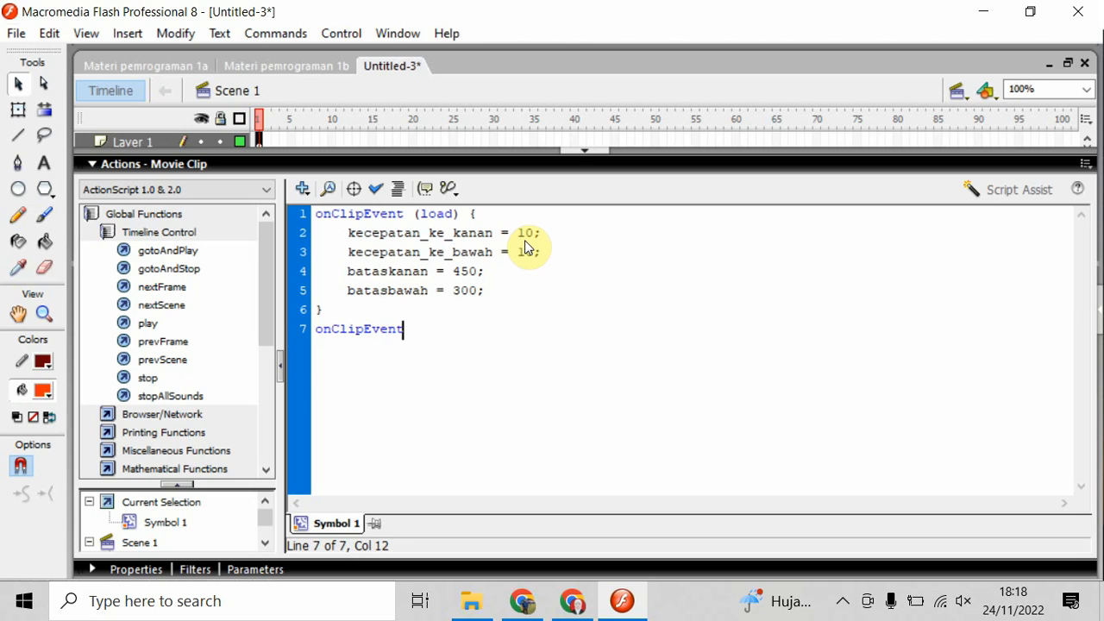
text( ()
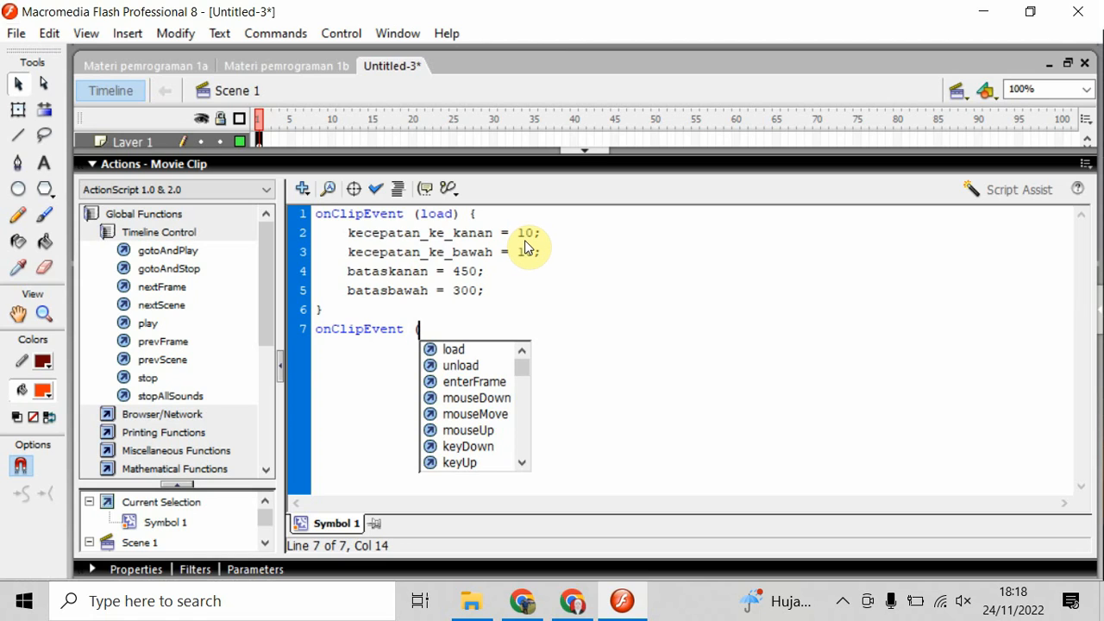
click(495, 395)
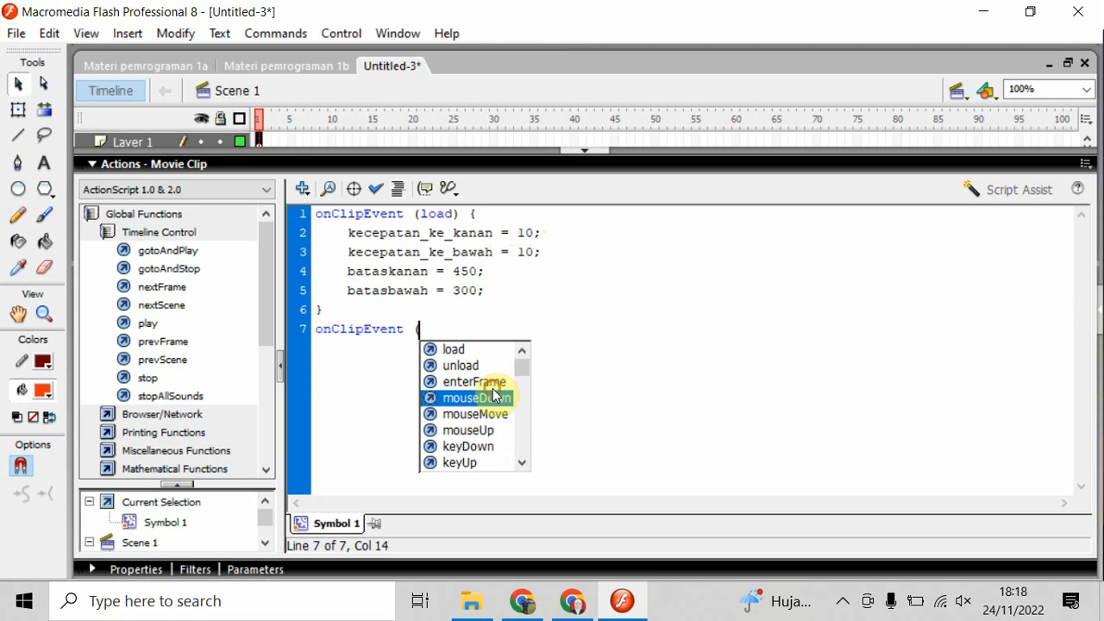
click(495, 385)
double_click(495, 385)
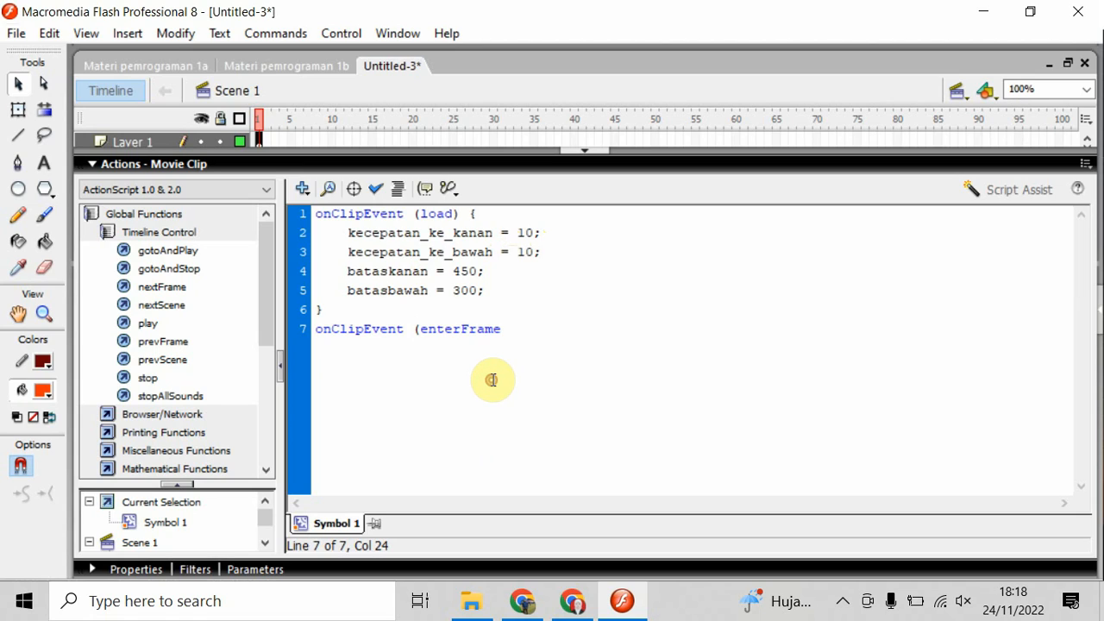
text())
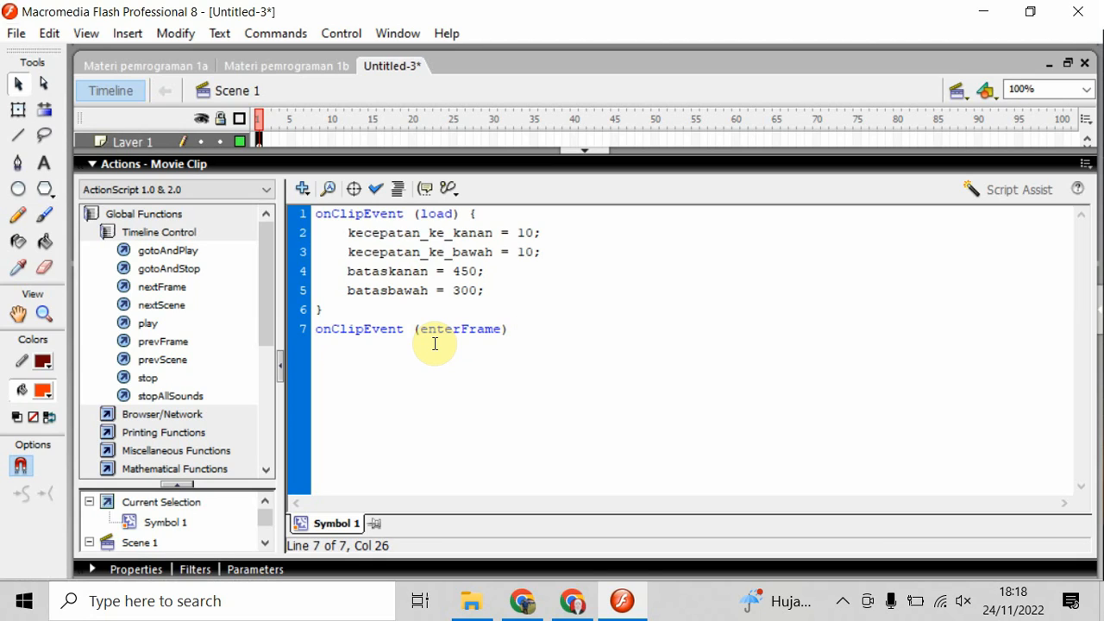
text({)
- Write _x += kecepatan_ke_kanan; on line 8 inside the enterFrame handler
key(Return)
text(_x)
text(+= k)
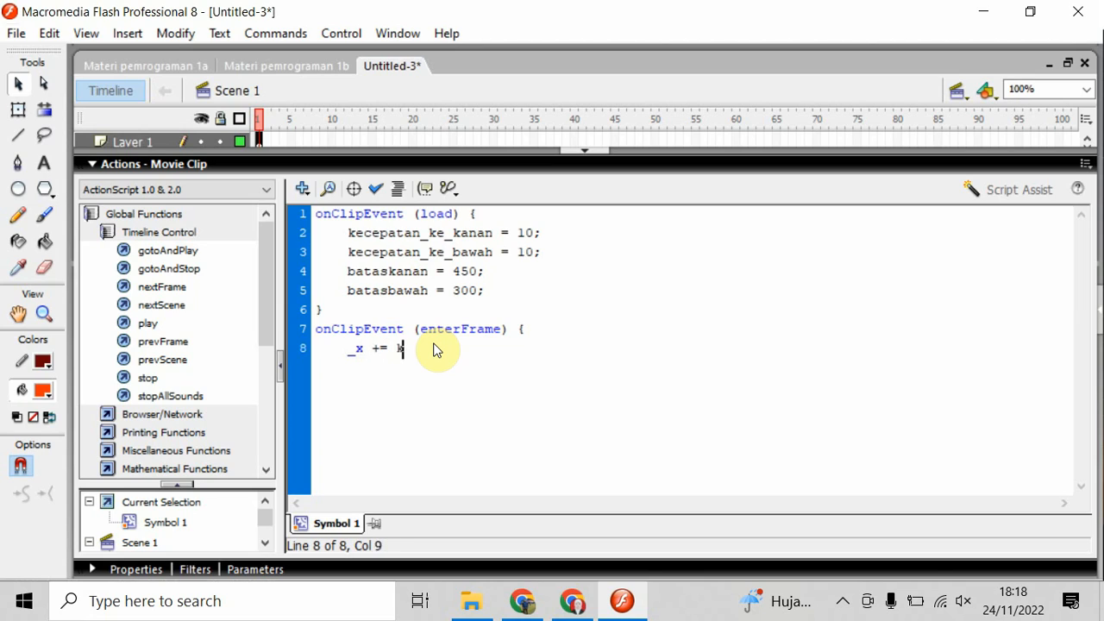
text(ecepatan_ke_kanan)
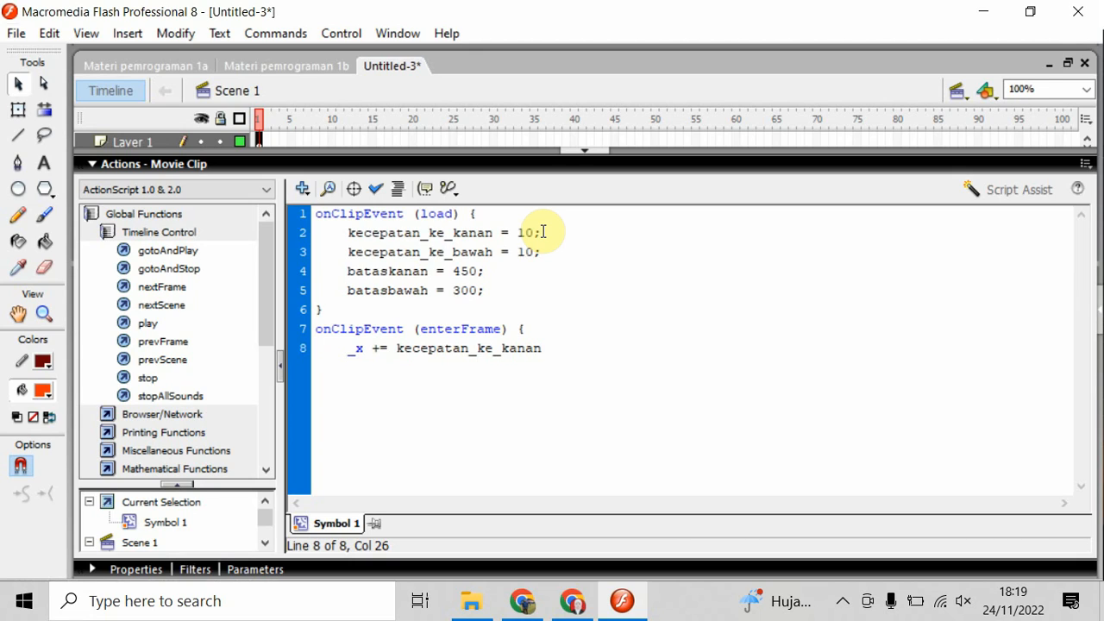
text(;)
- Add the right-limit condition if (_x >= bataskanan) { on line 9
key(Return)
text(if ()
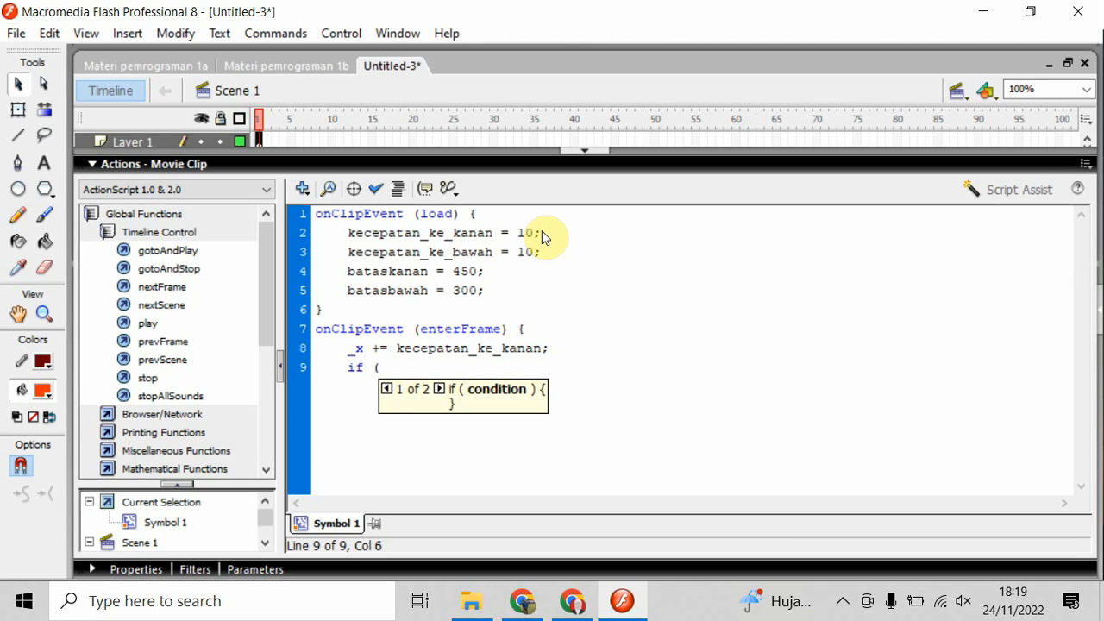
text(_x)
text( >)
text(=)
text( ba)
text(tas)
text(ka)
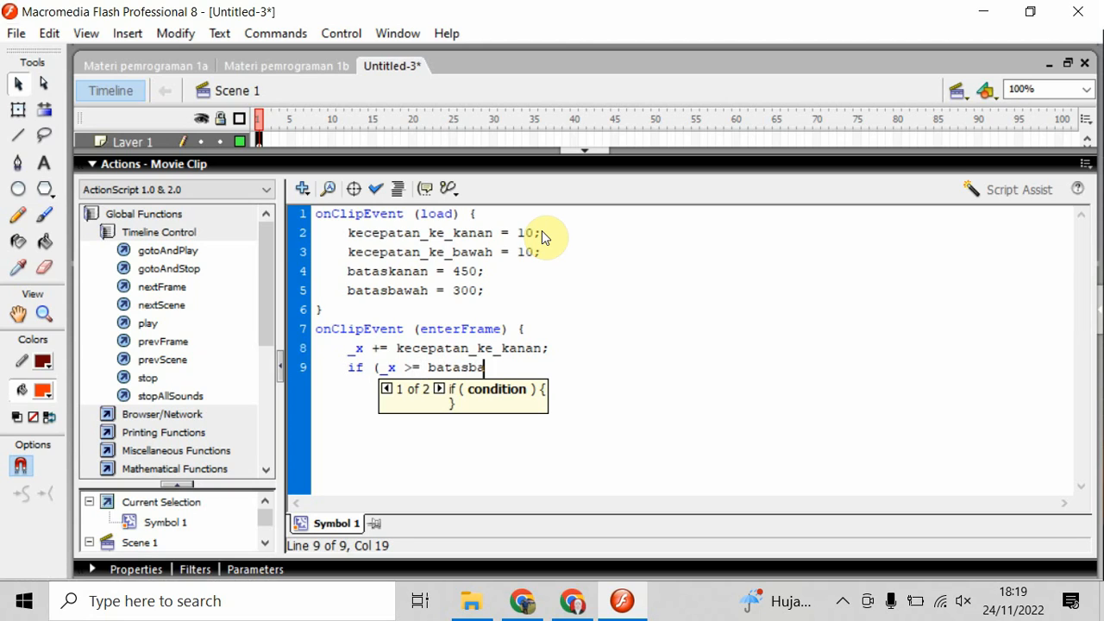
key(BackSpace)
key(BackSpace)
text(kanan)
text() )
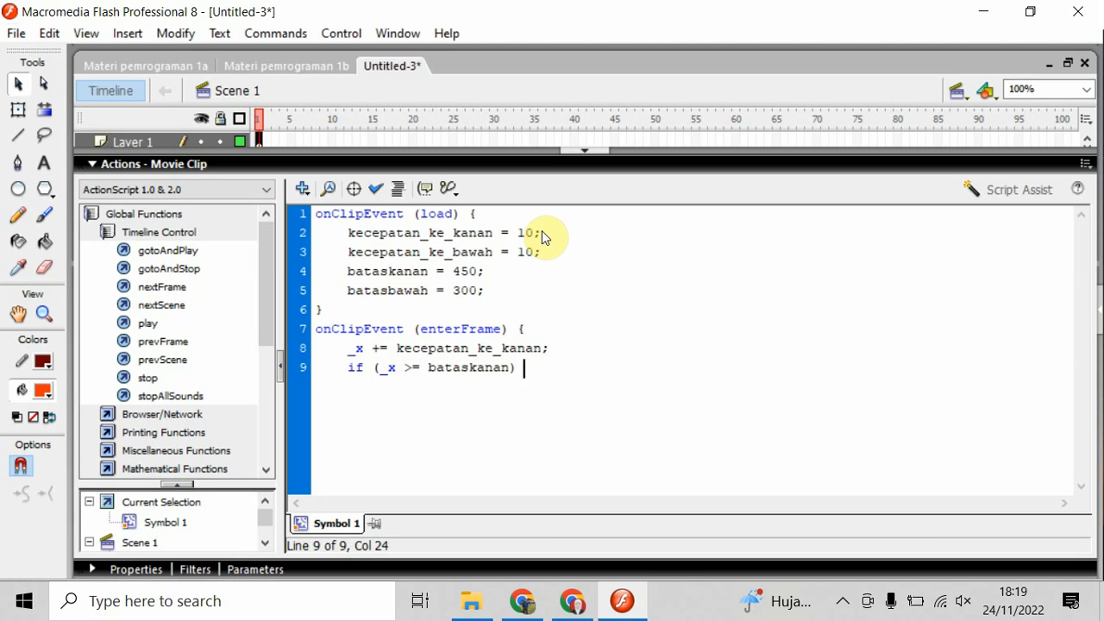
text({)
- Inside the right-limit condition, write kecepatan_ke_kanan = 0; on line 10 and _y += kecepatan_ke_bawah; on line 11
key(Return)
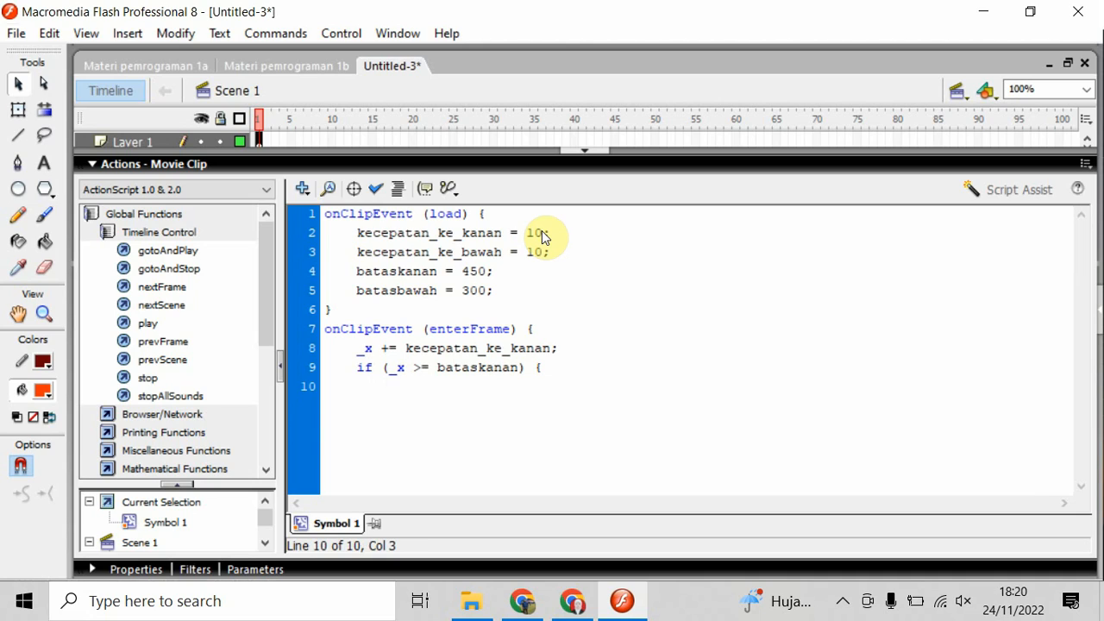
text(kecepatan_)
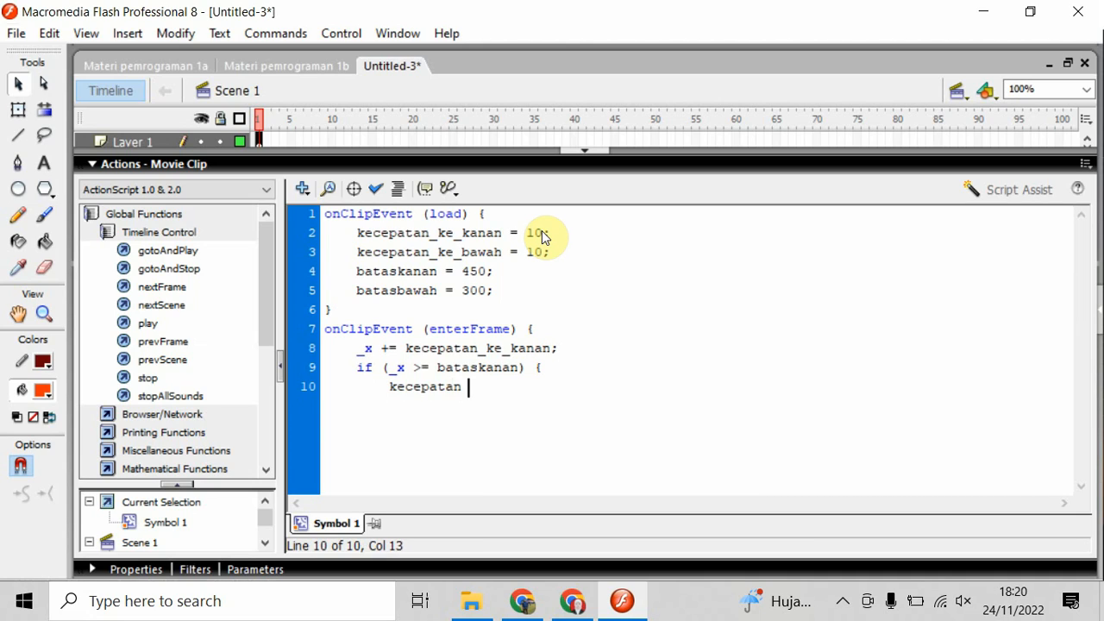
text(ke_kanan = 0;)
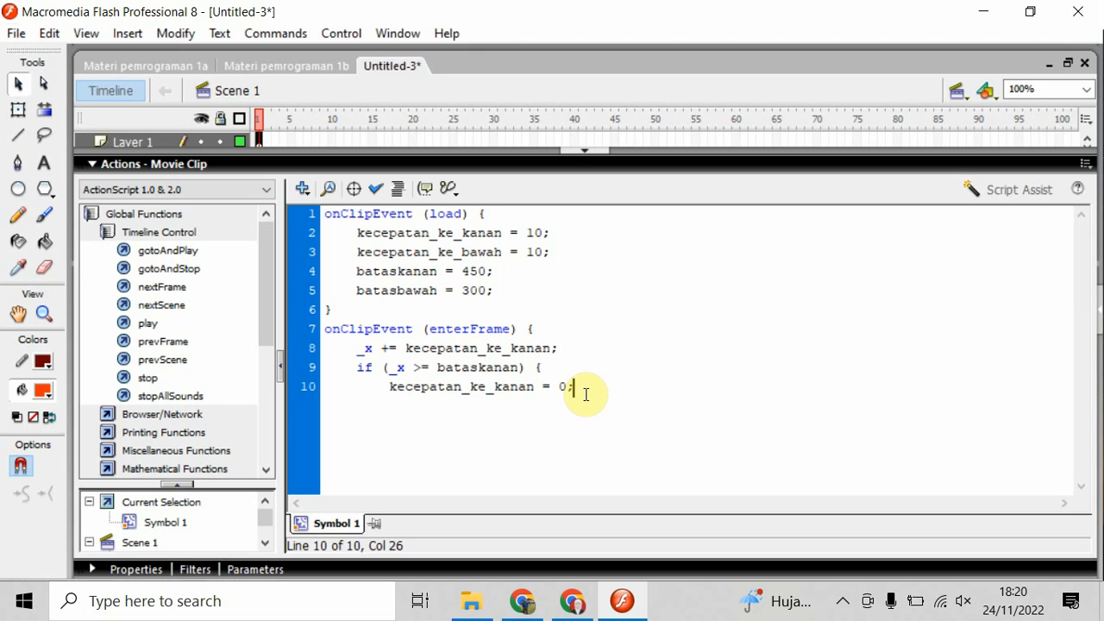
key(Return)
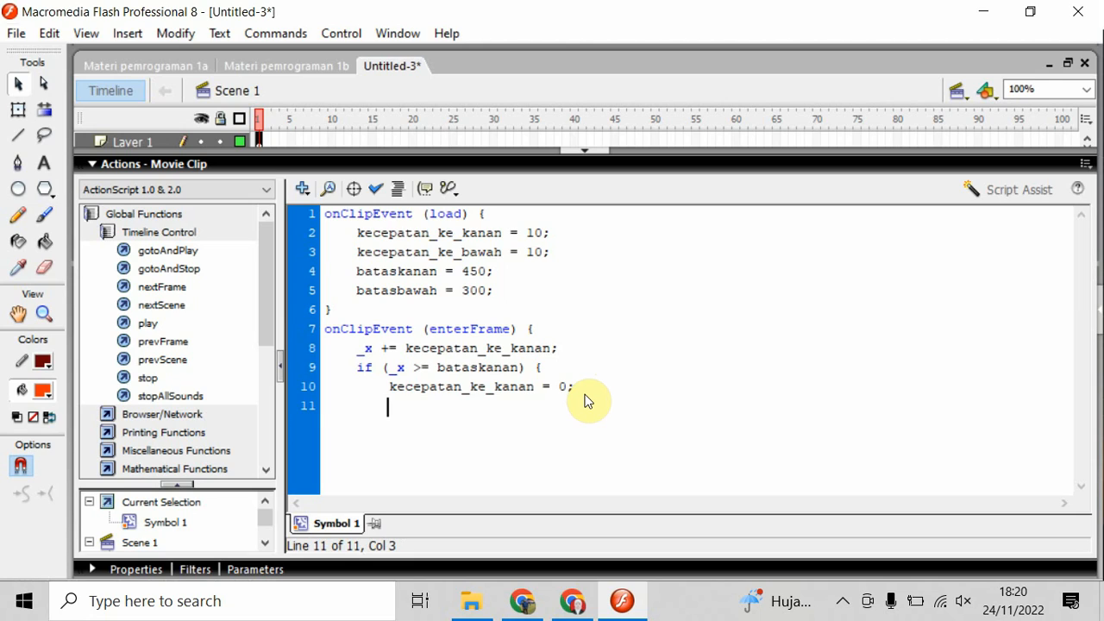
text(_y += kecepatan_)
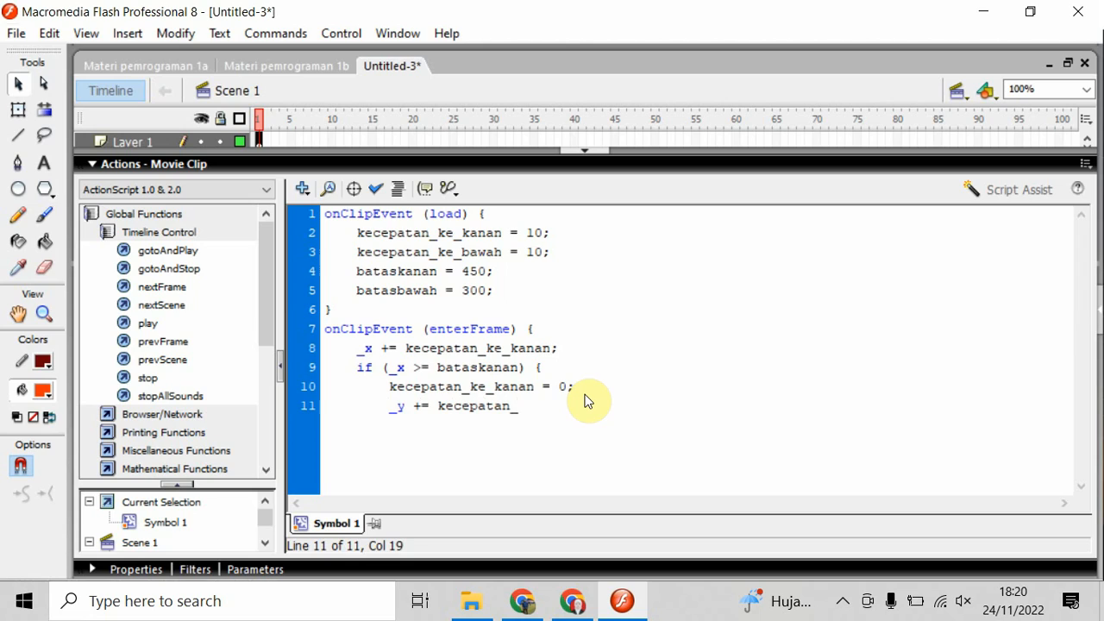
text(ke_bawah;)
- Nest the condition if (_y >= batasbawah) { on line 12 and write kecepatan_ke_bawah = 0; inside it on line 13
key(Return)
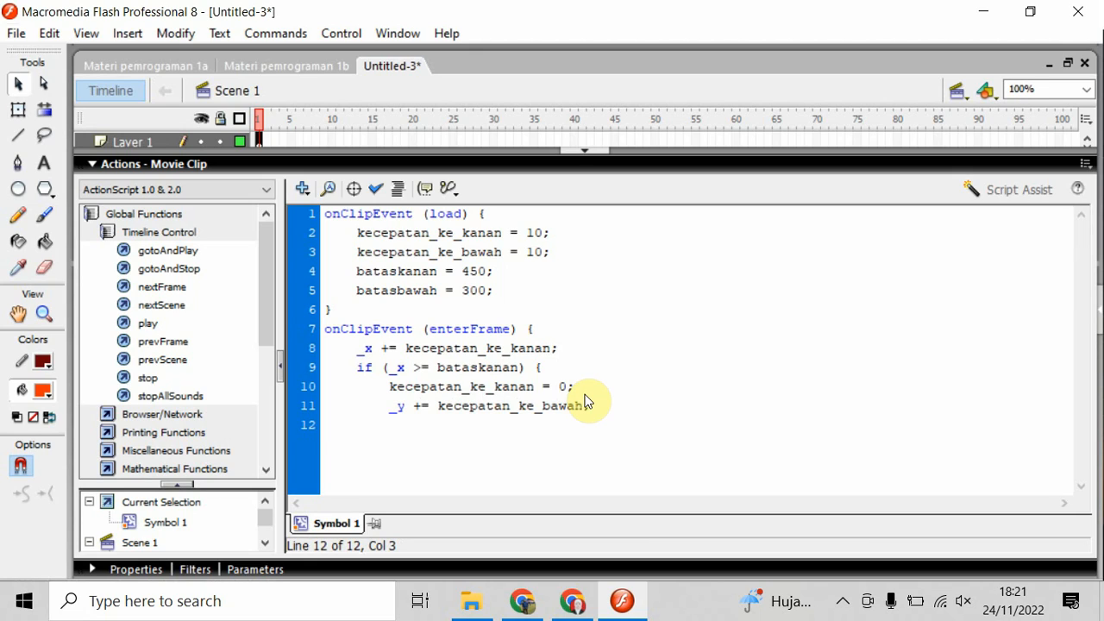
text(if ()
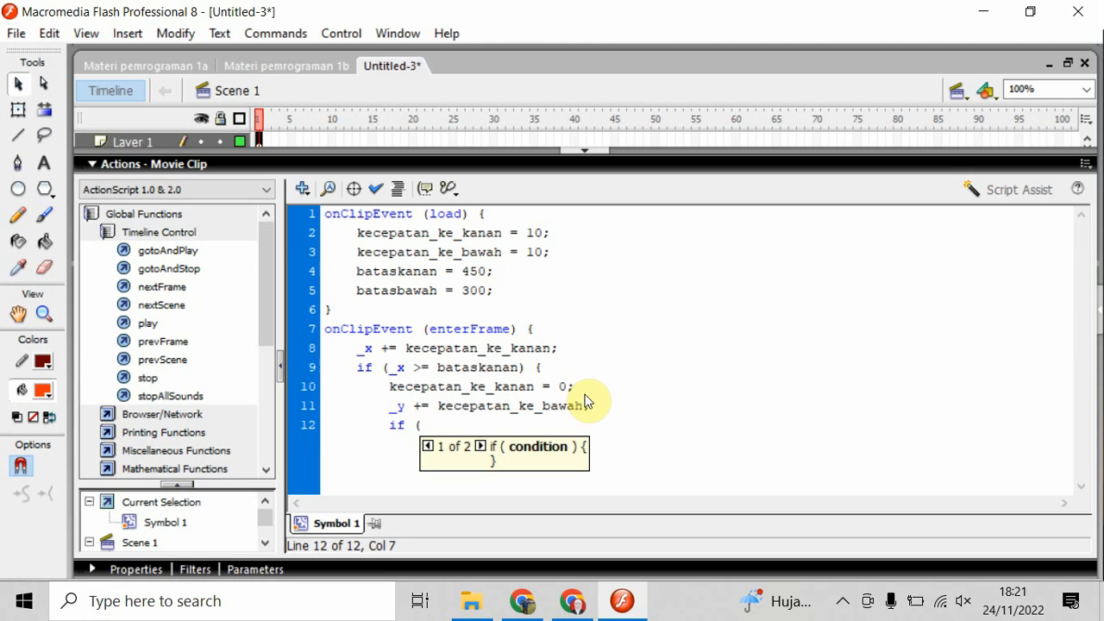
text(_y >= batasbawah))
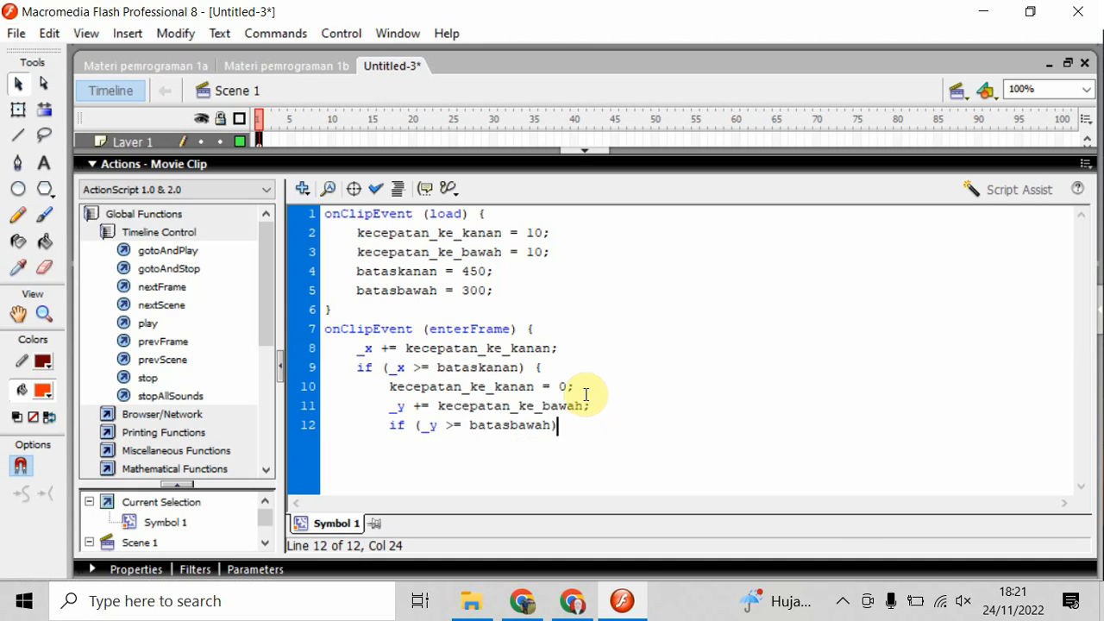
text( {)
key(Return)
text(kecepatan)
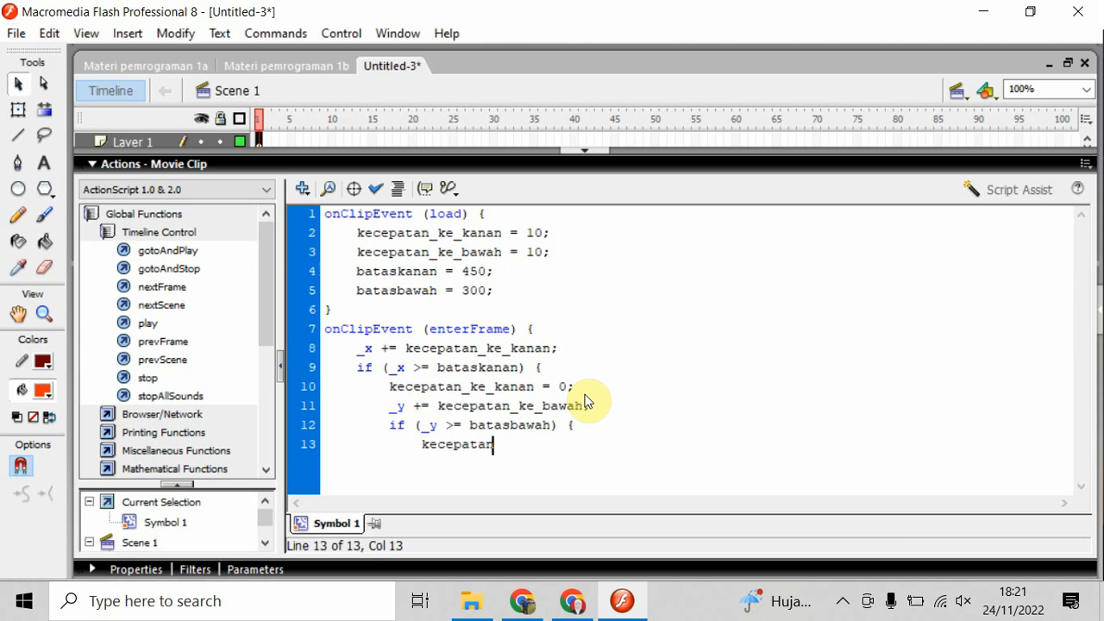
text(_ke_bawah = 0;)
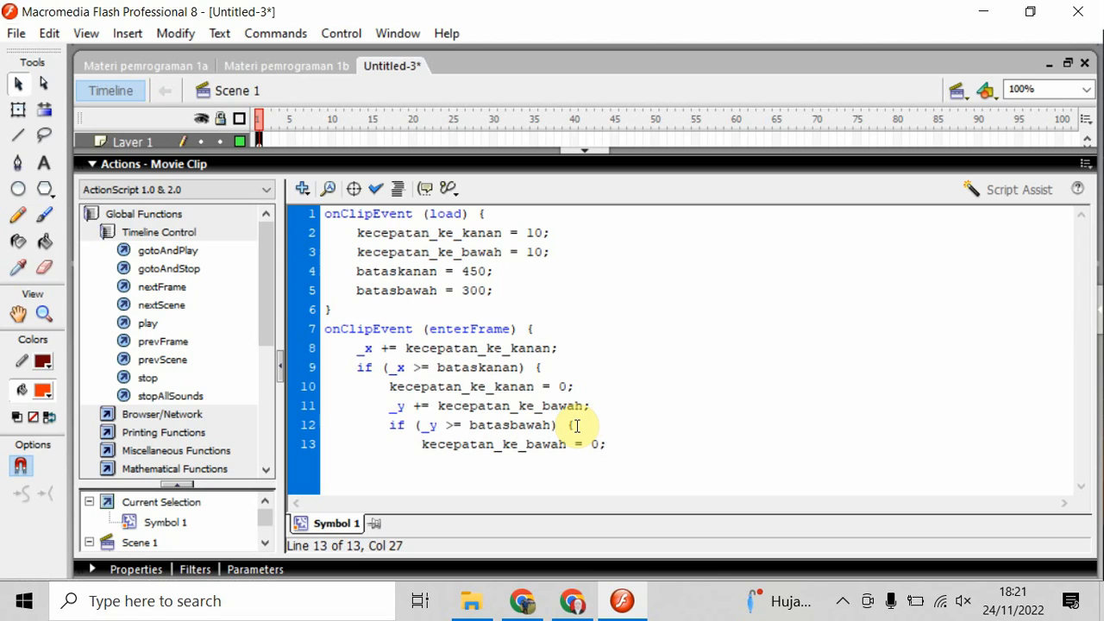
- Close both if blocks and the enterFrame handler with braces on lines 14 to 16, and check the script's syntax
key(Return)
text(})
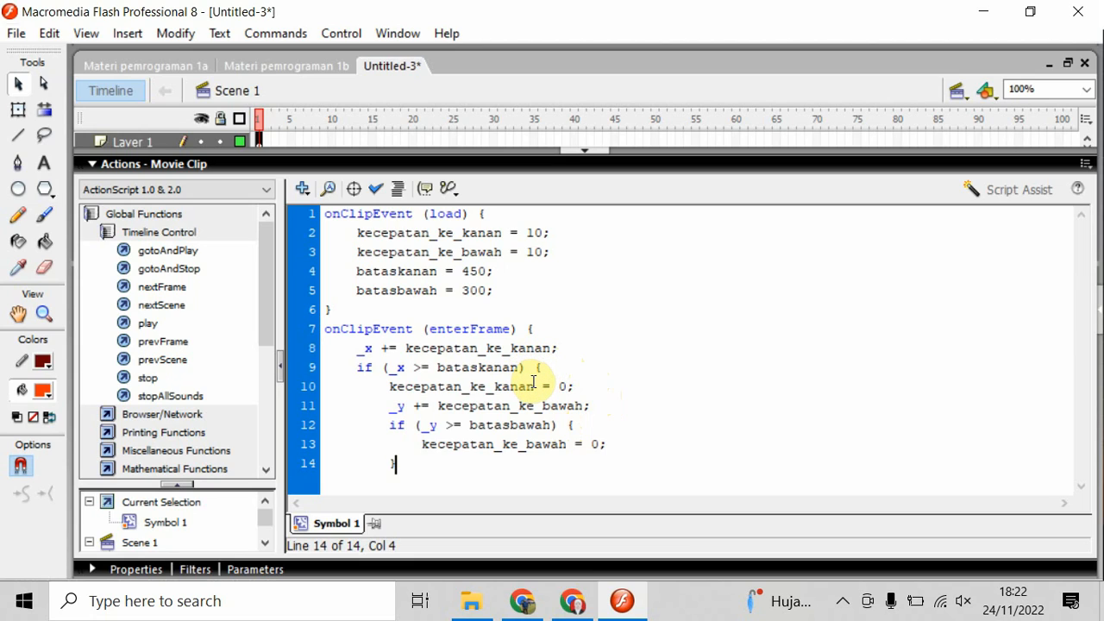
key(Return)
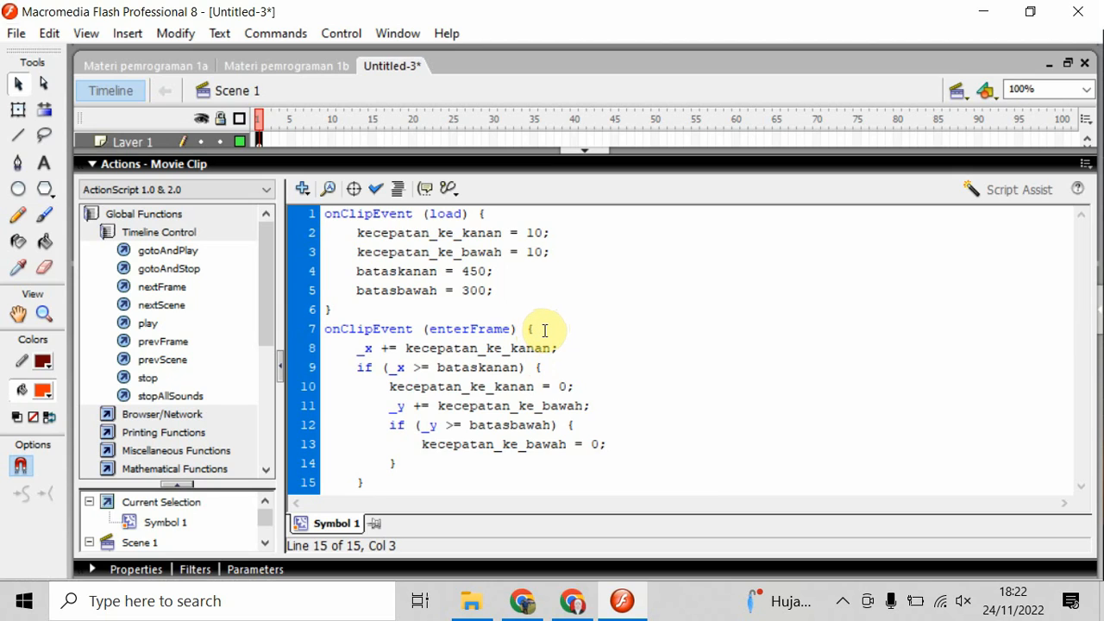
key(Return)
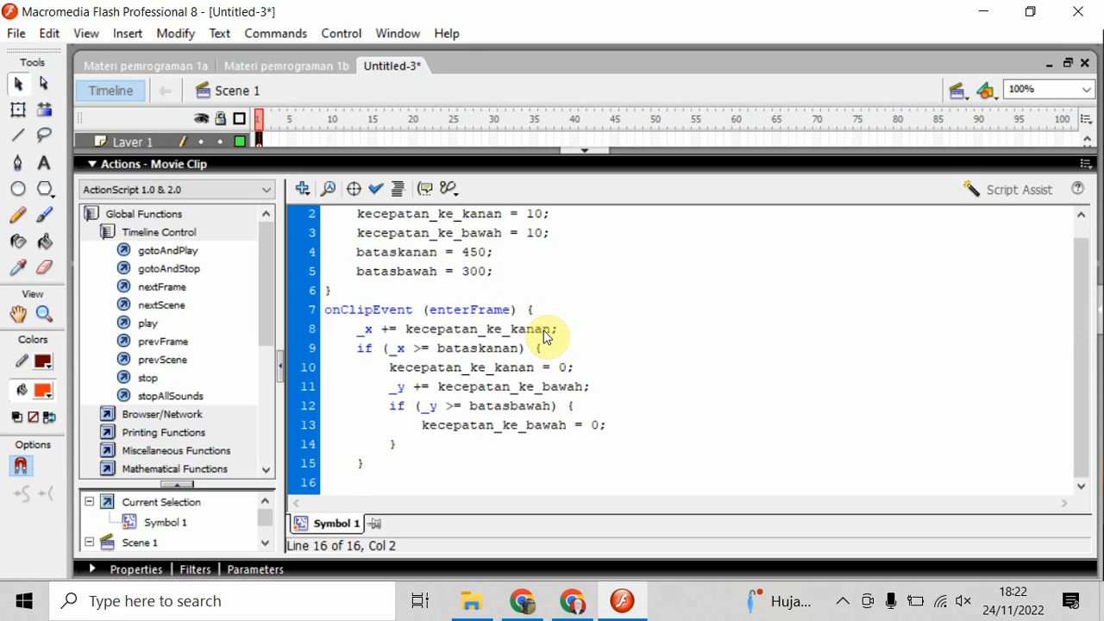
text(})
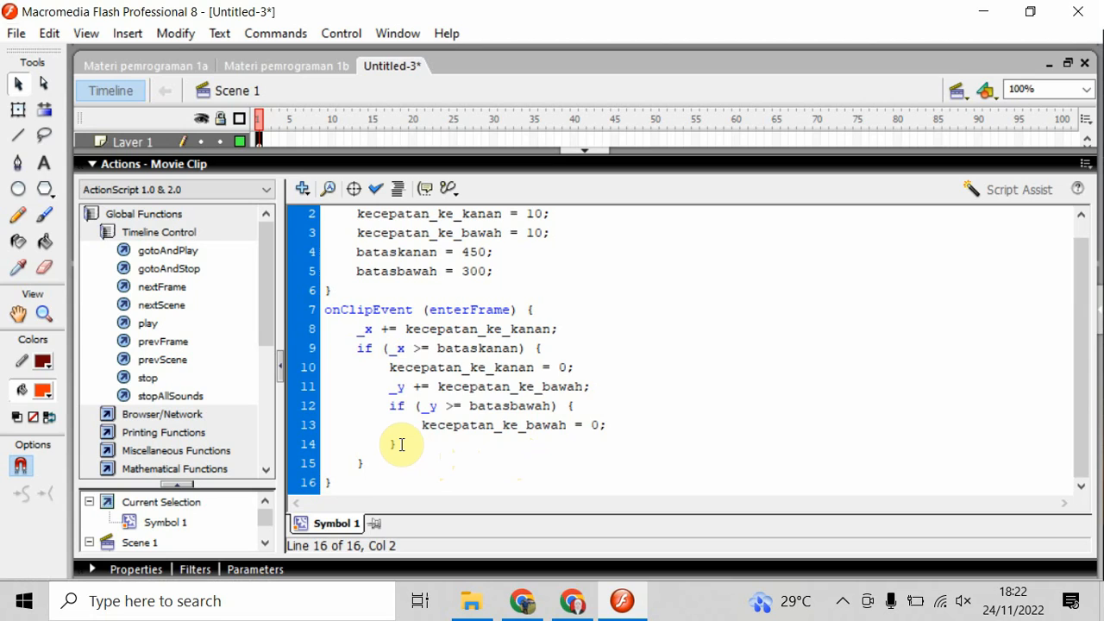
click(374, 192)
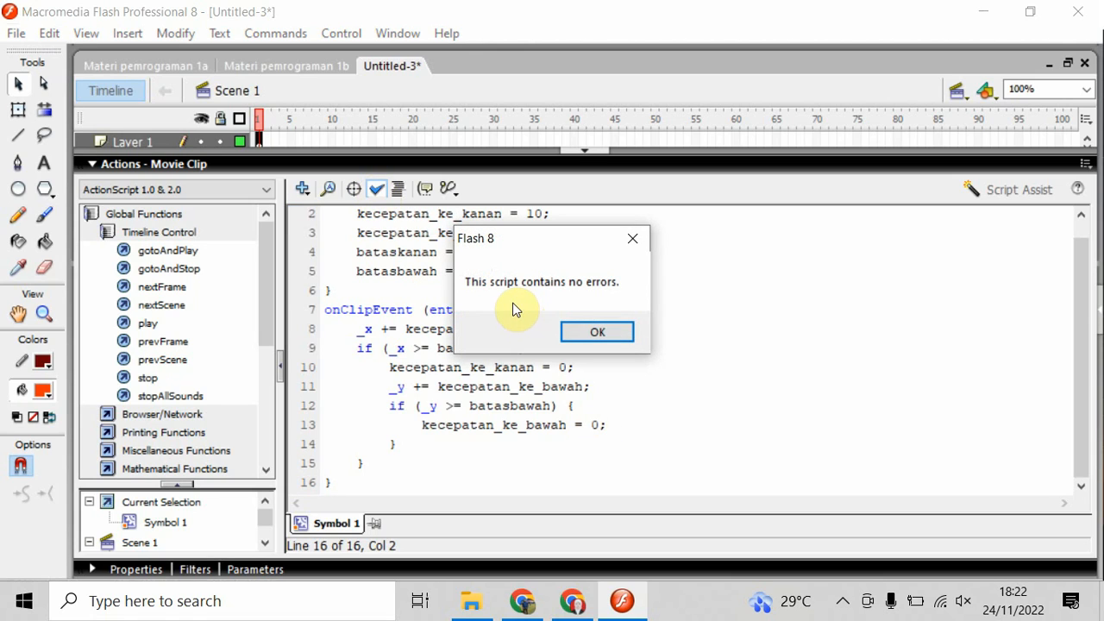
click(609, 334)
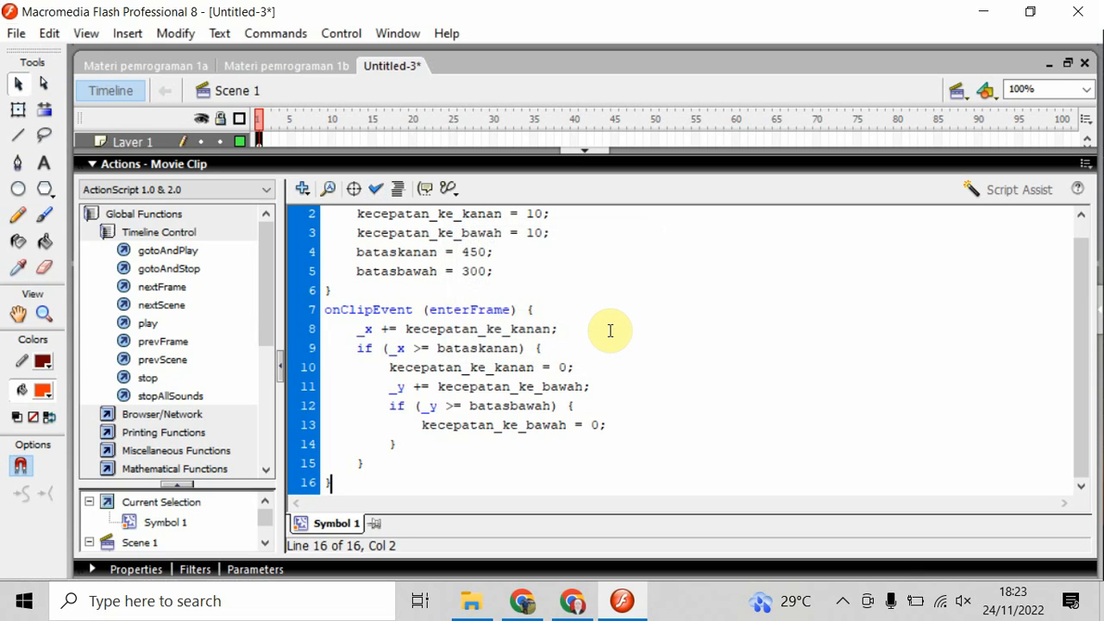
- Test the movie to check the circle's scripted movement right and down, and collapse the script editor after closing the preview
key(ctrl+Return)
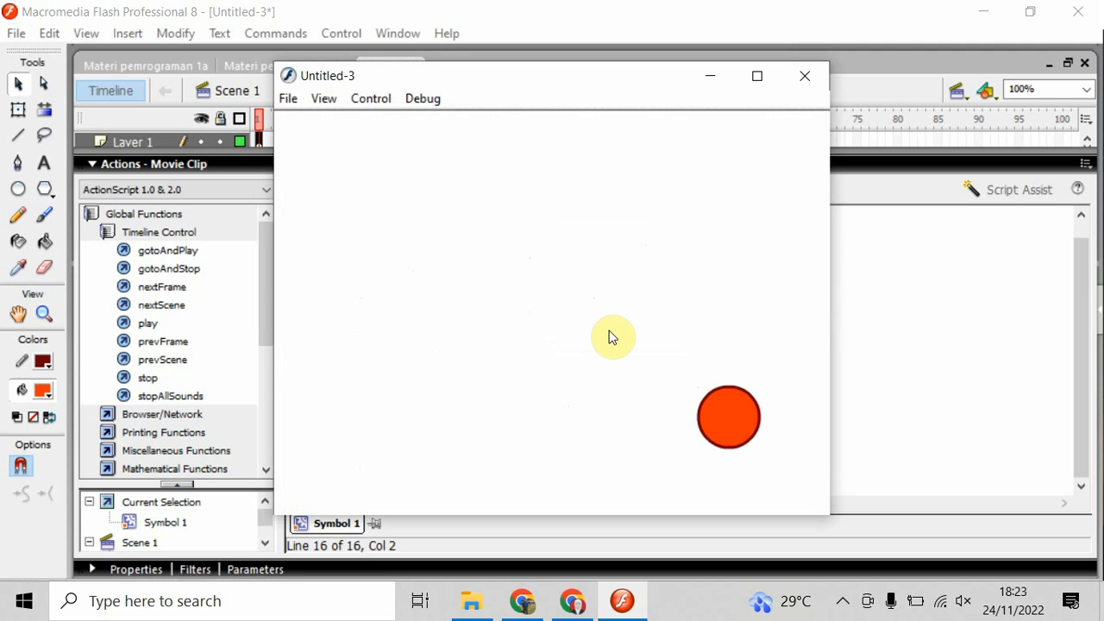
click(806, 77)
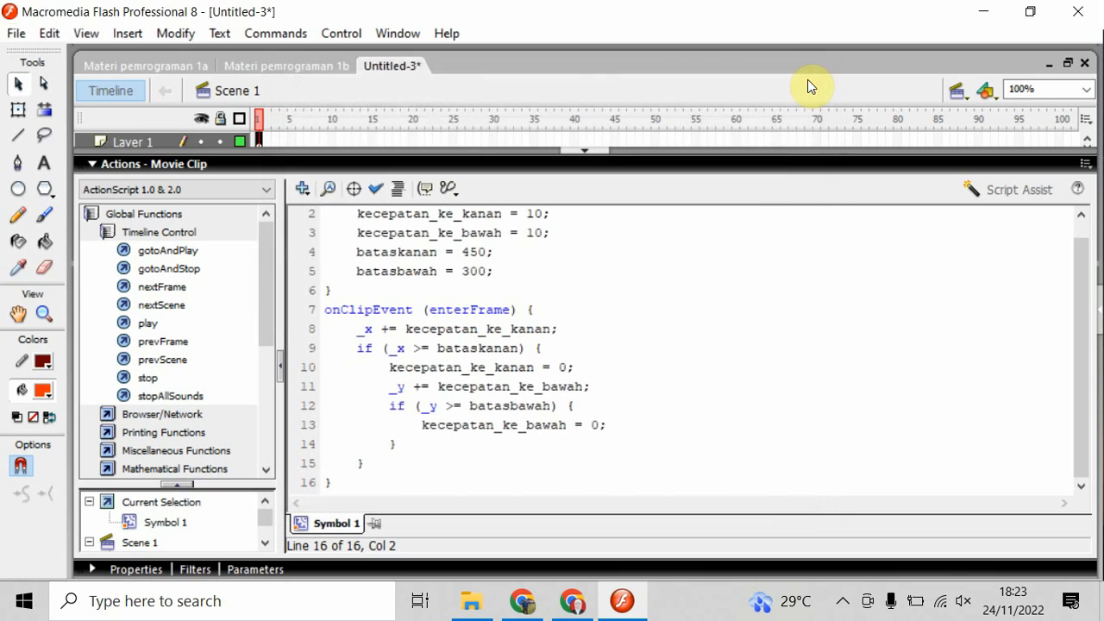
click(737, 167)
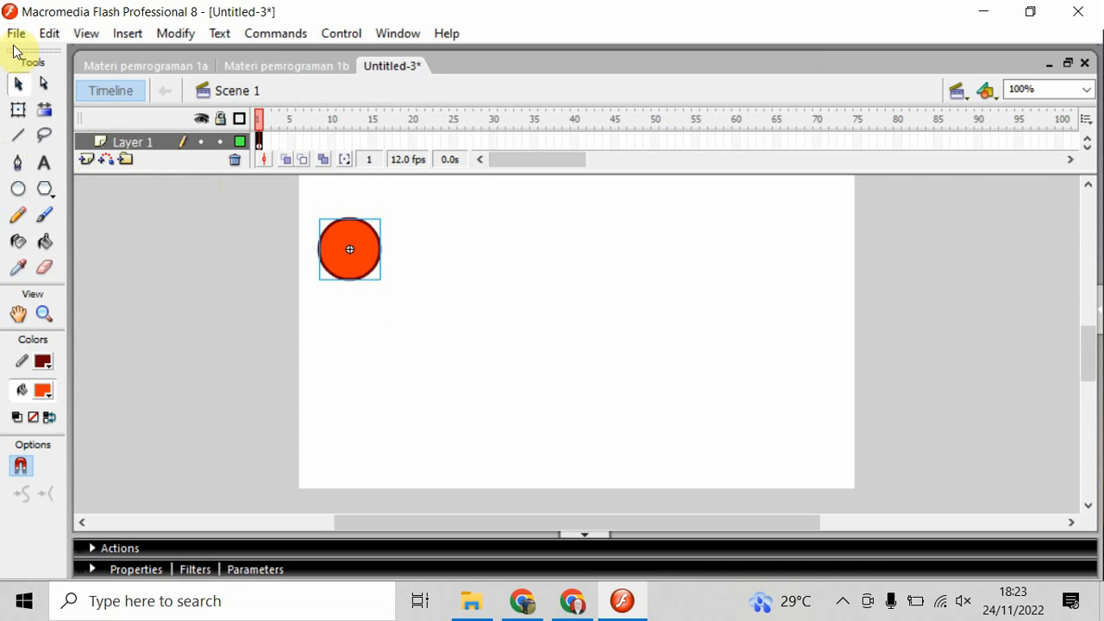
- Save the document on the Desktop as Materi pemrograman 1c in Flash 8 Document format
click(16, 32)
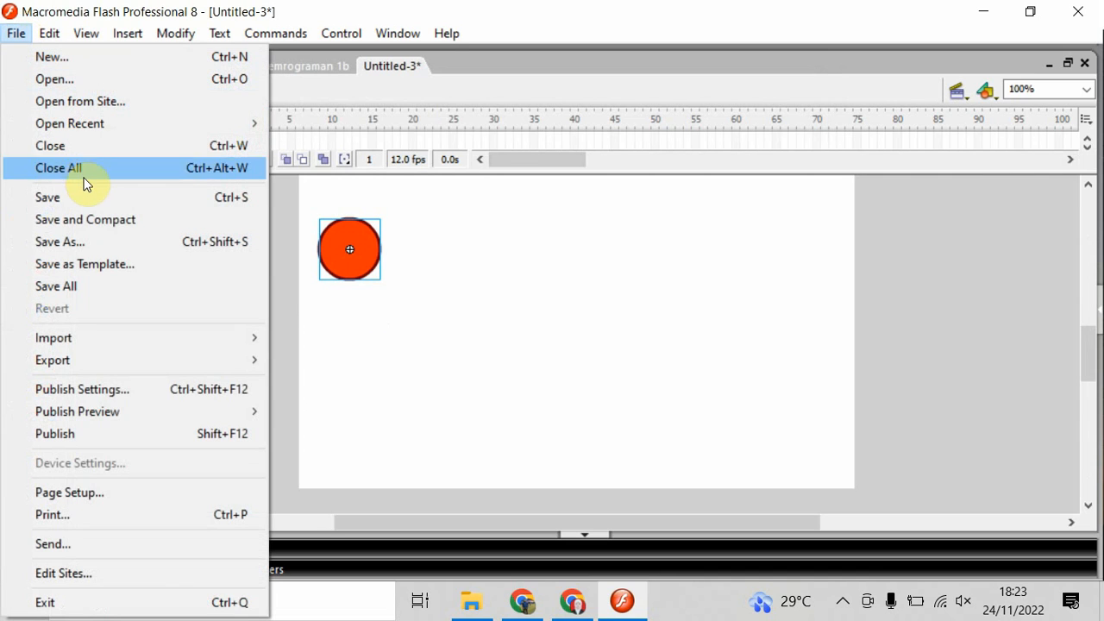
click(94, 241)
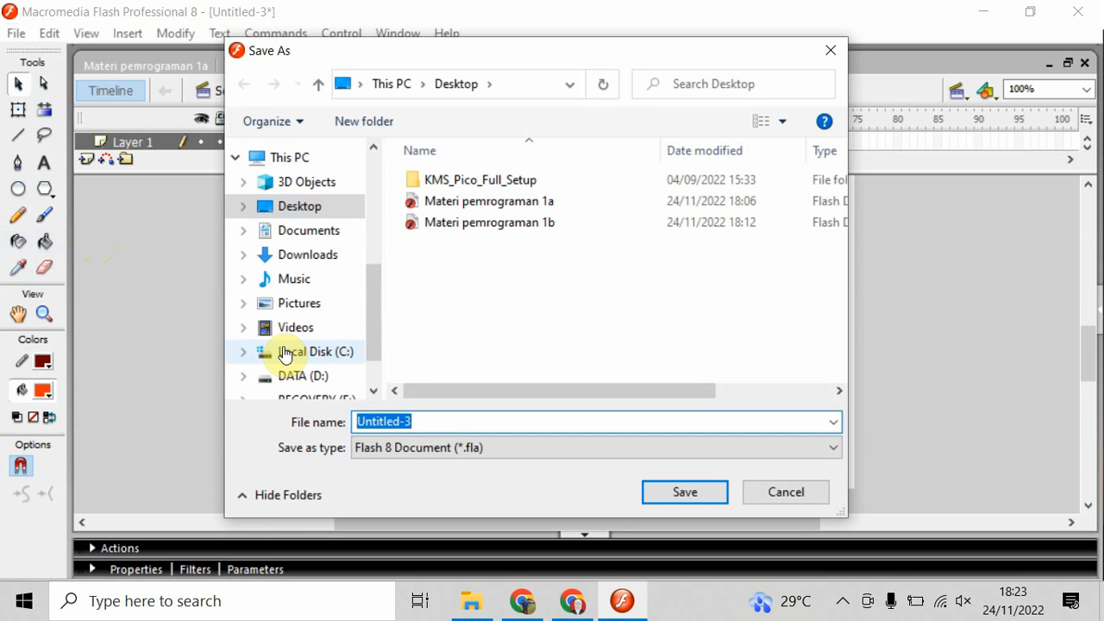
text(Mate)
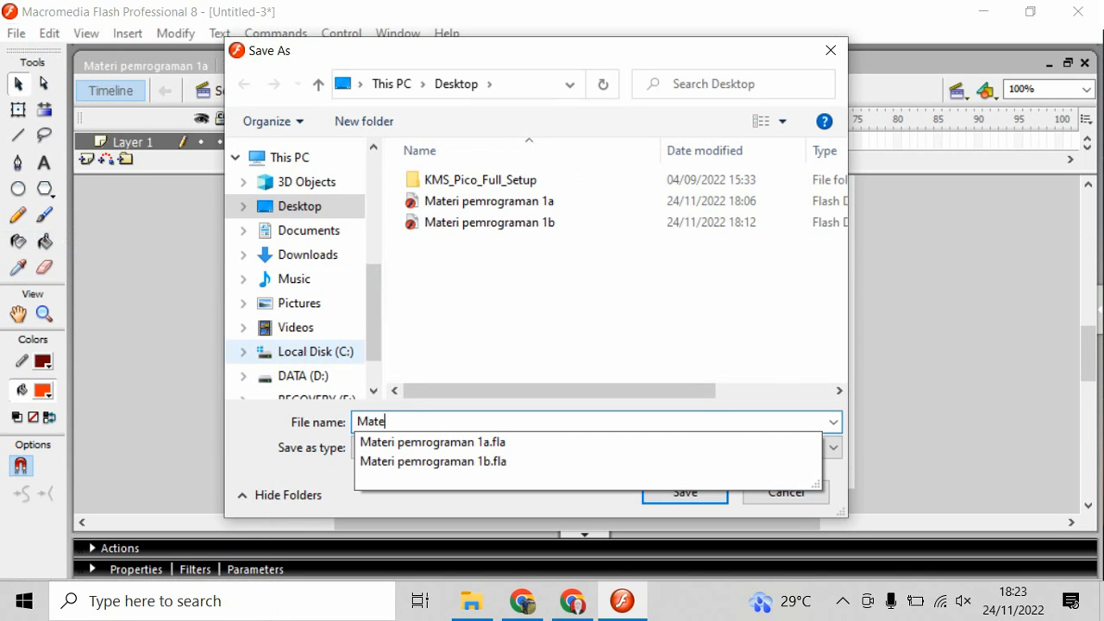
text(ri pemrograman 1c)
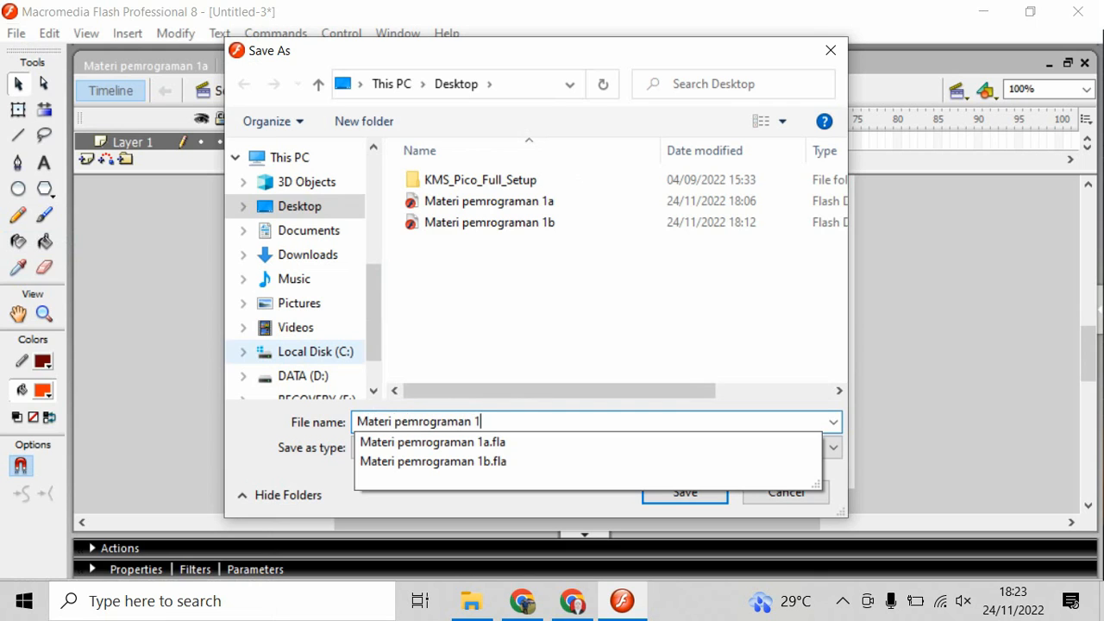
click(669, 493)
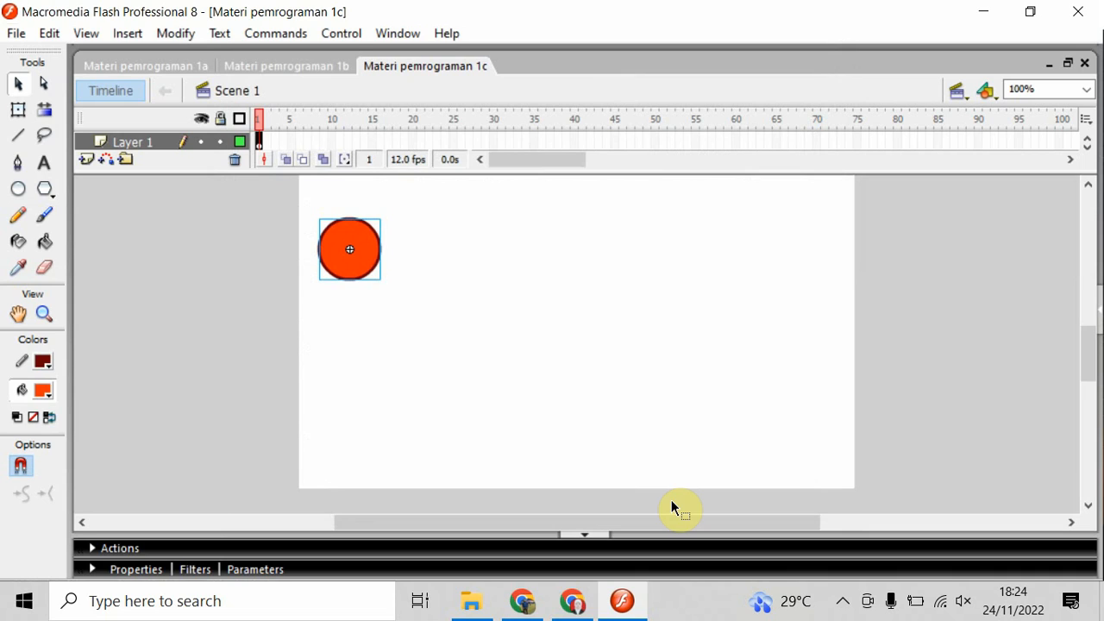
click(843, 602)
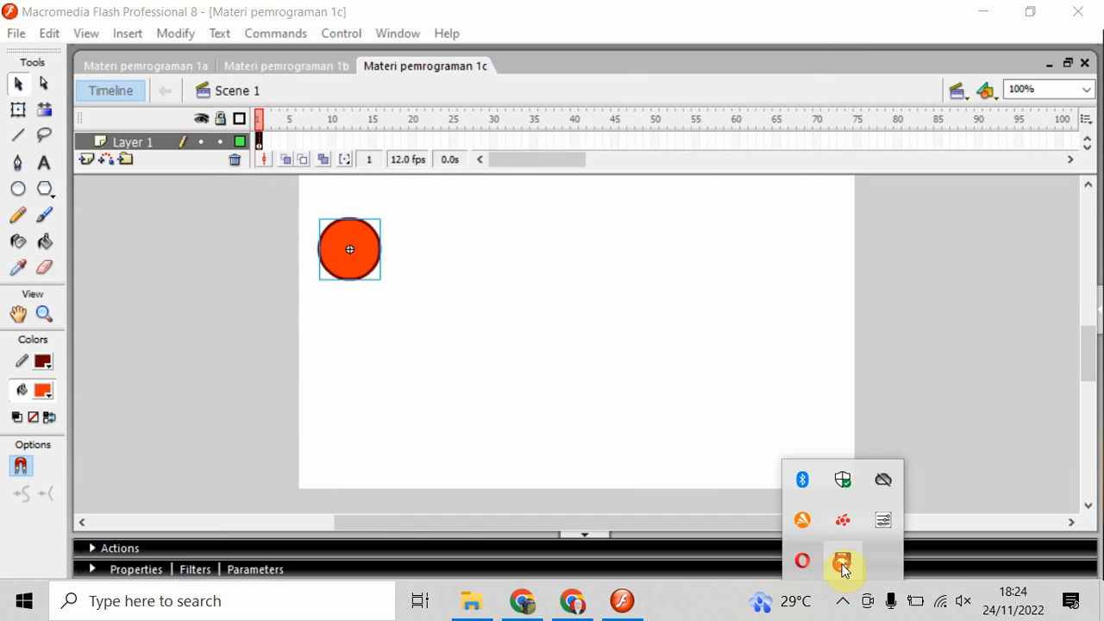
right_click(843, 565)
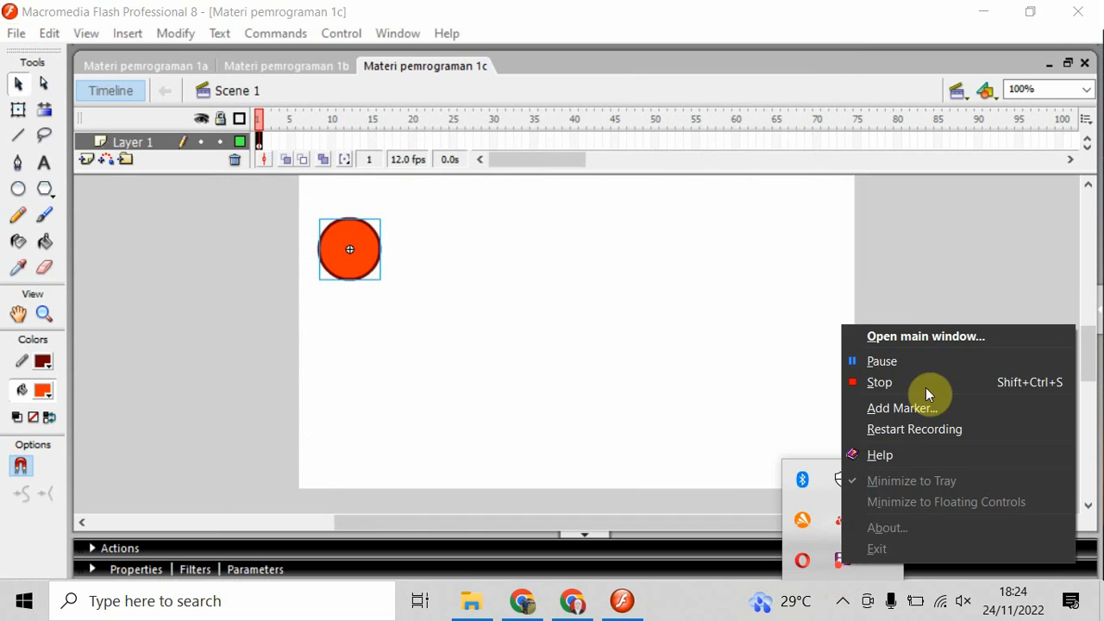